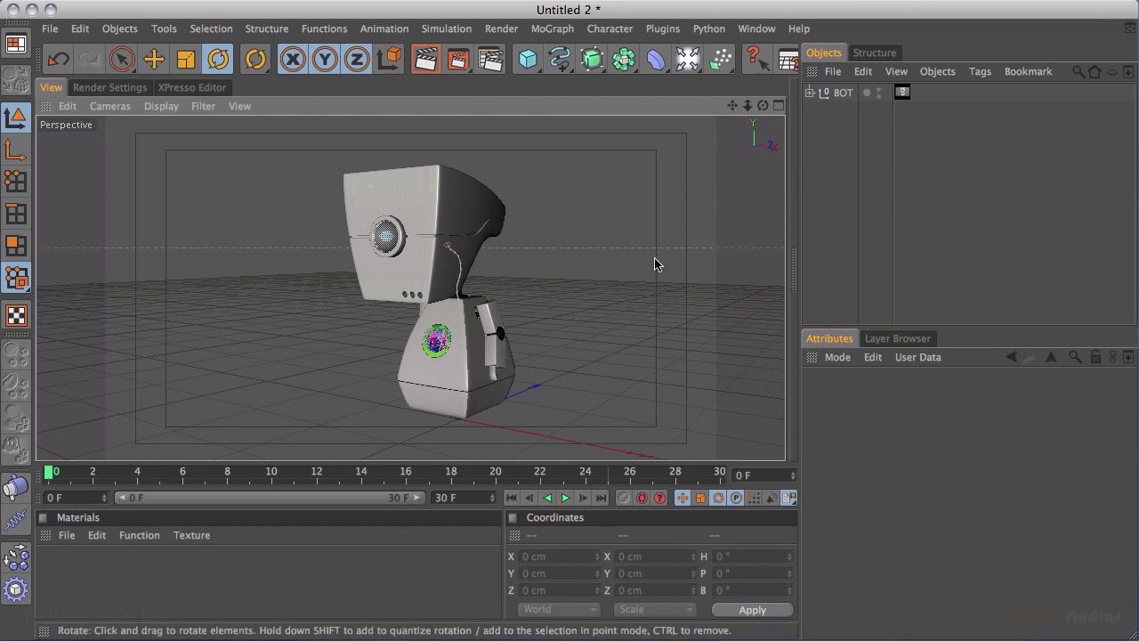
Set the project frame rate to 30 FPS in Project Settings.
alt+drag(678, 318, 596, 279)
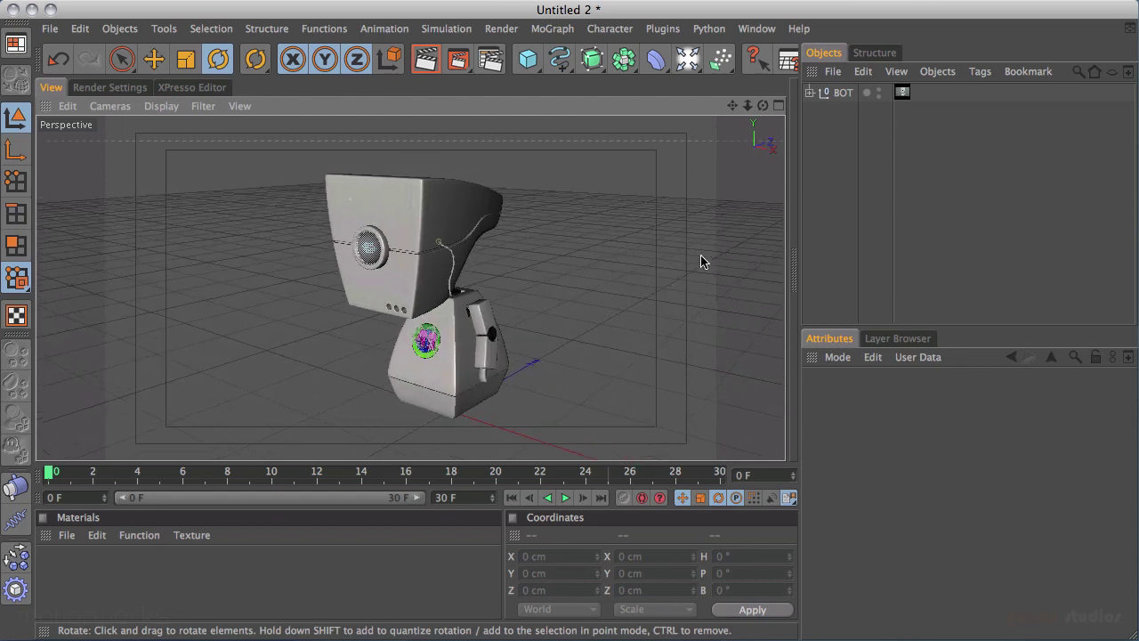
alt+drag(696, 264, 651, 301)
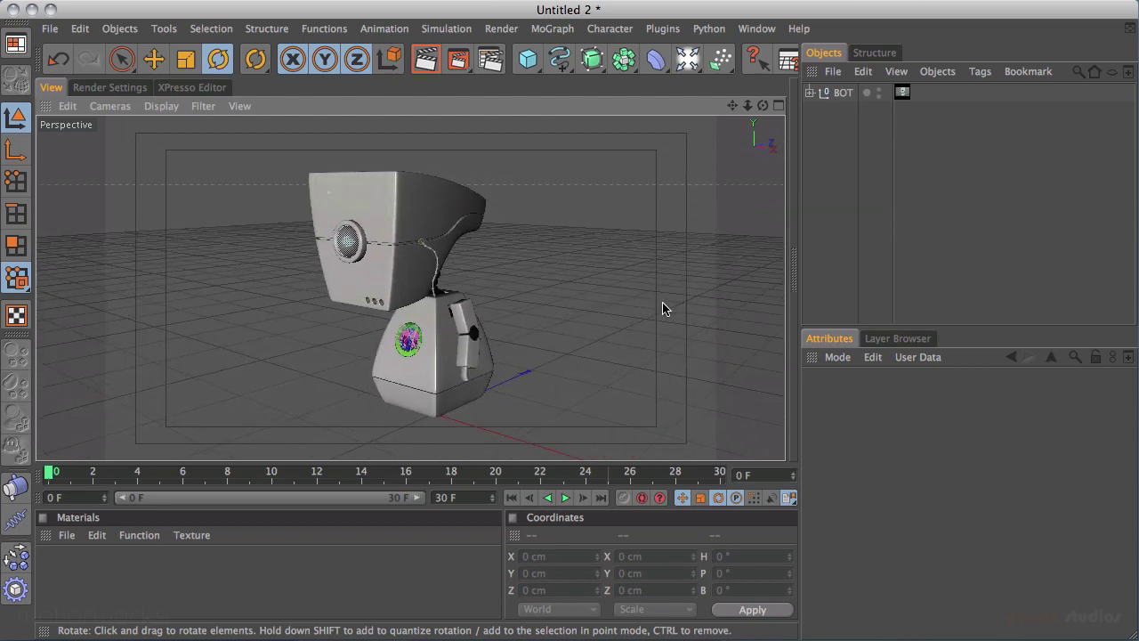
alt+drag(640, 261, 551, 287)
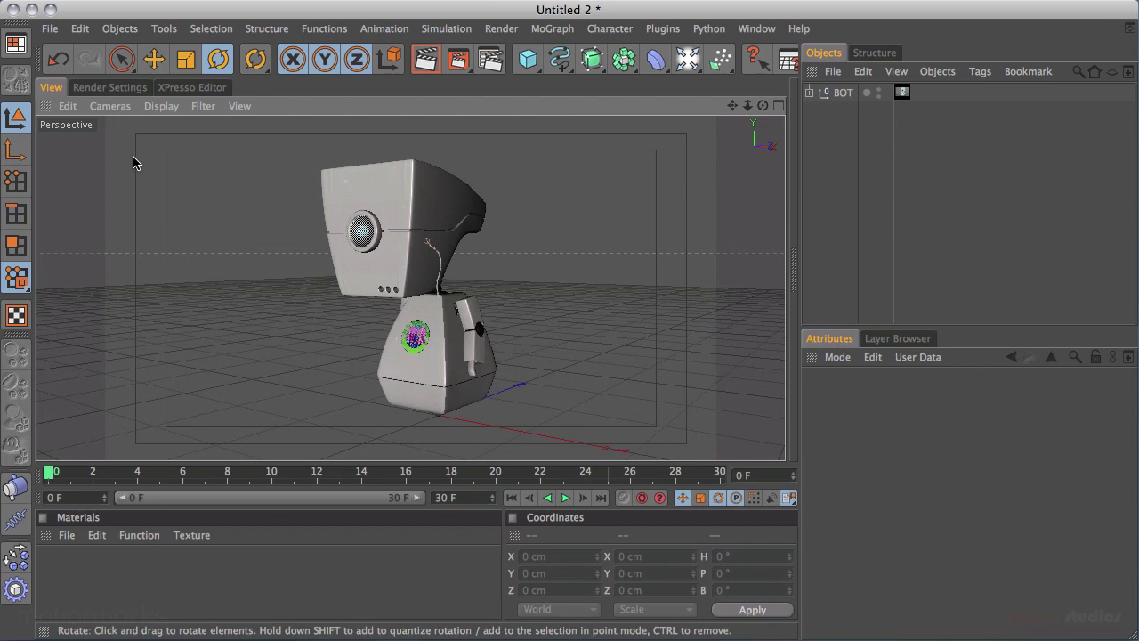
click(81, 29)
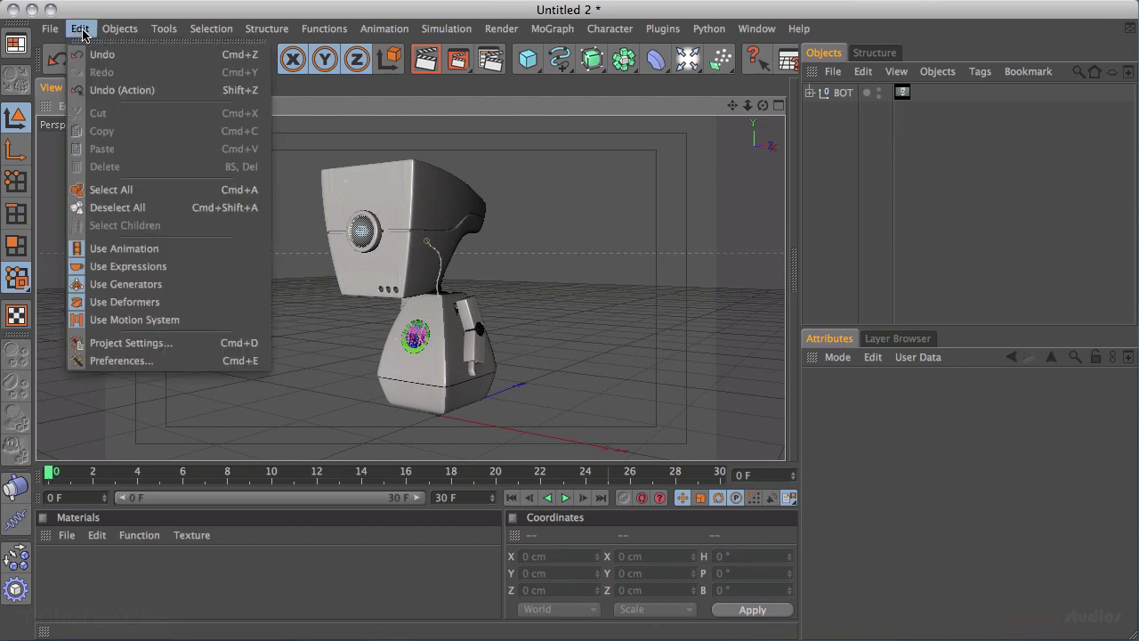
click(162, 344)
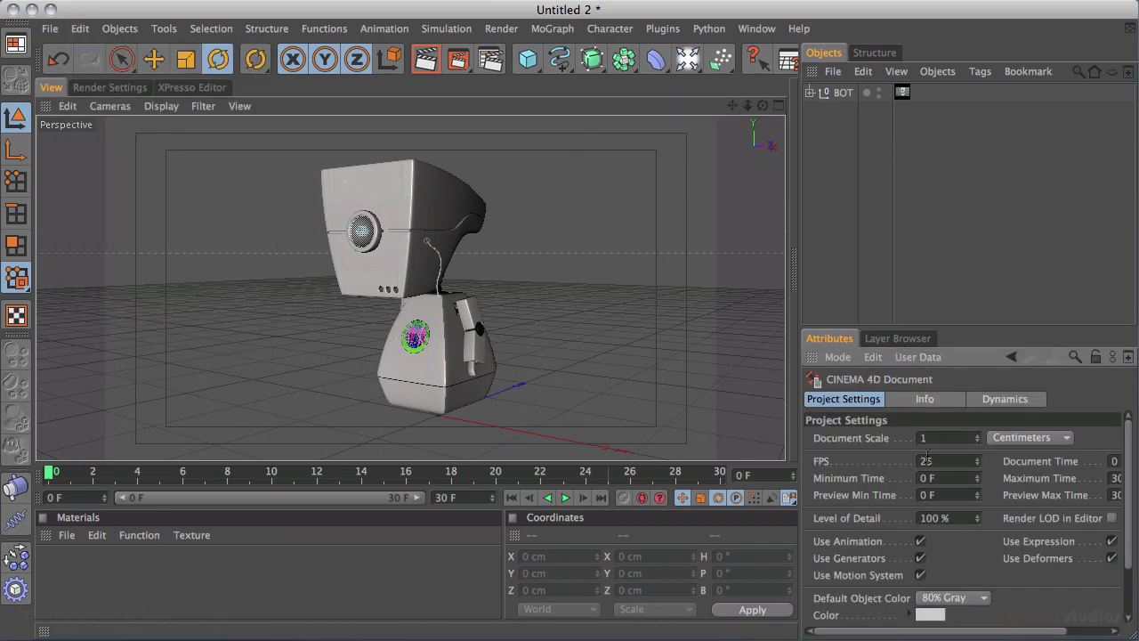
double_click(943, 462)
text(30)
key(Return)
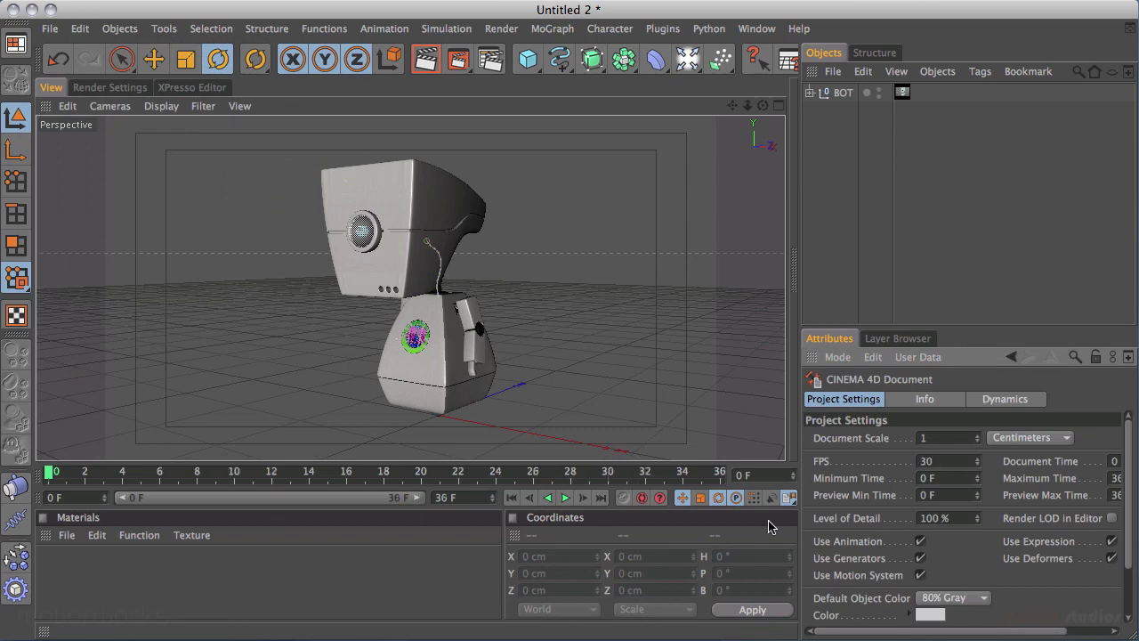
Set the animation's end frame to 59 in the timeline.
double_click(459, 497)
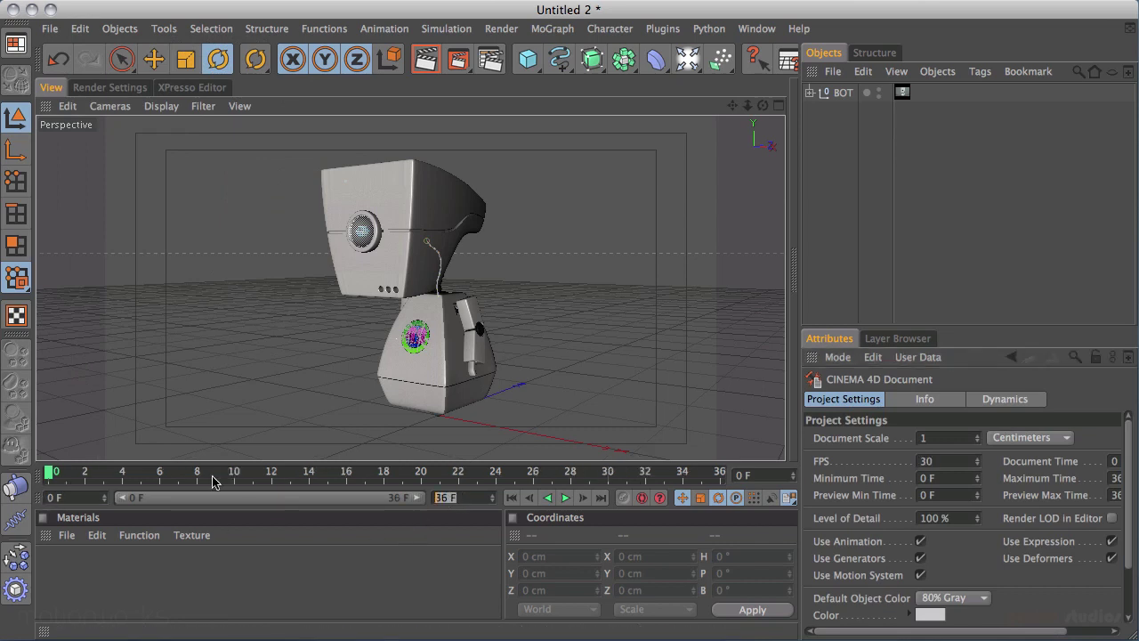
text(59)
key(Return)
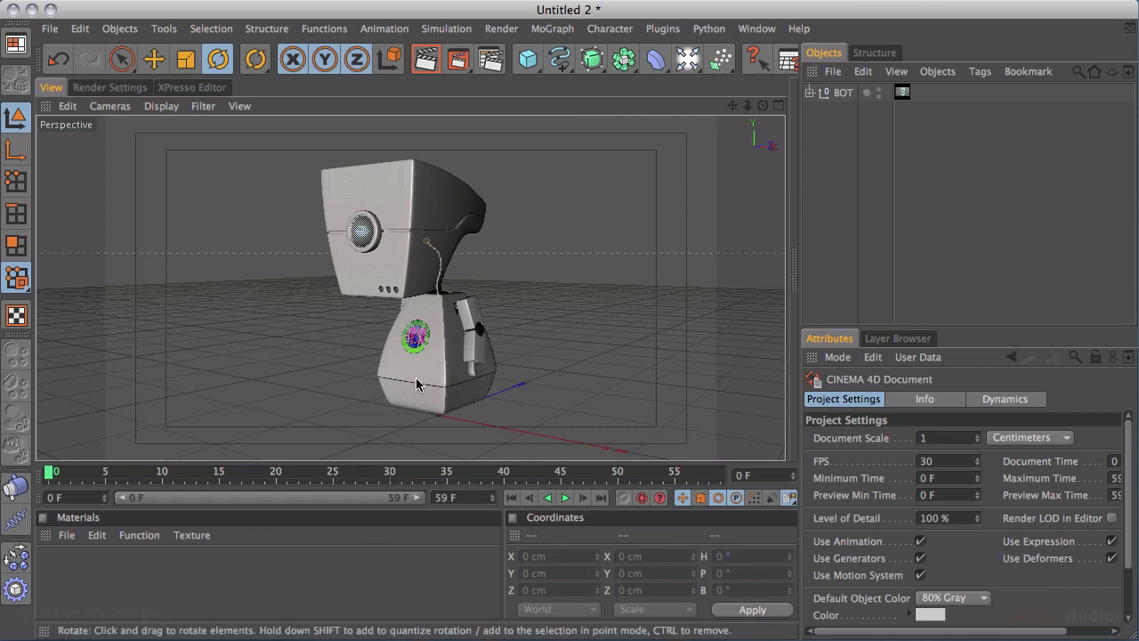
Open the Timeline window with Shift+F3 and drag it out of the viewport's way.
alt+drag(498, 326, 462, 309)
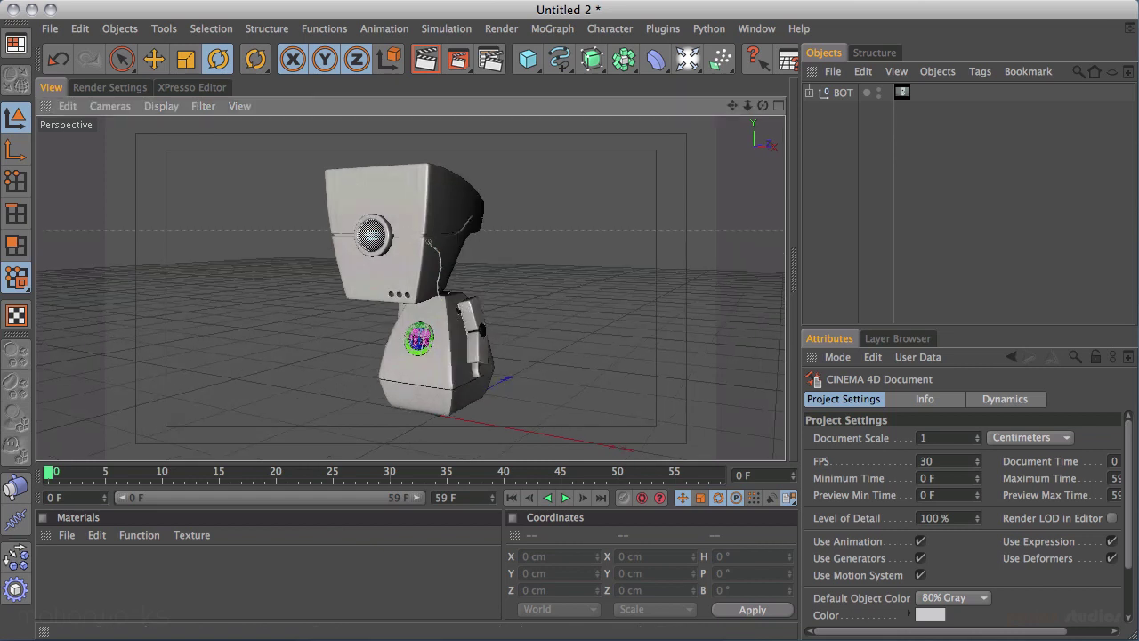
key(shift+F3)
drag(520, 608, 516, 639)
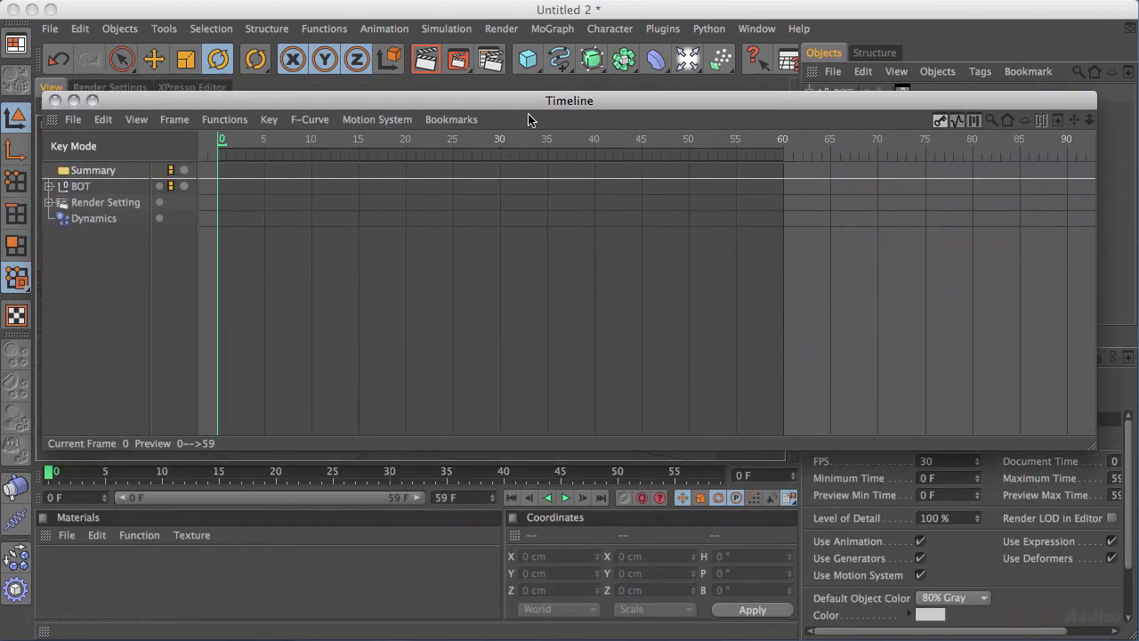
drag(569, 101, 569, 640)
Open the Visual Selector from the Window menu, reposition it, then close it.
click(752, 30)
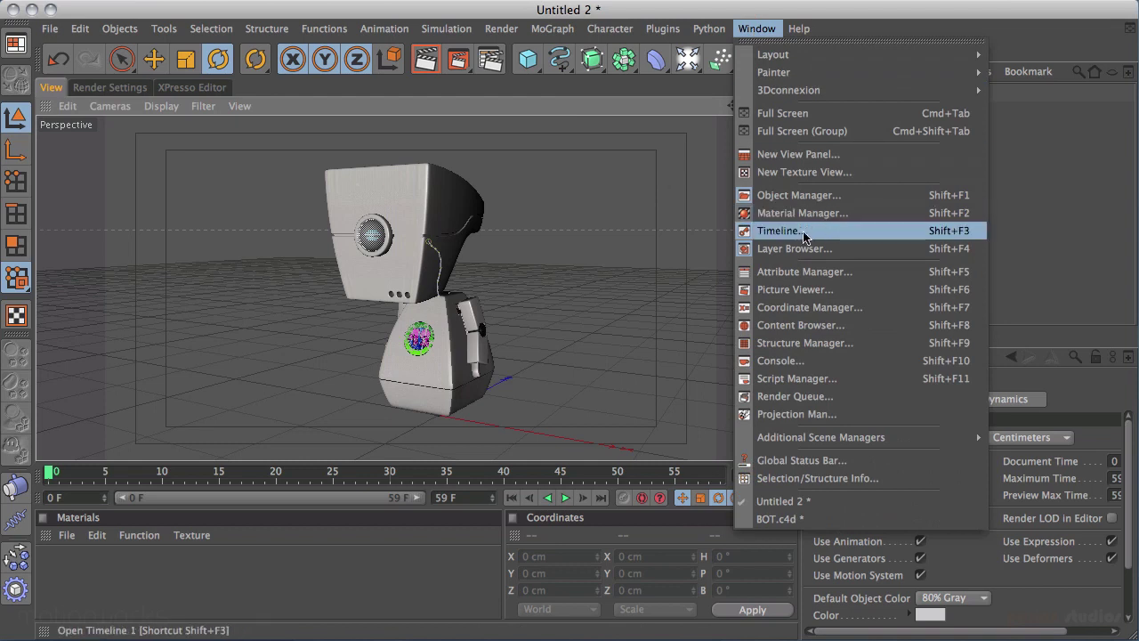
click(843, 233)
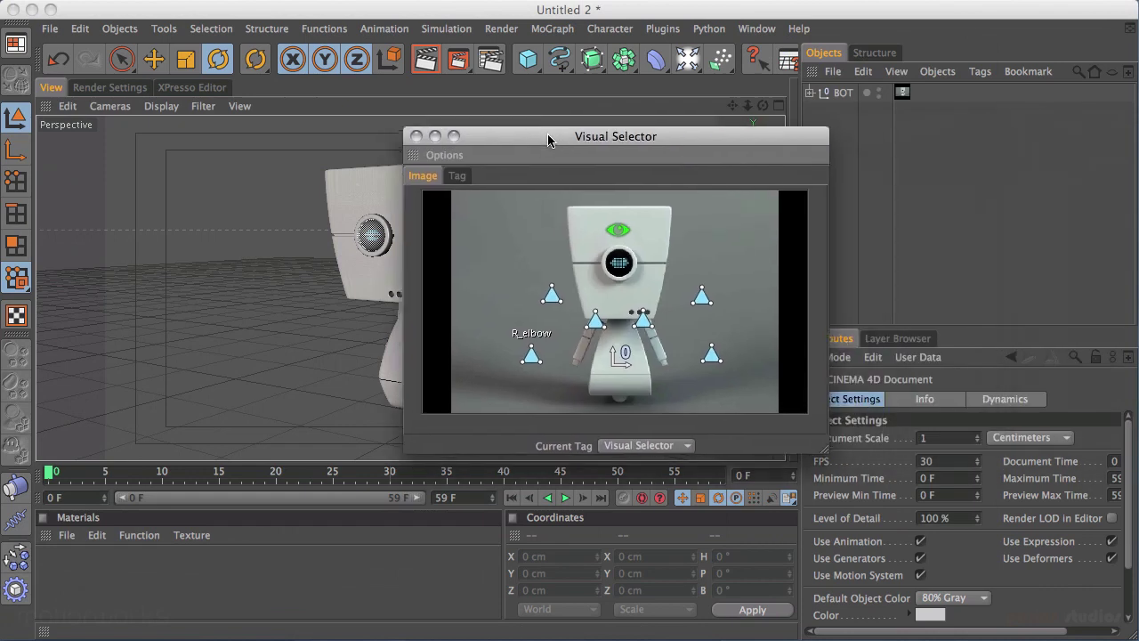
drag(548, 140, 500, 141)
key(super+w)
Open BOT's Visual Selector and pick its arm, elbow, head, root and BallJoint hotspots.
click(902, 92)
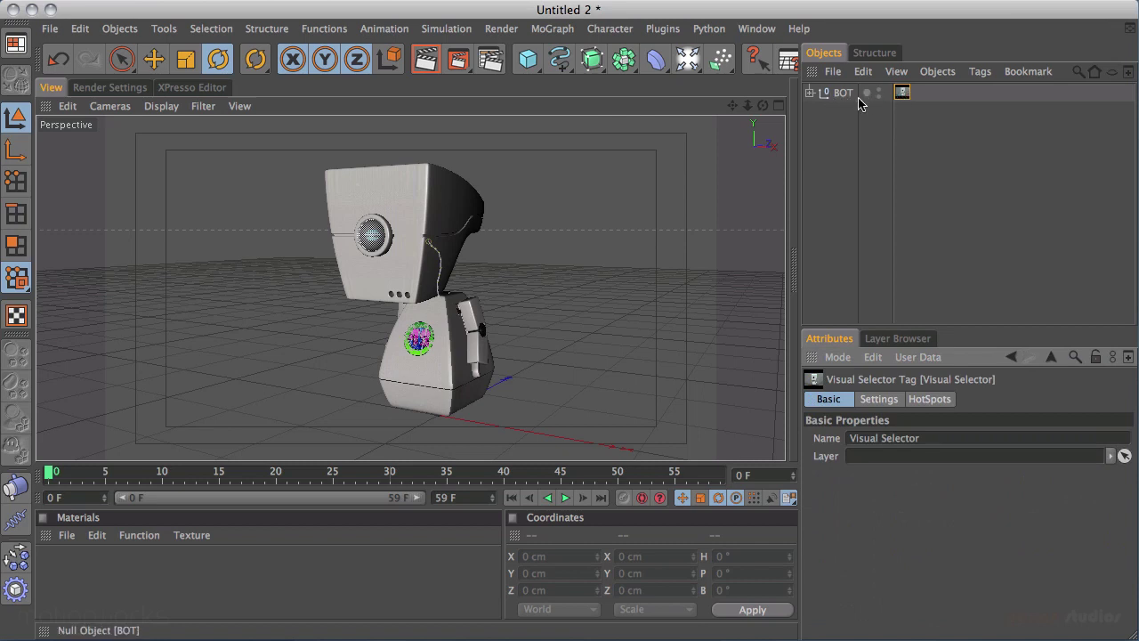
double_click(902, 92)
click(755, 269)
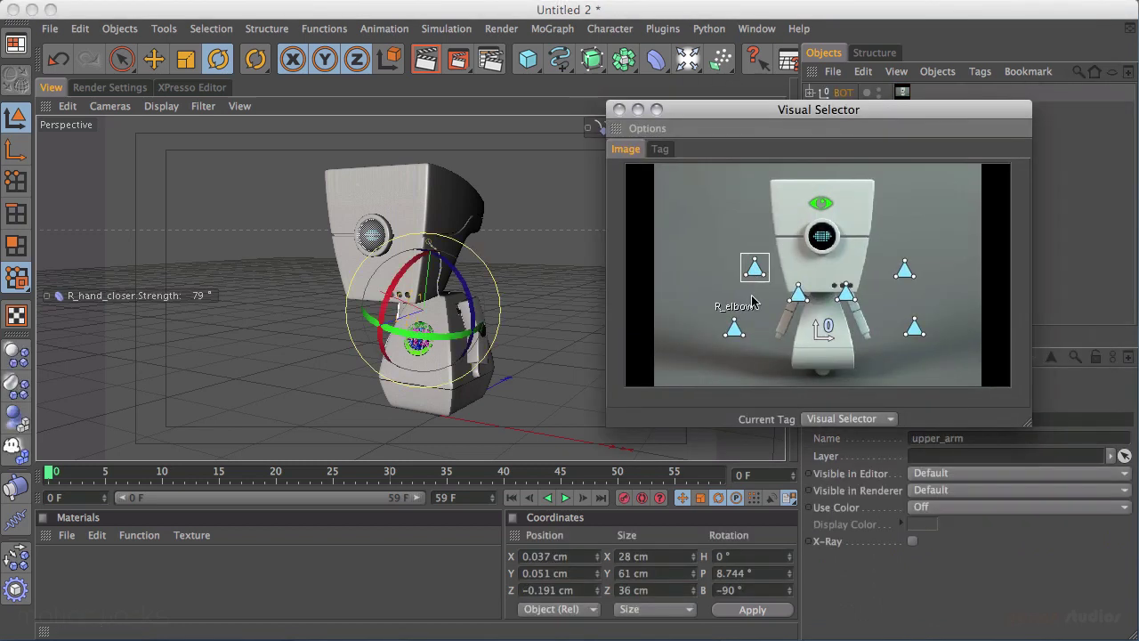
click(750, 328)
click(844, 295)
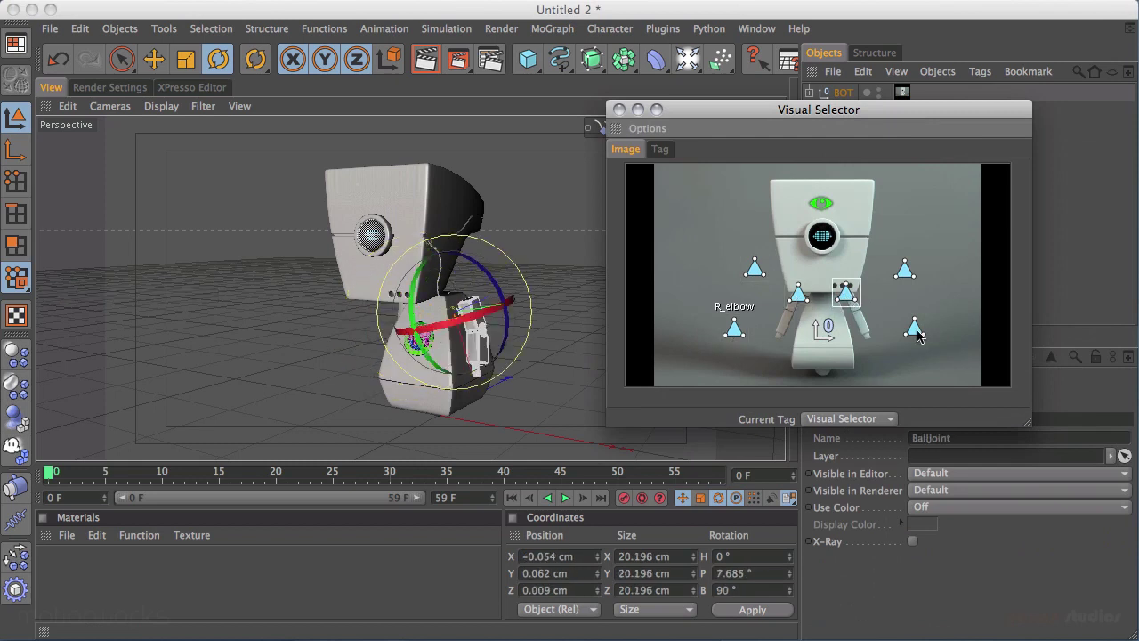
click(915, 328)
click(904, 269)
click(820, 202)
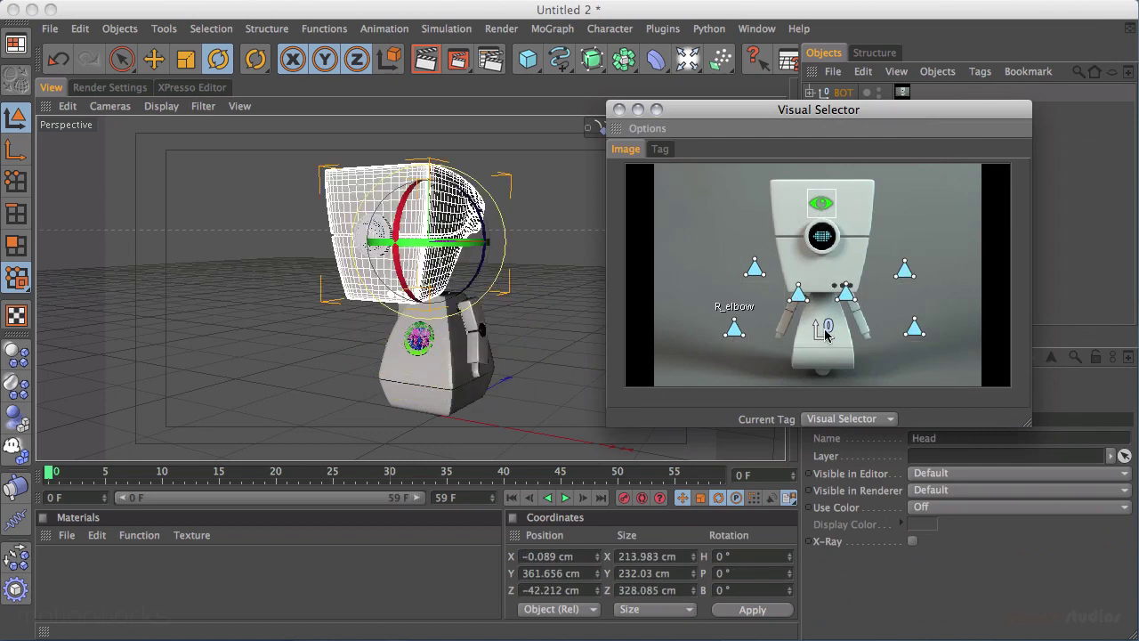
click(824, 330)
click(798, 296)
click(619, 109)
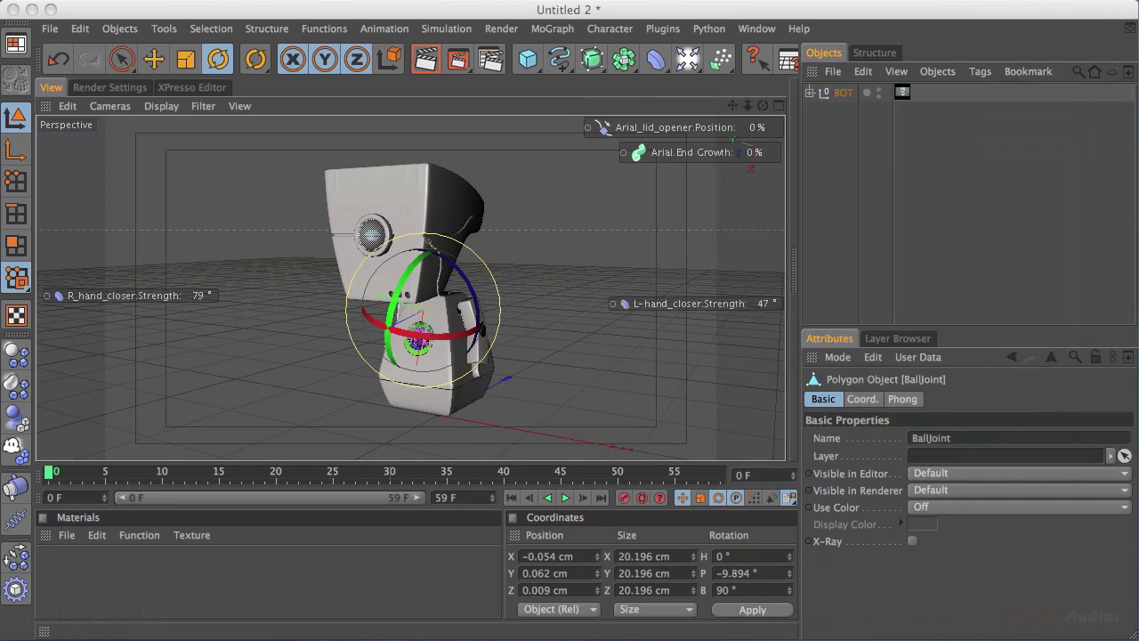
Expand BOT in the Object Manager, collapse Body and Neck, and deselect everything.
click(809, 93)
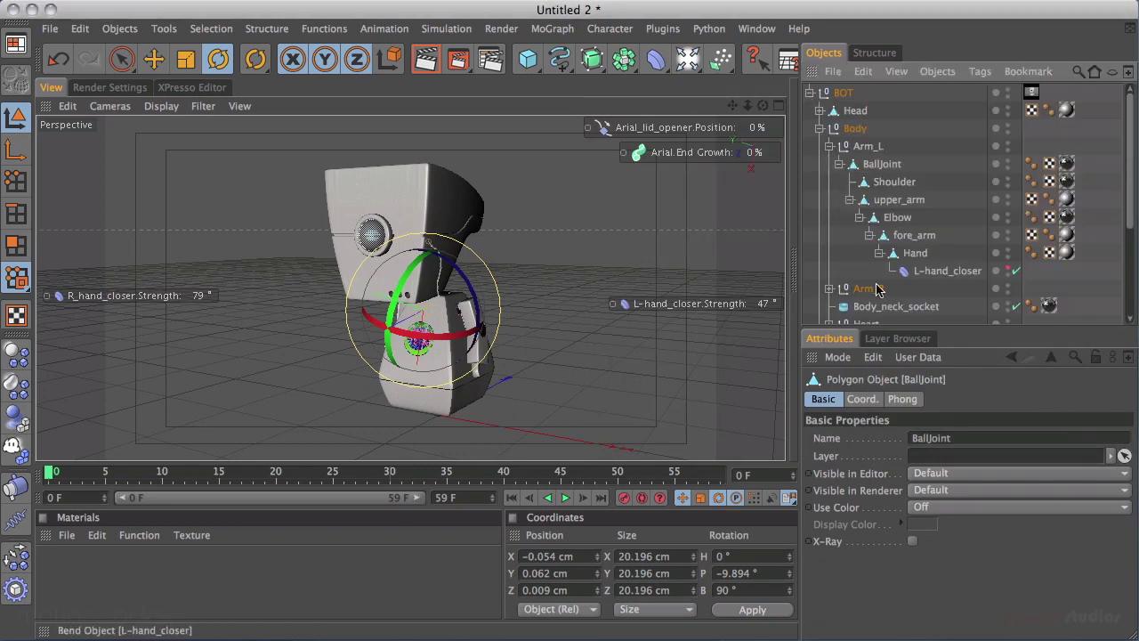
click(818, 129)
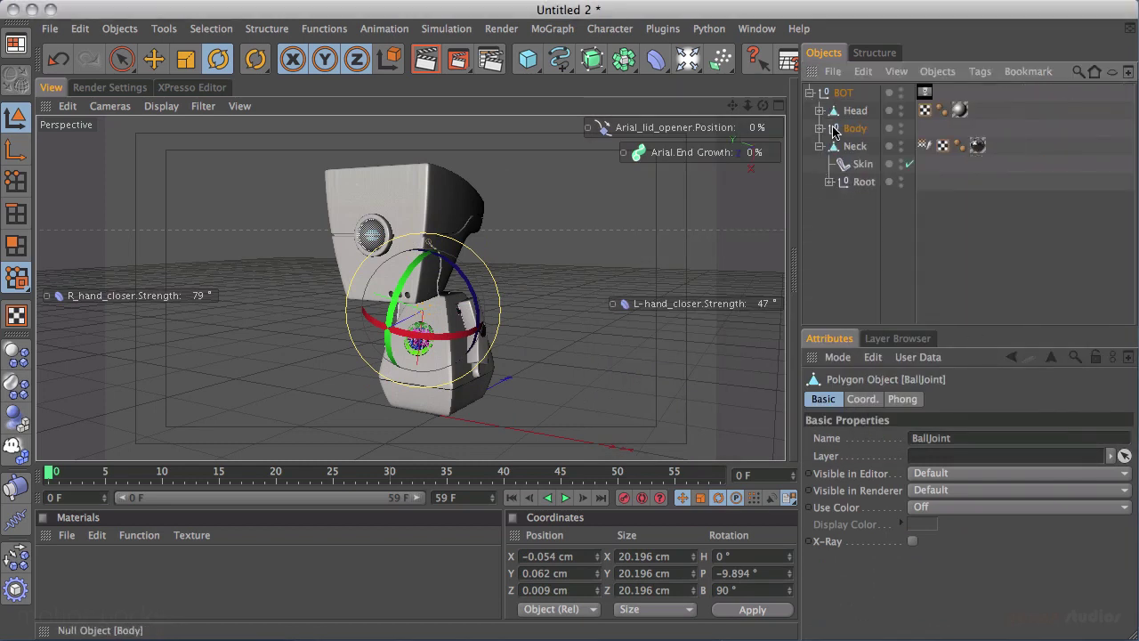
click(820, 146)
click(845, 179)
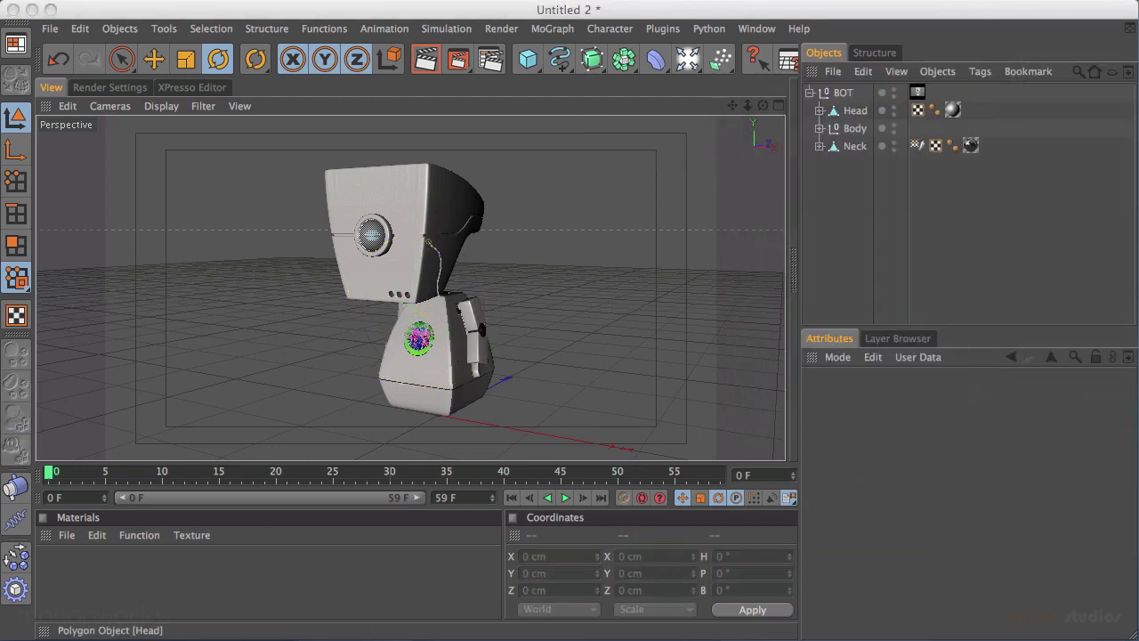
Show the Layer Browser and toggle the bot_materials layer's M switch on, then off.
click(894, 338)
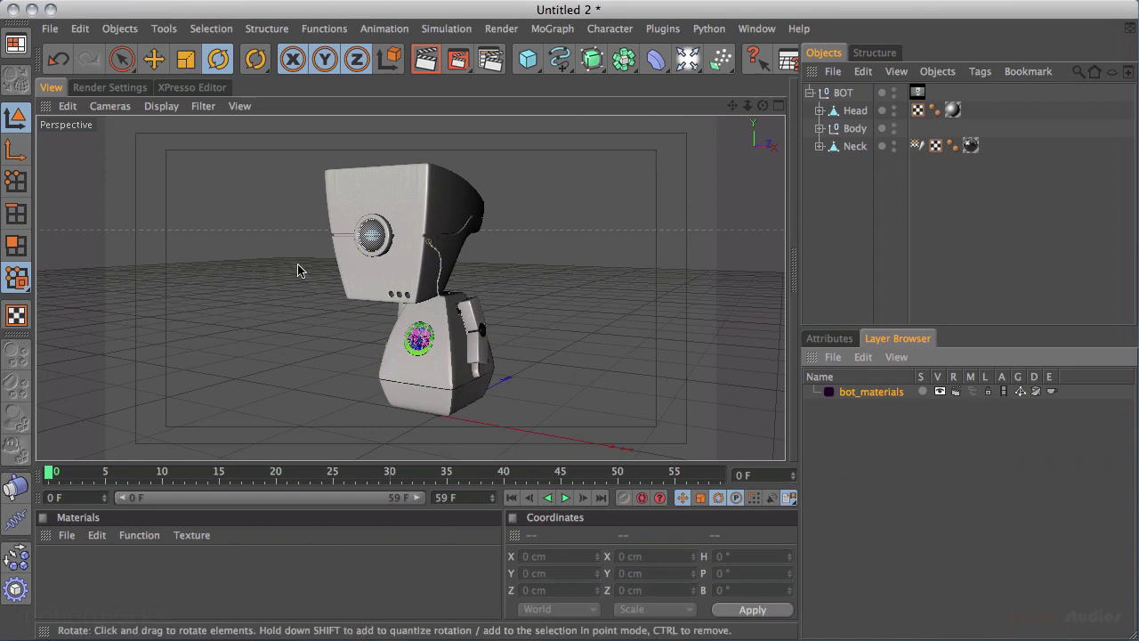
click(971, 392)
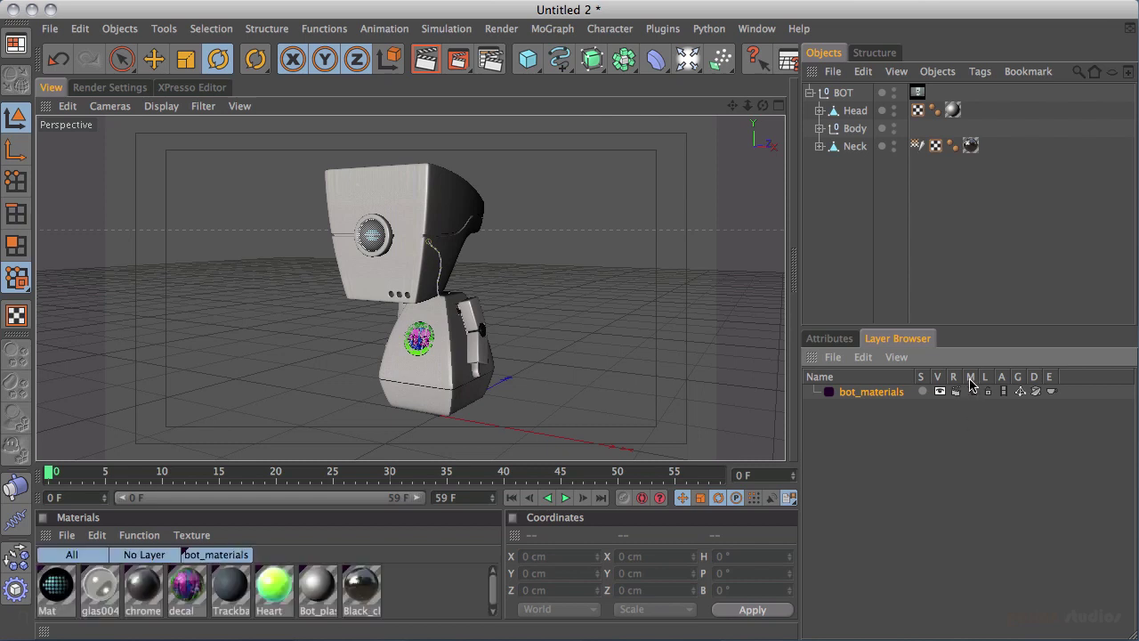
click(972, 392)
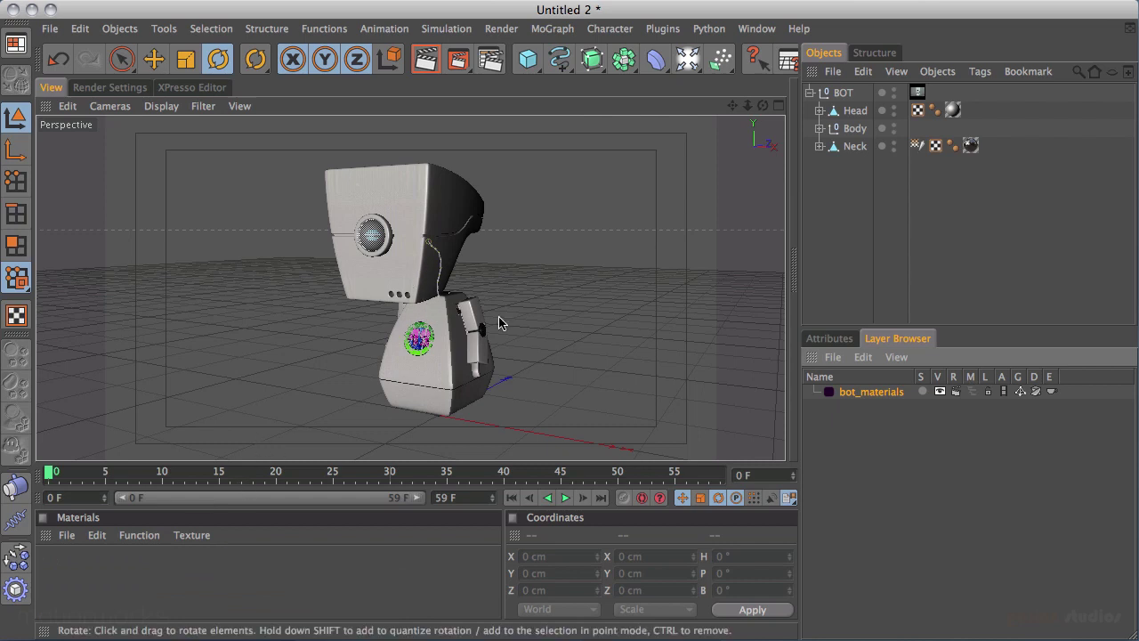
alt+drag(508, 331, 539, 308)
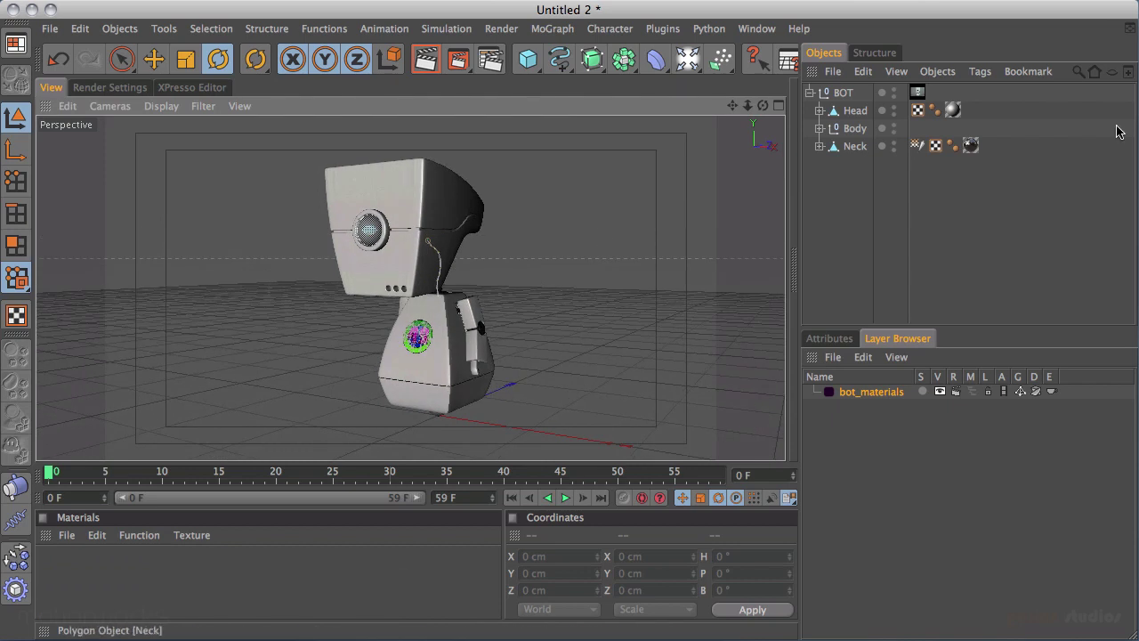
Open BOT's Visual Selector tag and move its window to the upper right.
double_click(916, 92)
drag(847, 51, 914, 37)
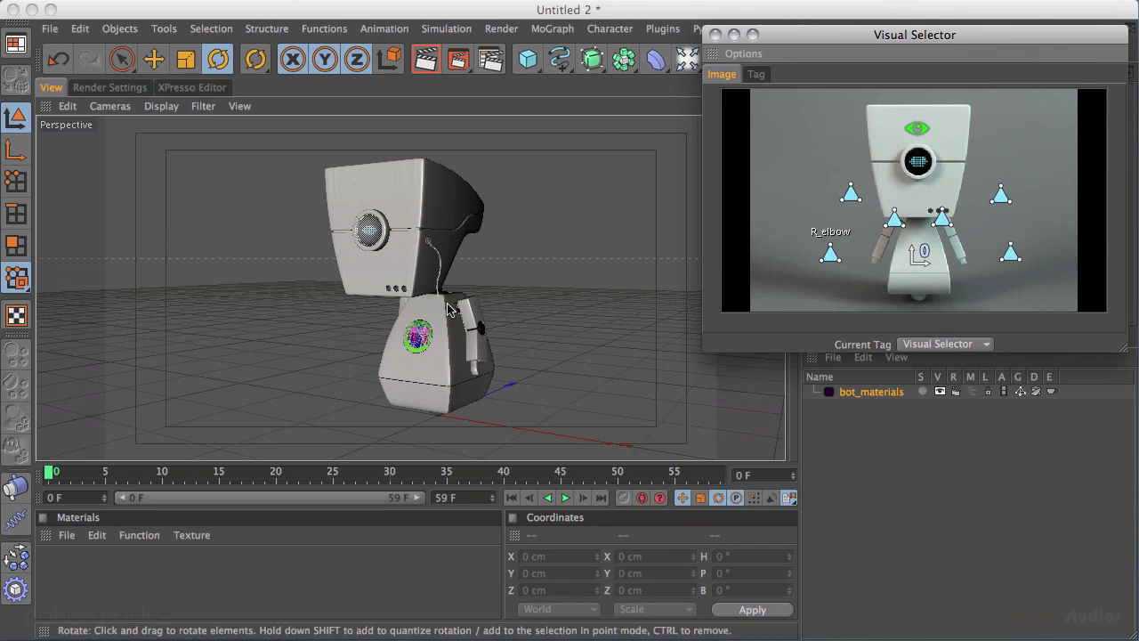
alt+drag(453, 312, 453, 357)
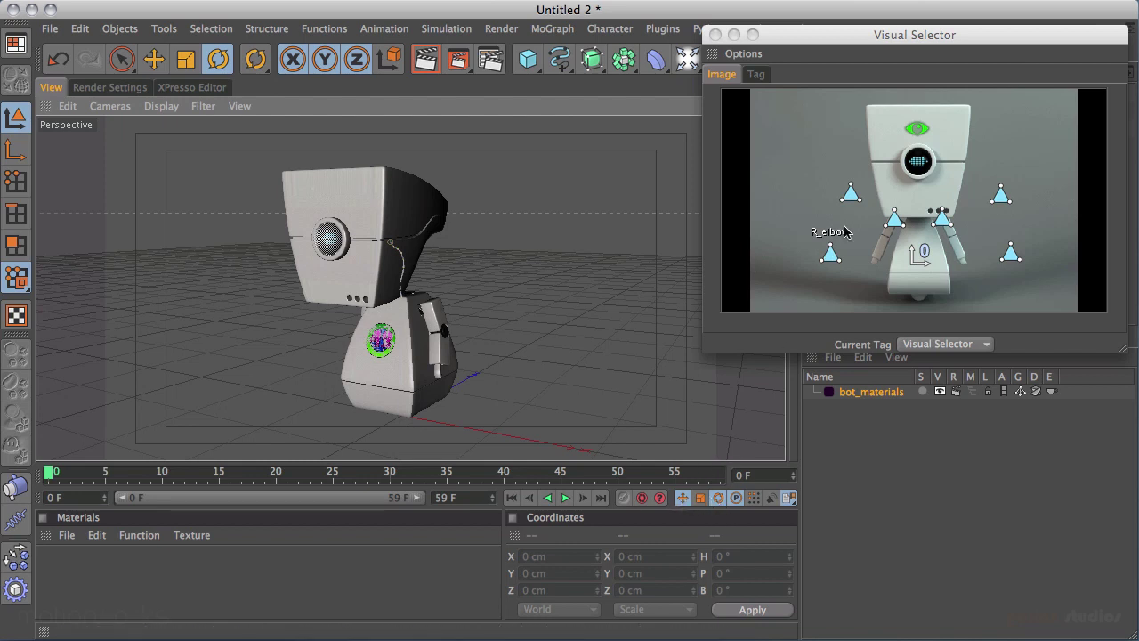
Select the whole robot rig from its root hotspot and check frames 59, 55 and 4.
click(930, 266)
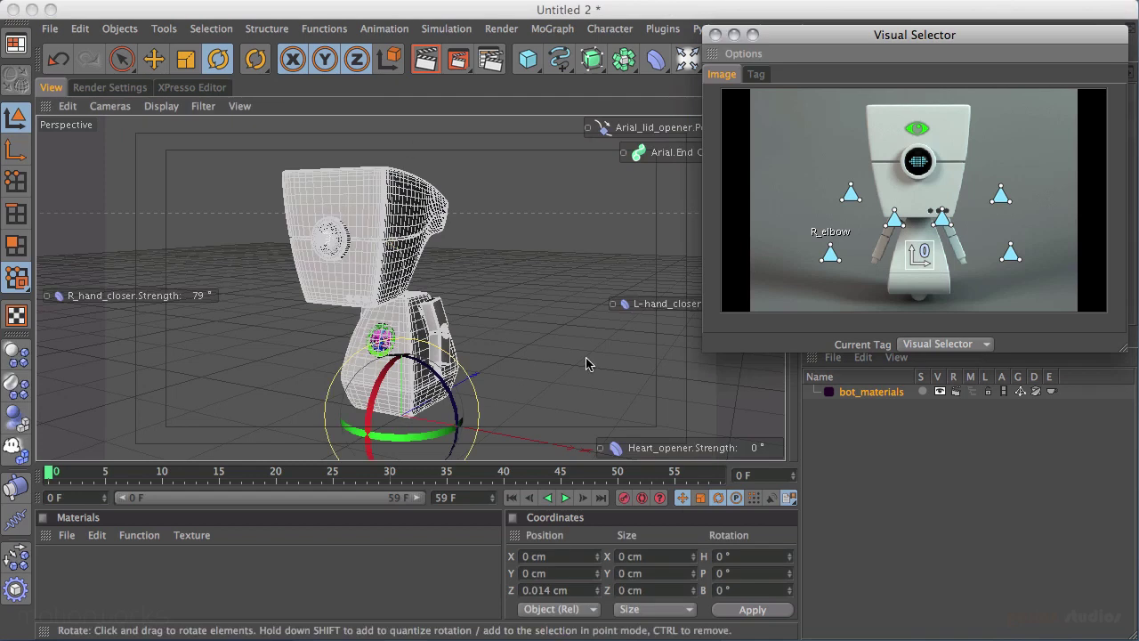
click(602, 499)
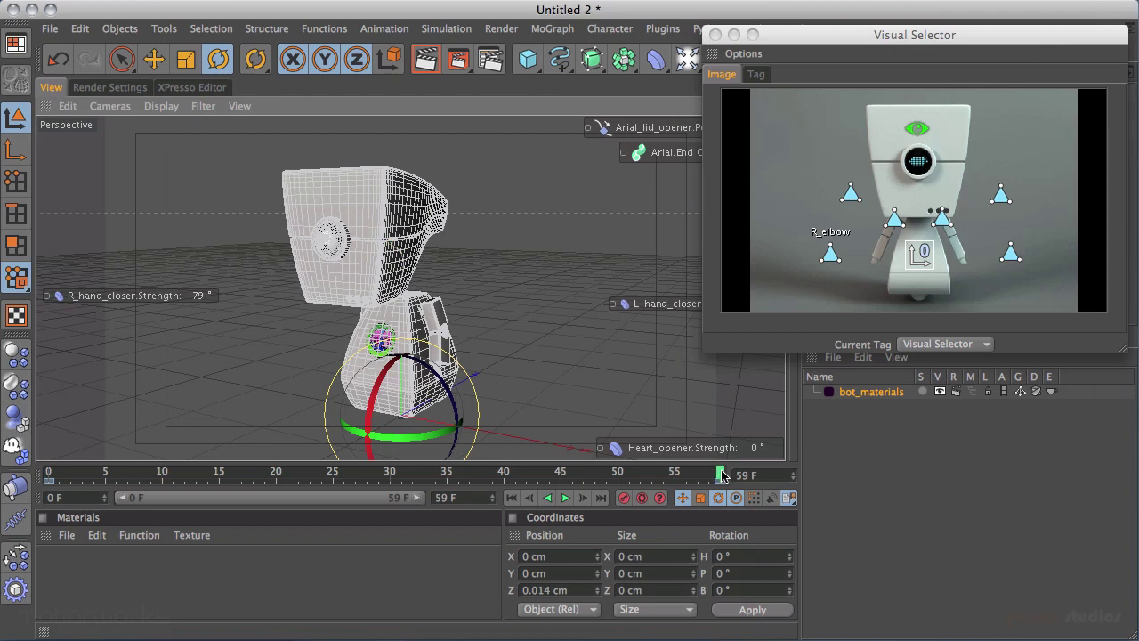
drag(722, 476, 675, 476)
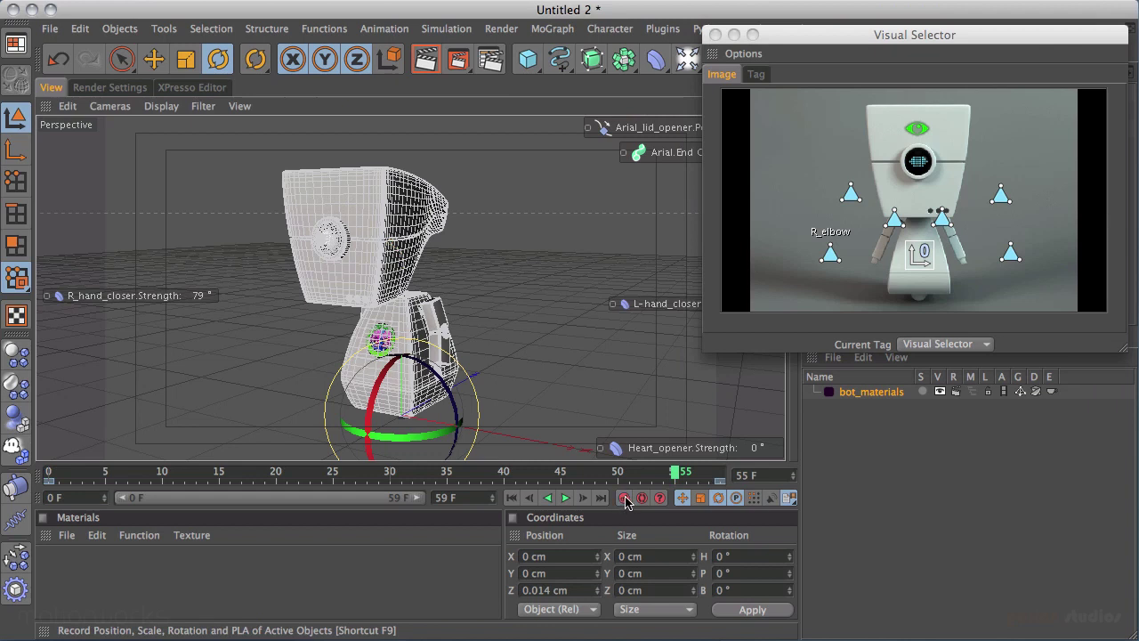
click(96, 476)
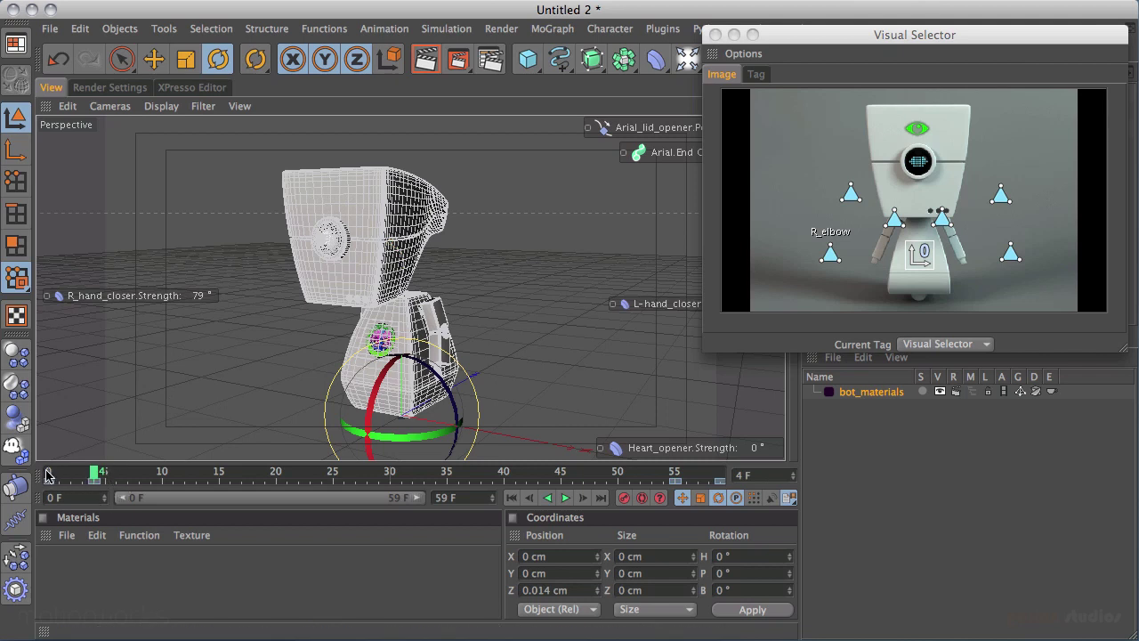
In the Timeline, make the keys at frames 0–4 linear and move the window away.
key(shift+F3)
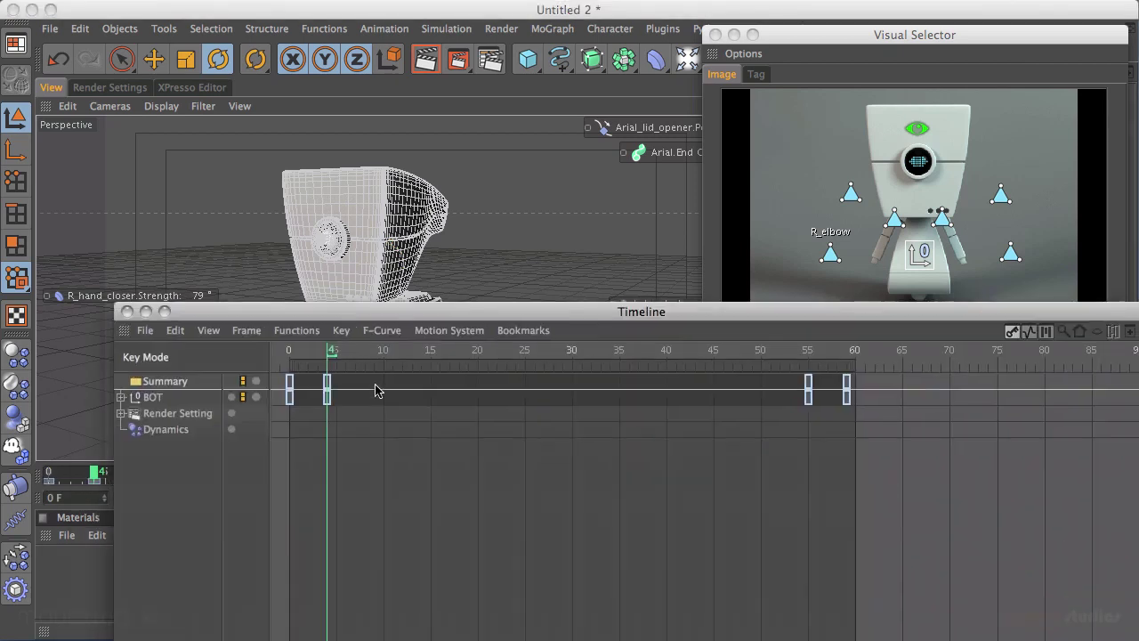
drag(356, 418, 271, 381)
click(342, 330)
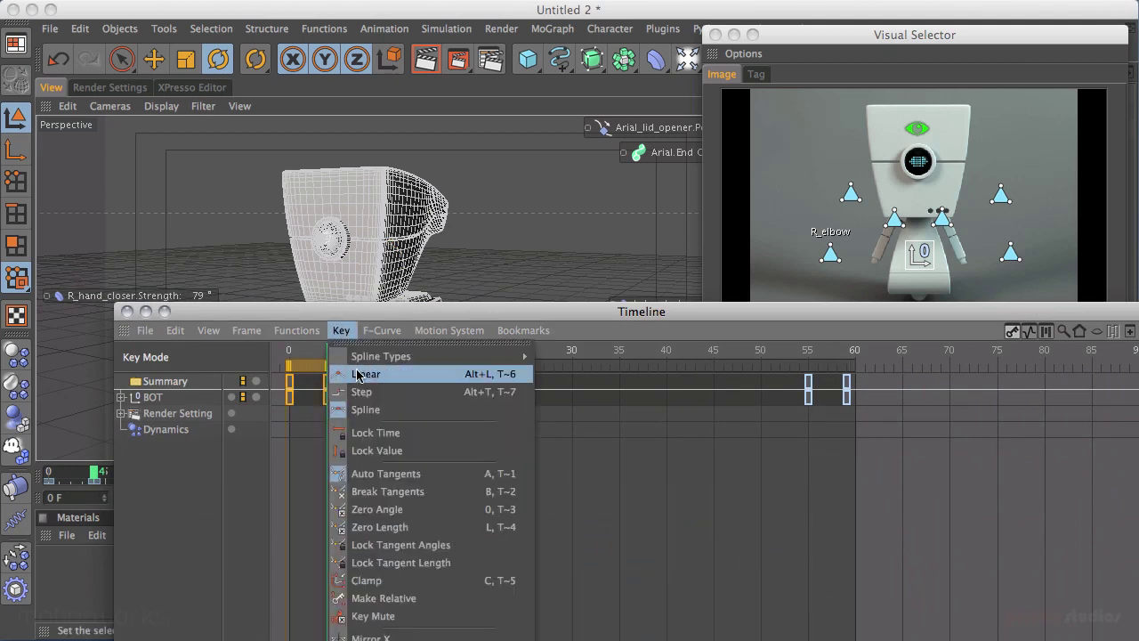
click(383, 318)
drag(388, 318, 335, 639)
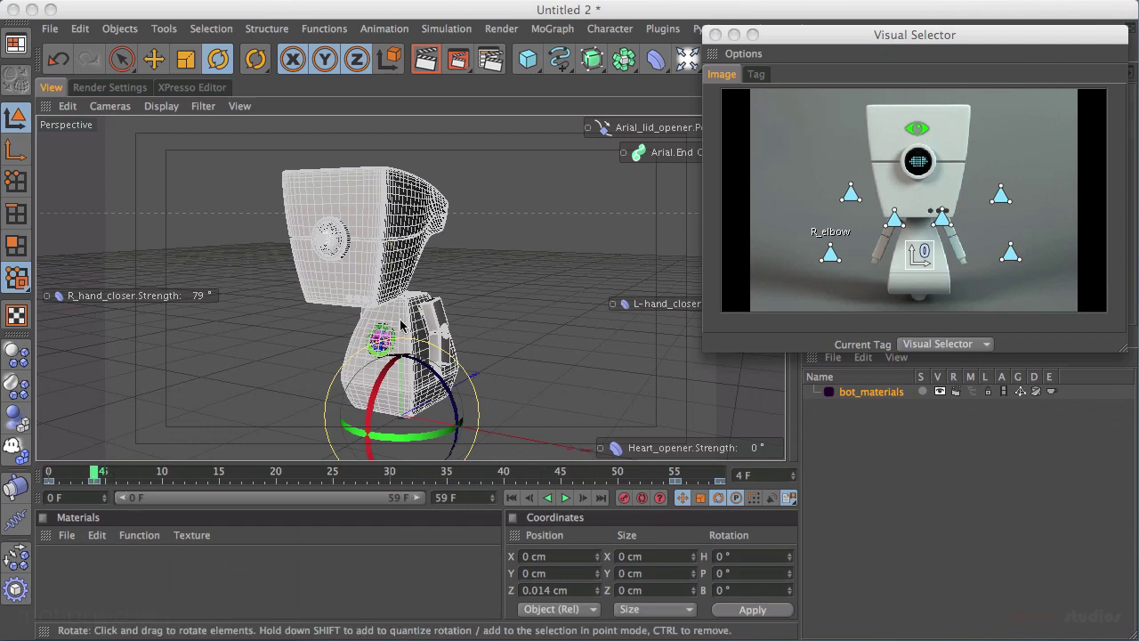
Maximize the Front view with Quick Shading and frame the robot.
middle_click(440, 334)
middle_click(509, 365)
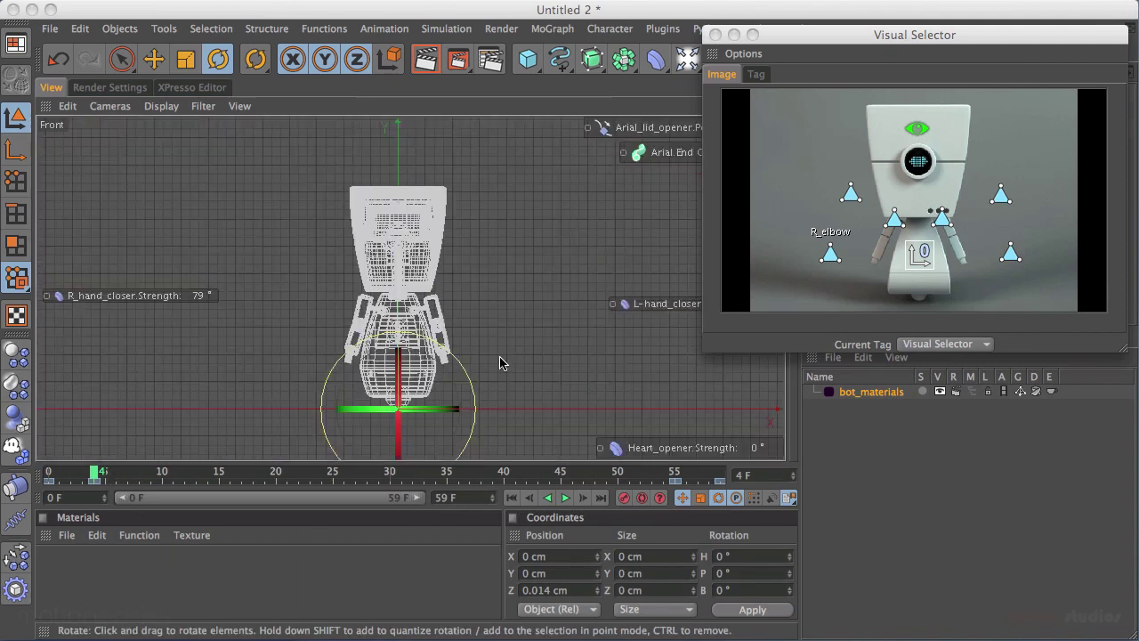
click(161, 106)
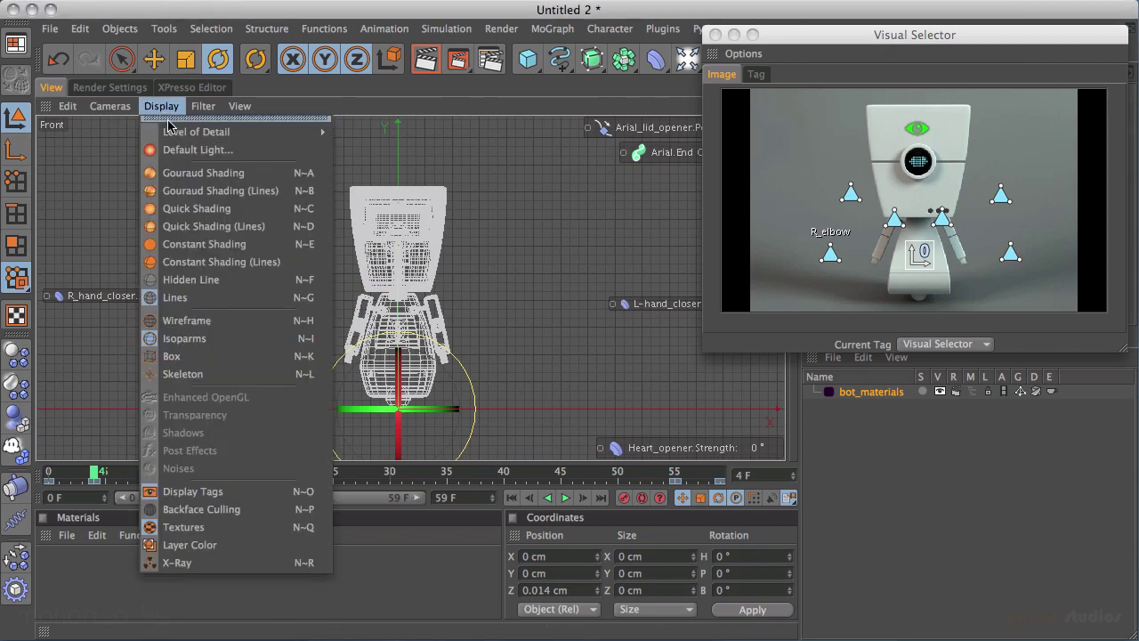
click(198, 208)
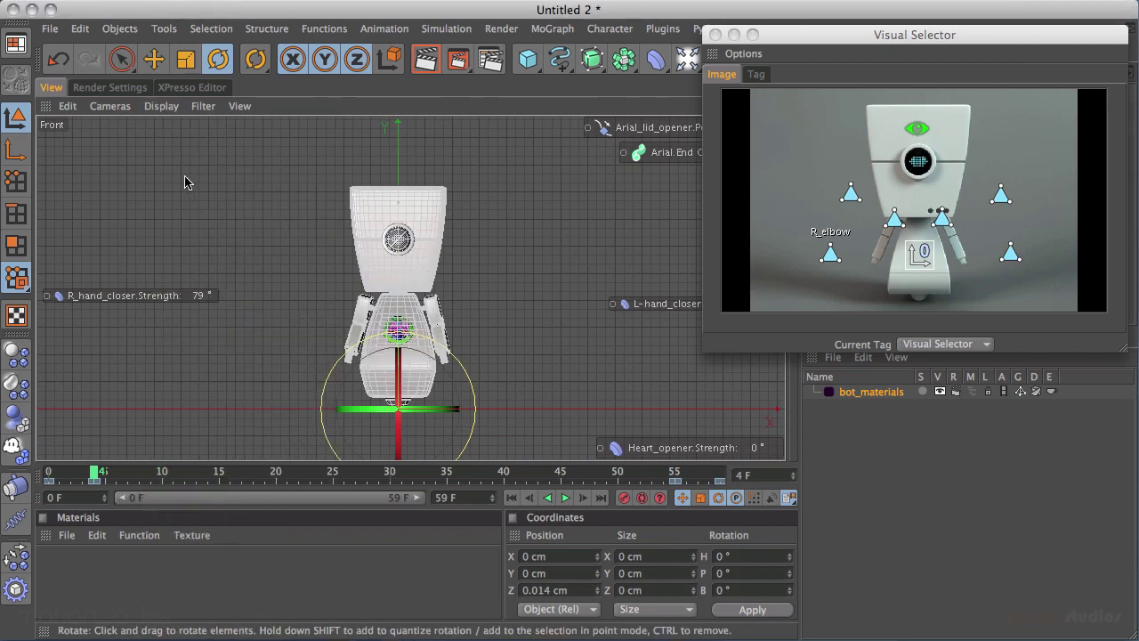
click(161, 106)
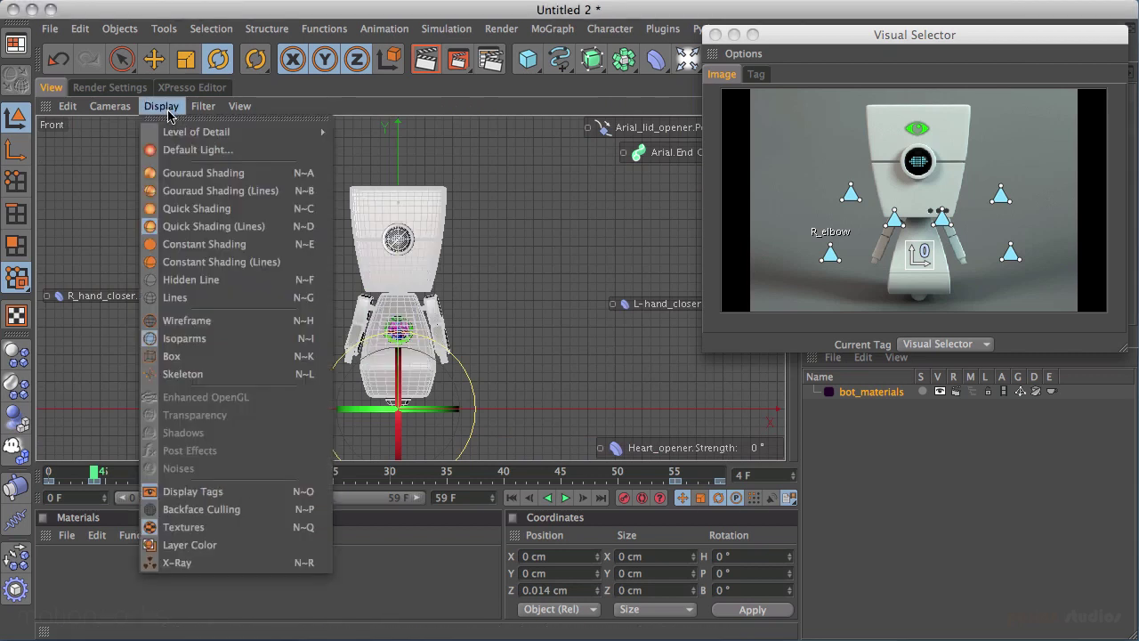
click(203, 212)
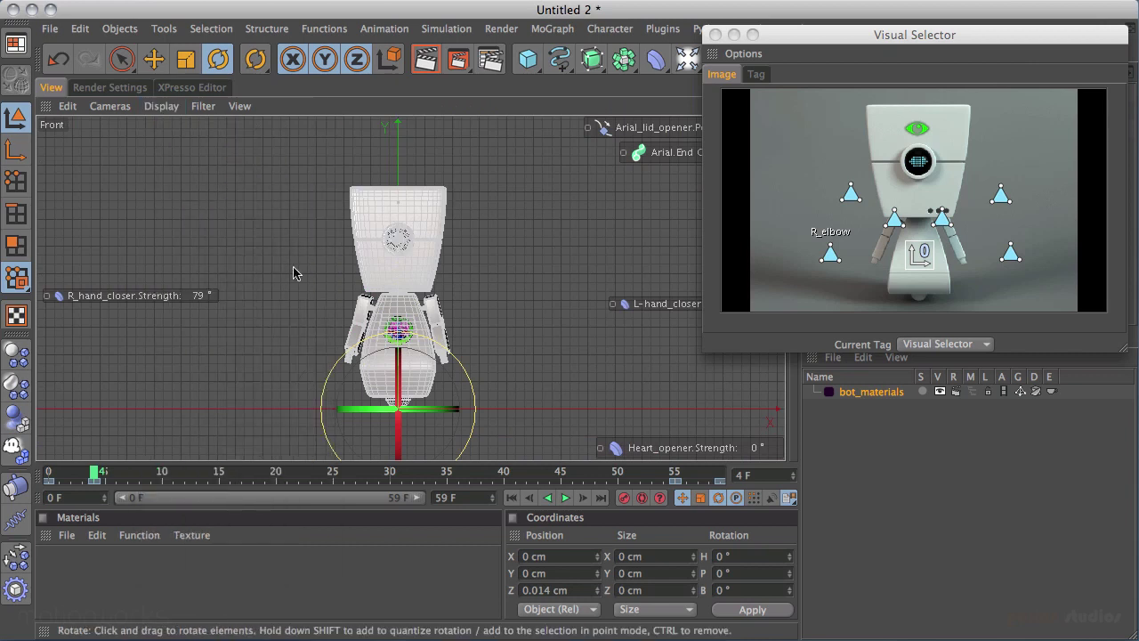
scroll(473, 231, up, 3)
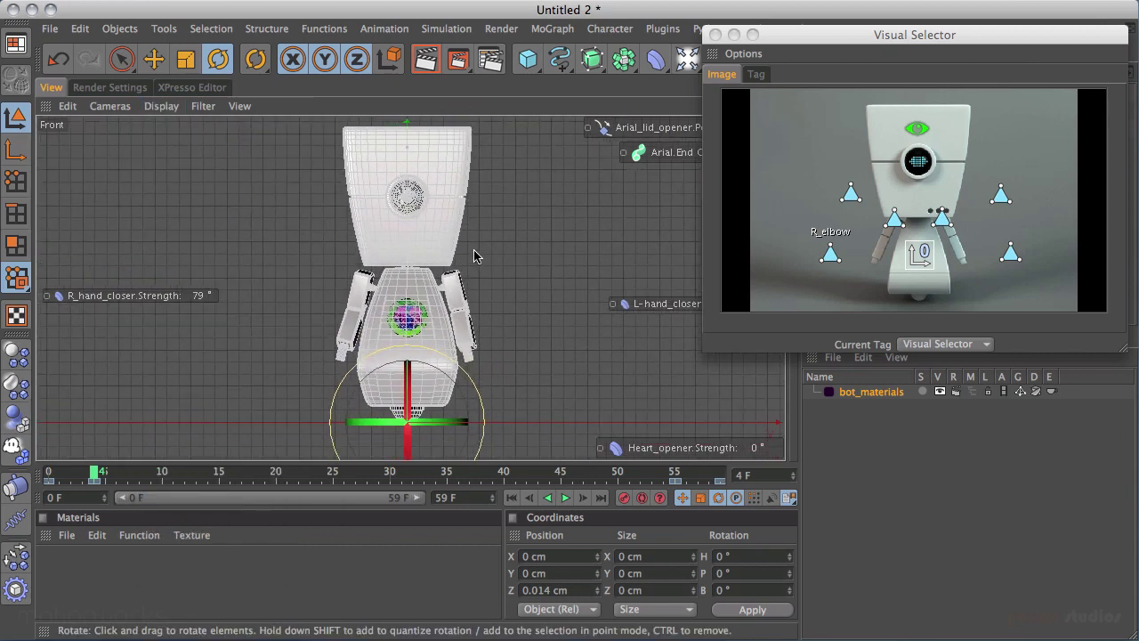
alt+middle_drag(477, 255, 453, 267)
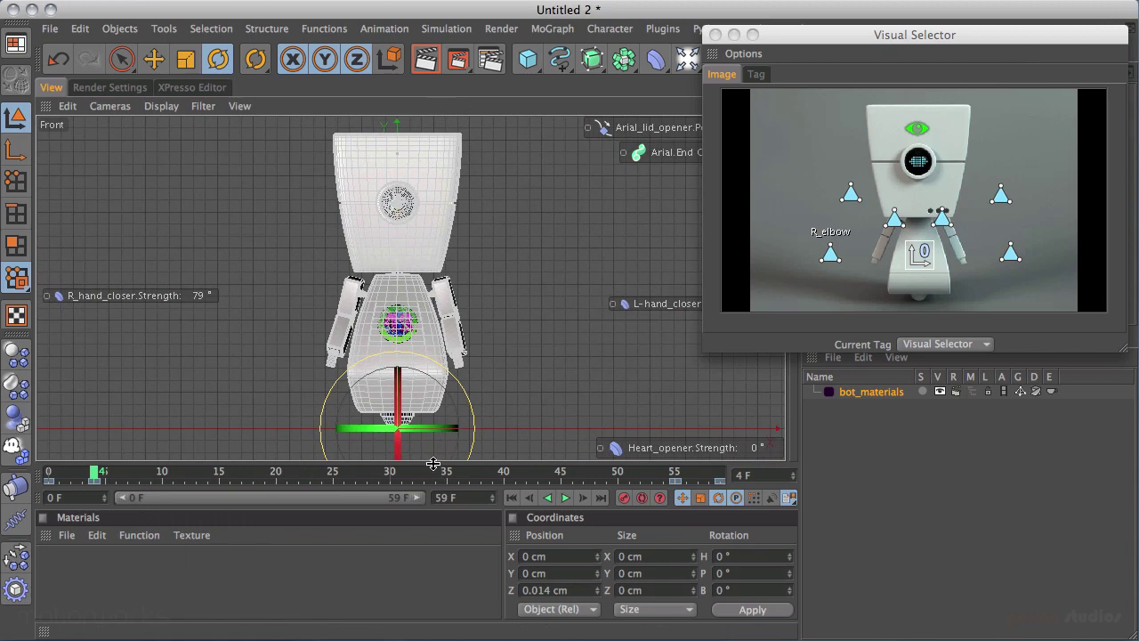
scroll(459, 320, up, 2)
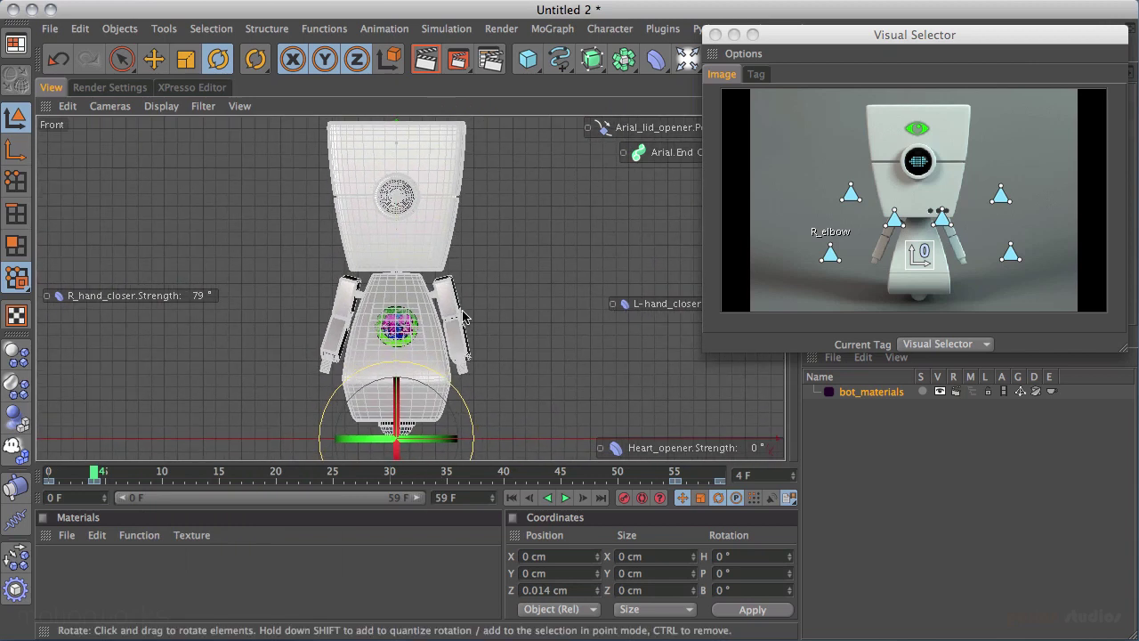
alt+middle_drag(446, 327, 434, 319)
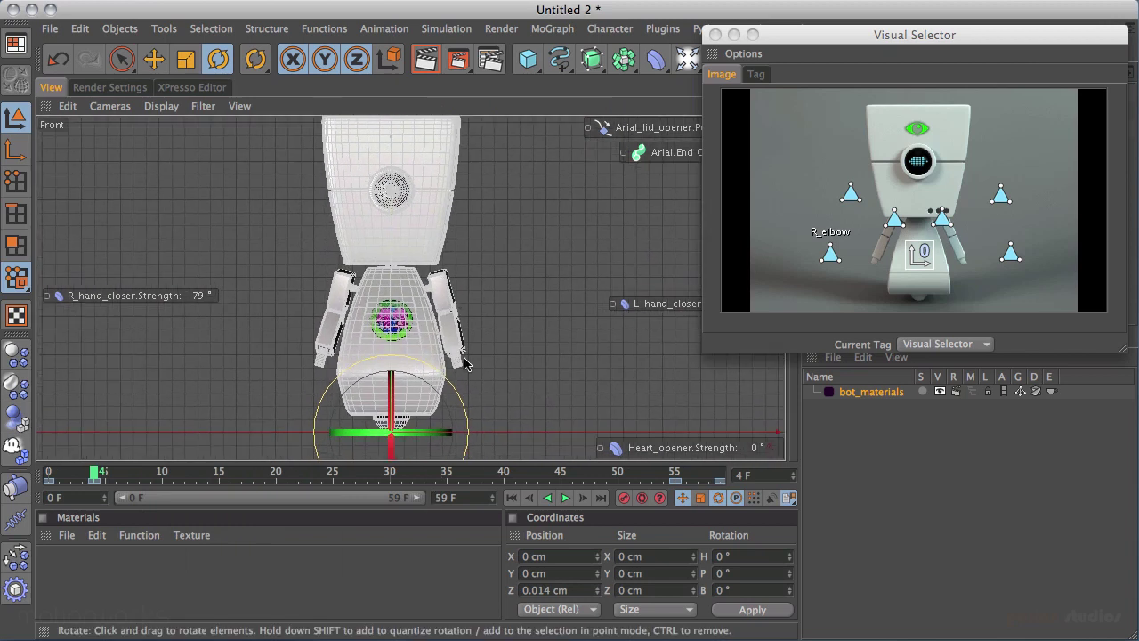
At frame 20, move the robot to X −50 cm and record a key.
key(e)
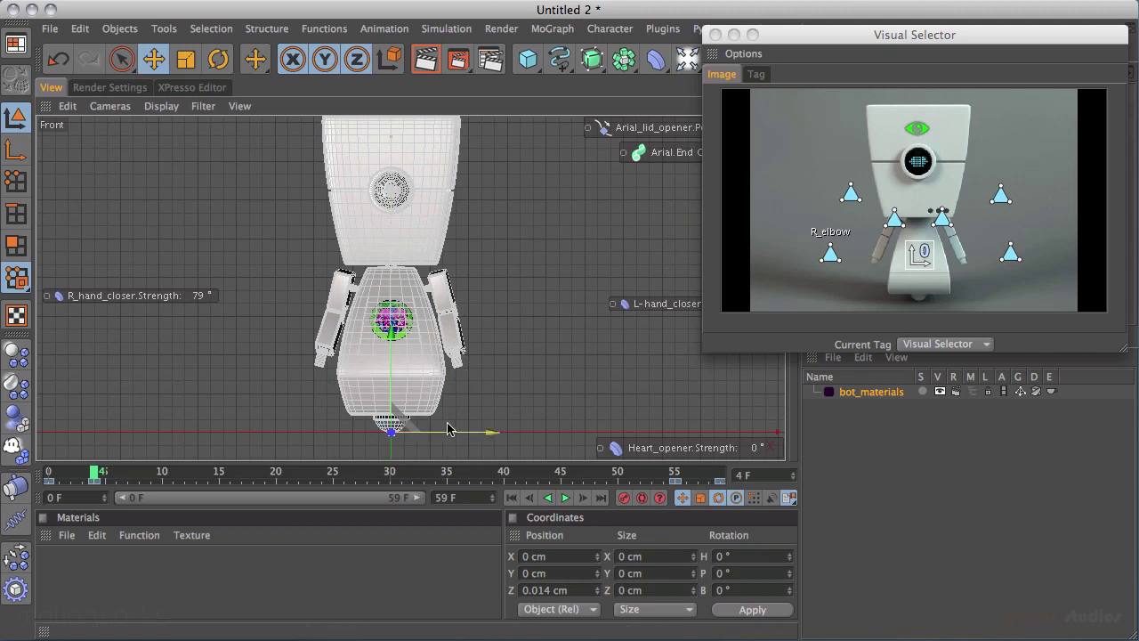
drag(97, 478, 274, 474)
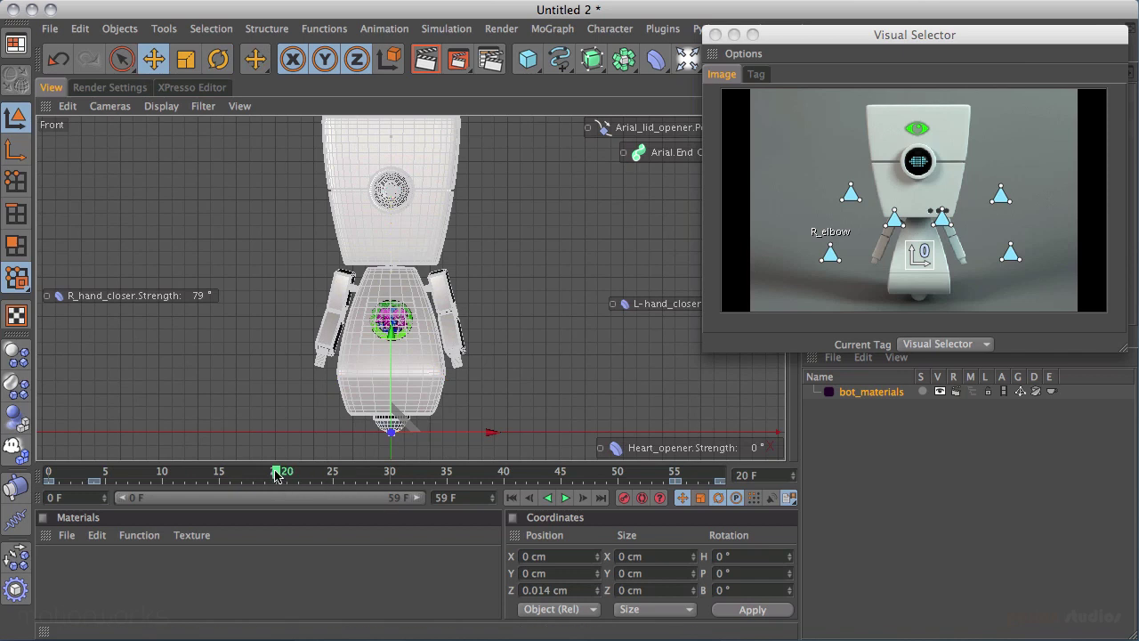
drag(490, 436, 455, 436)
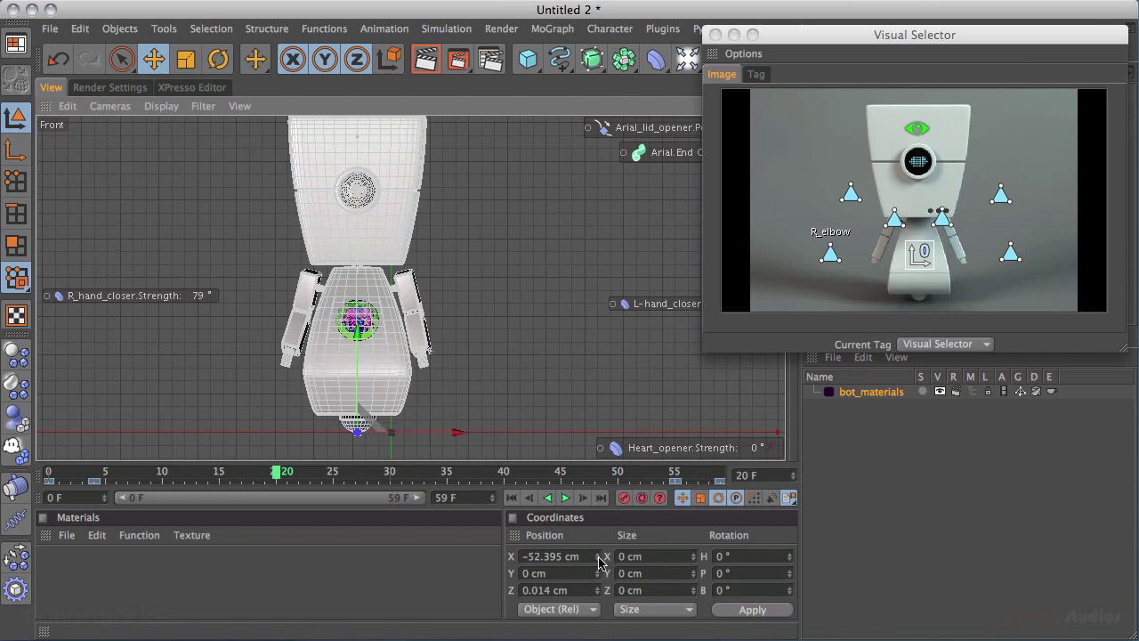
drag(580, 557, 537, 556)
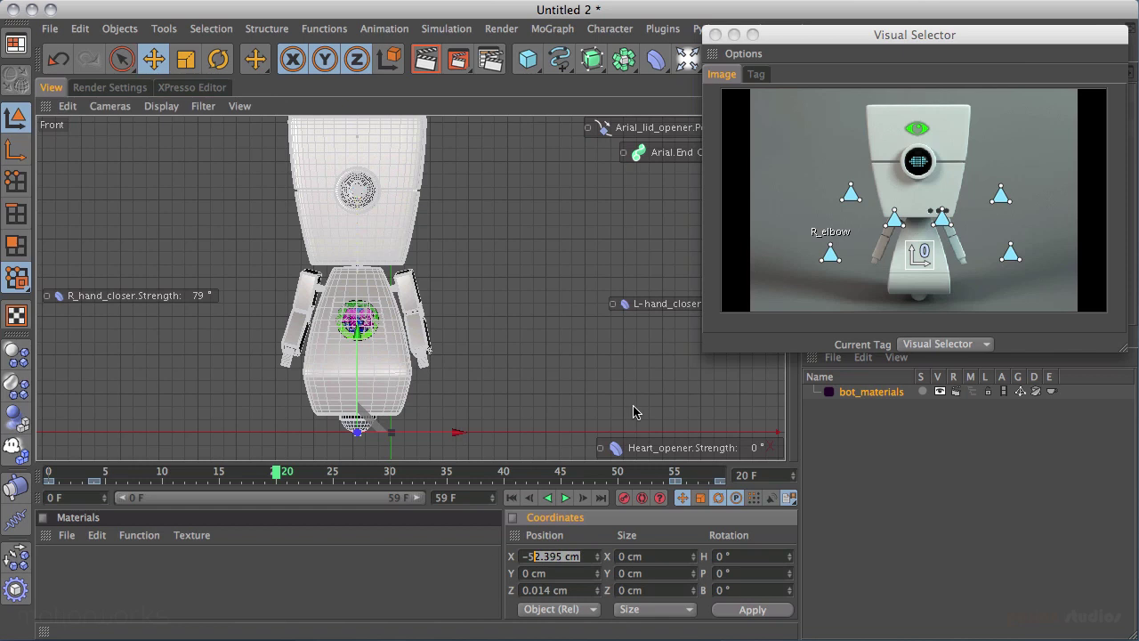
key(BackSpace)
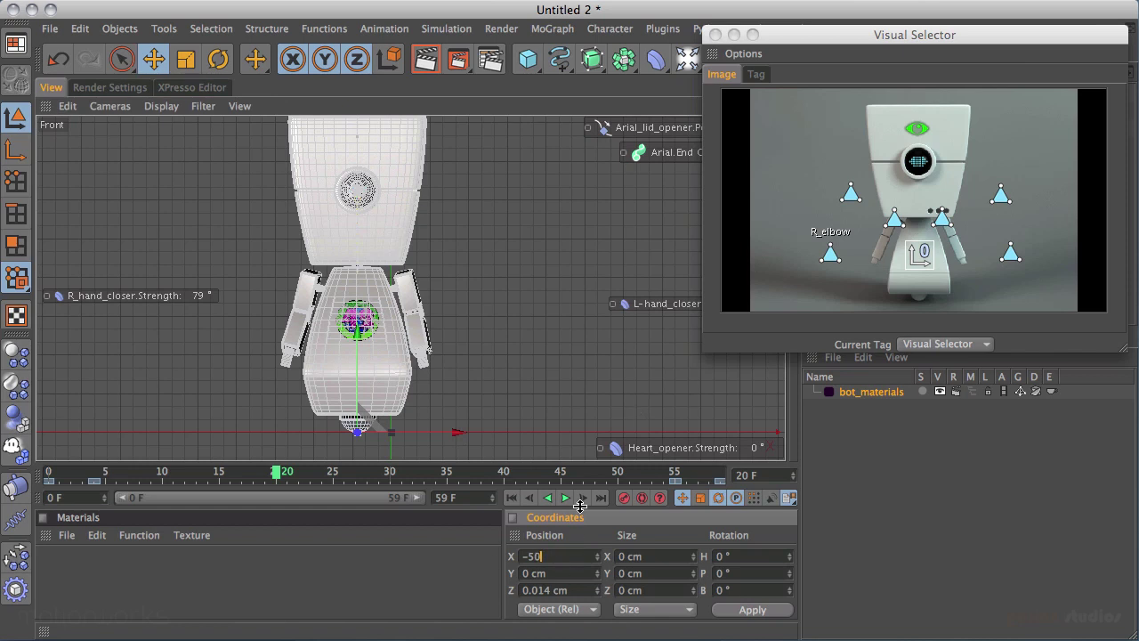
text(-50)
key(Return)
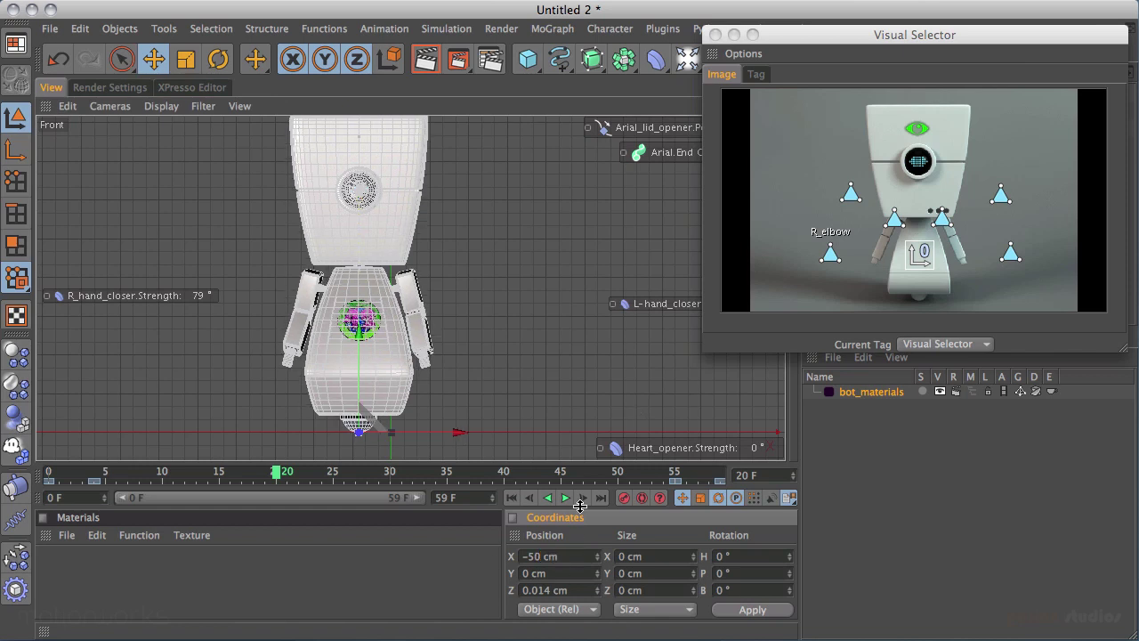
click(625, 499)
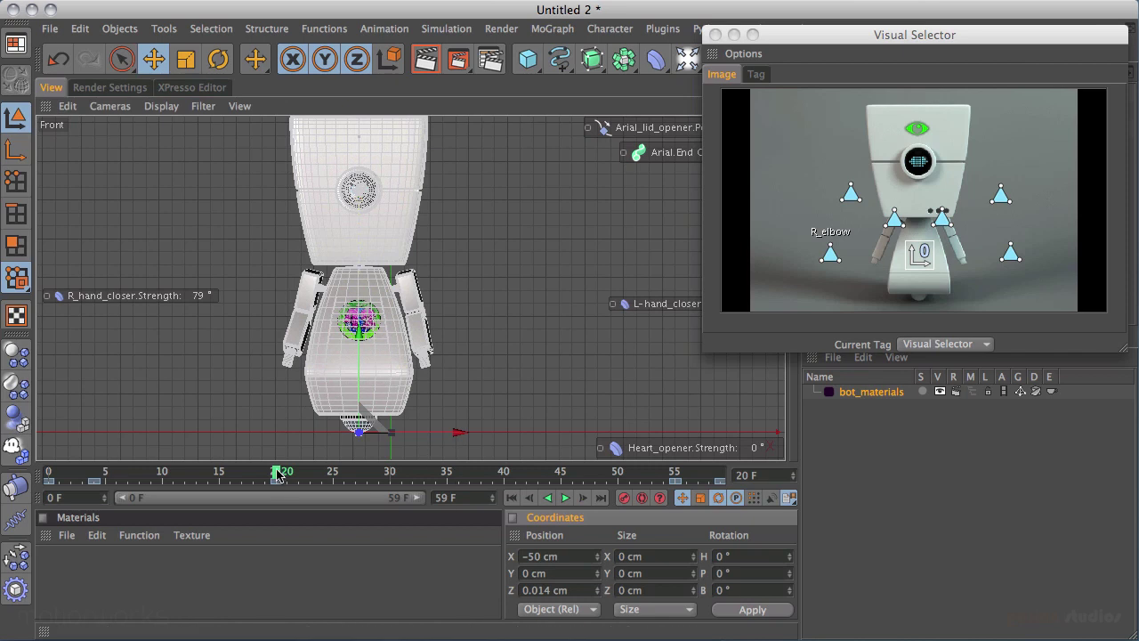
At frame 40, move the robot to X 50 cm and record a key.
drag(277, 475, 503, 474)
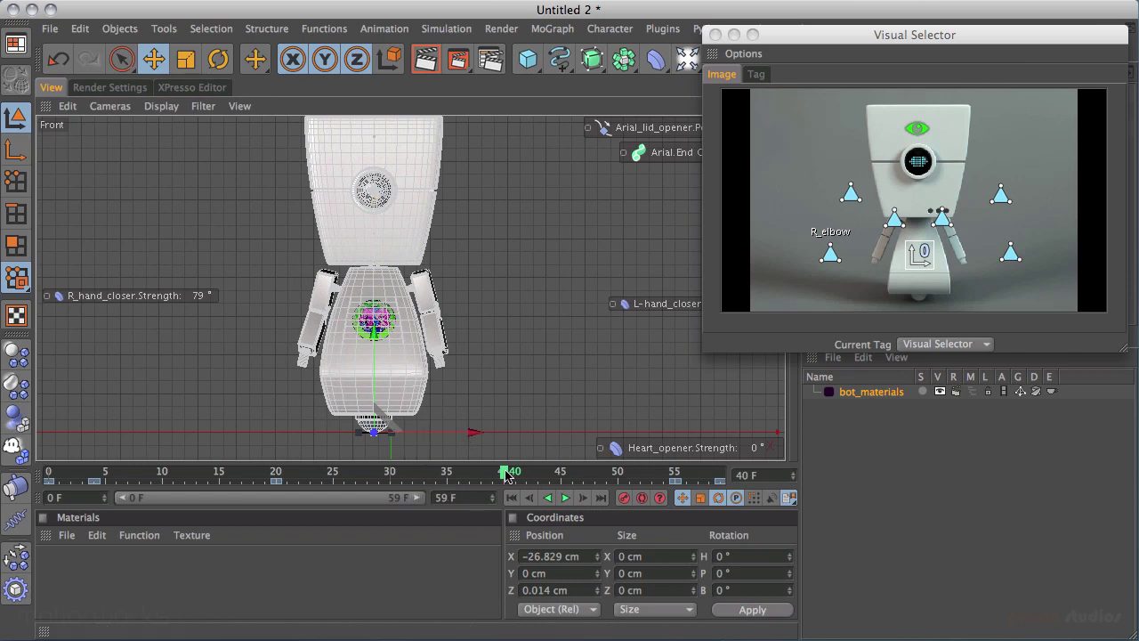
mouse_move(505, 474)
mouse_down()
mouse_move(456, 474)
mouse_move(501, 467)
mouse_up()
drag(472, 436, 530, 431)
click(578, 556)
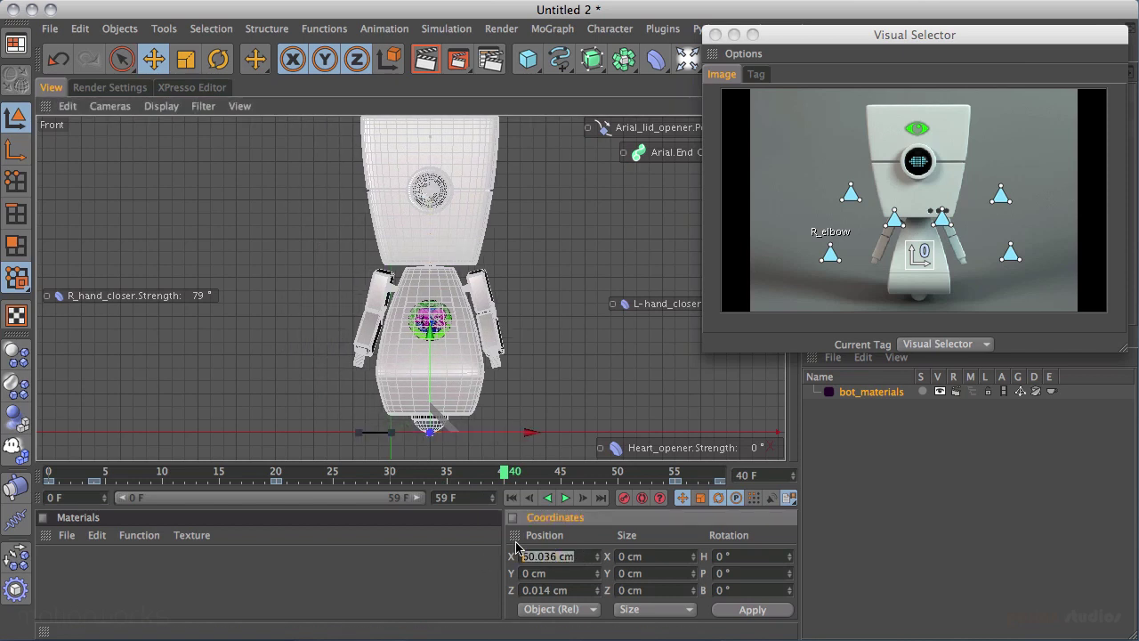
text(50)
key(Return)
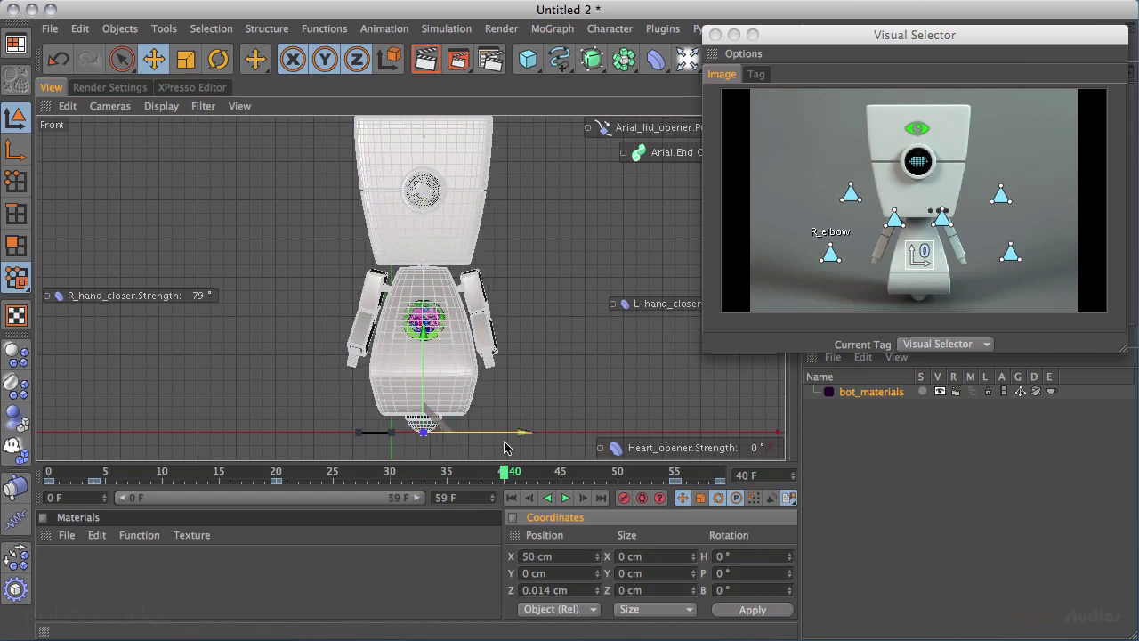
click(624, 498)
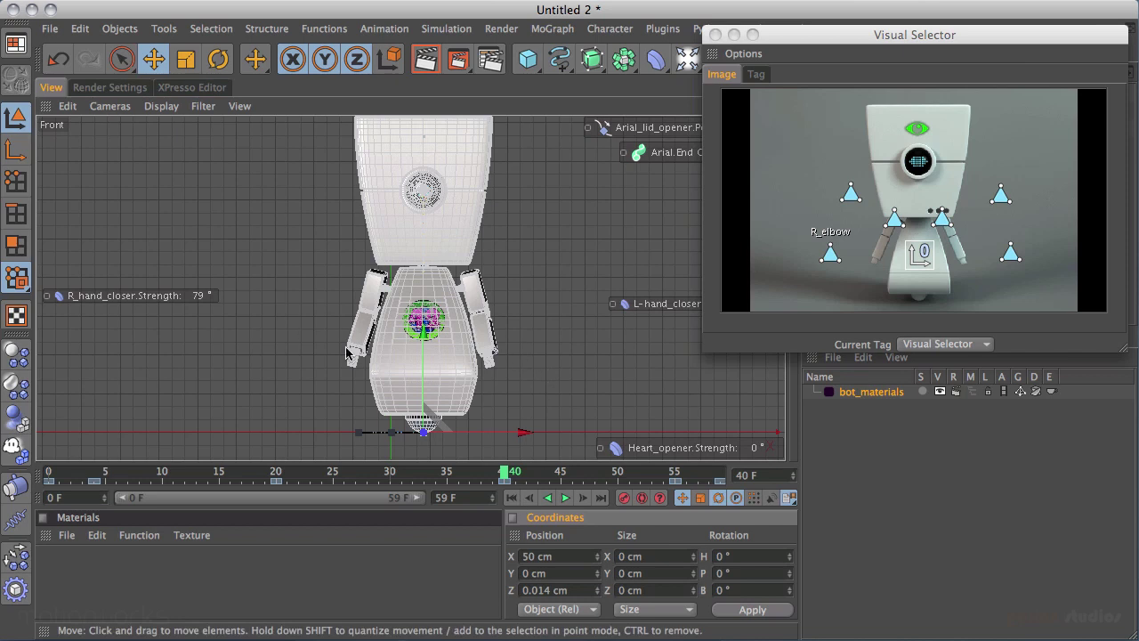
Maximize the Perspective view, play the slide from frame 0, stop, and scrub near the end.
middle_click(281, 360)
middle_click(289, 289)
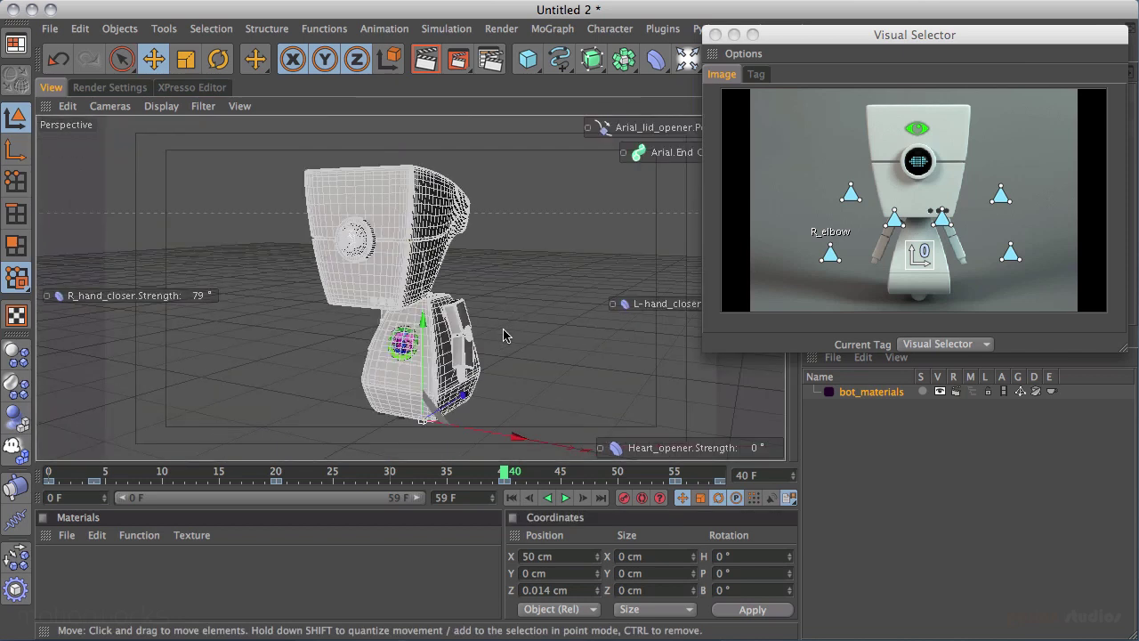
alt+drag(500, 332, 436, 323)
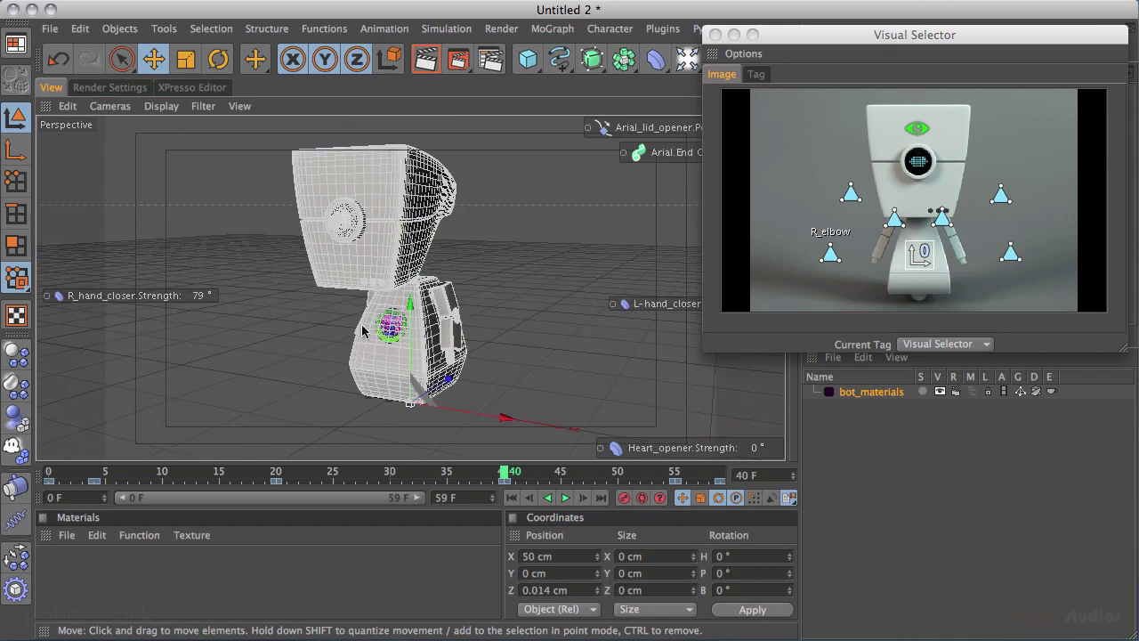
click(512, 497)
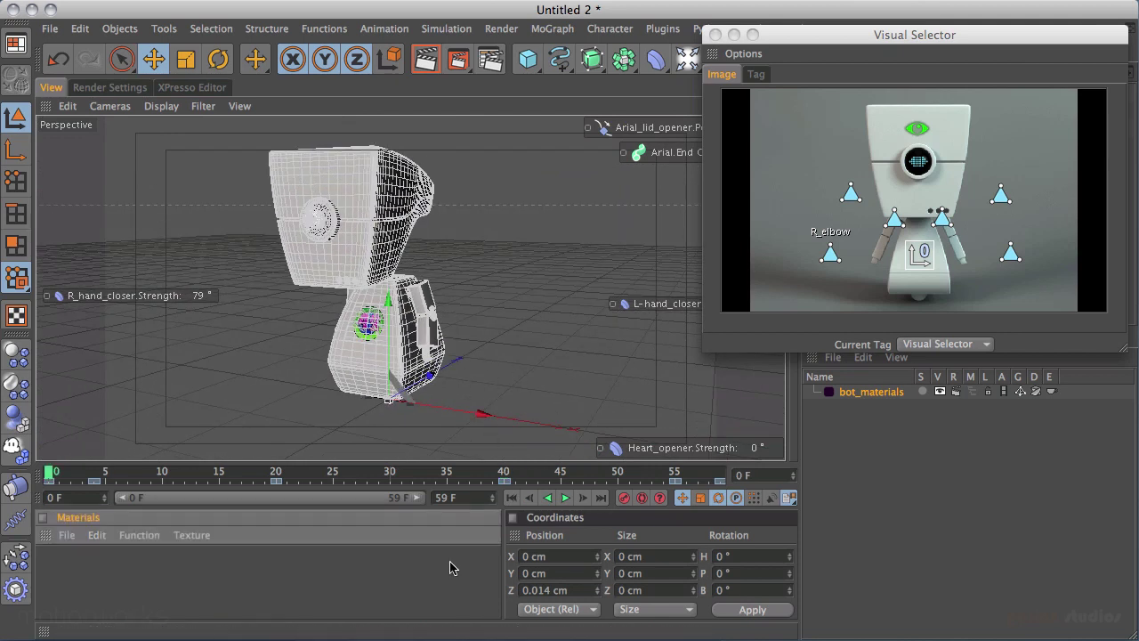
click(797, 295)
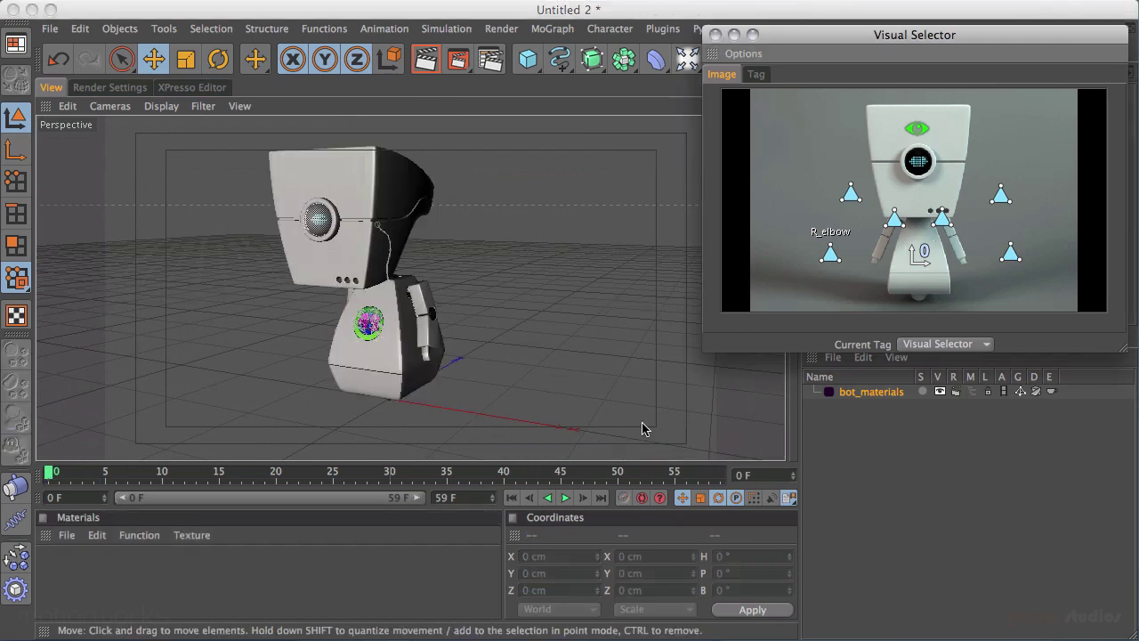
click(566, 497)
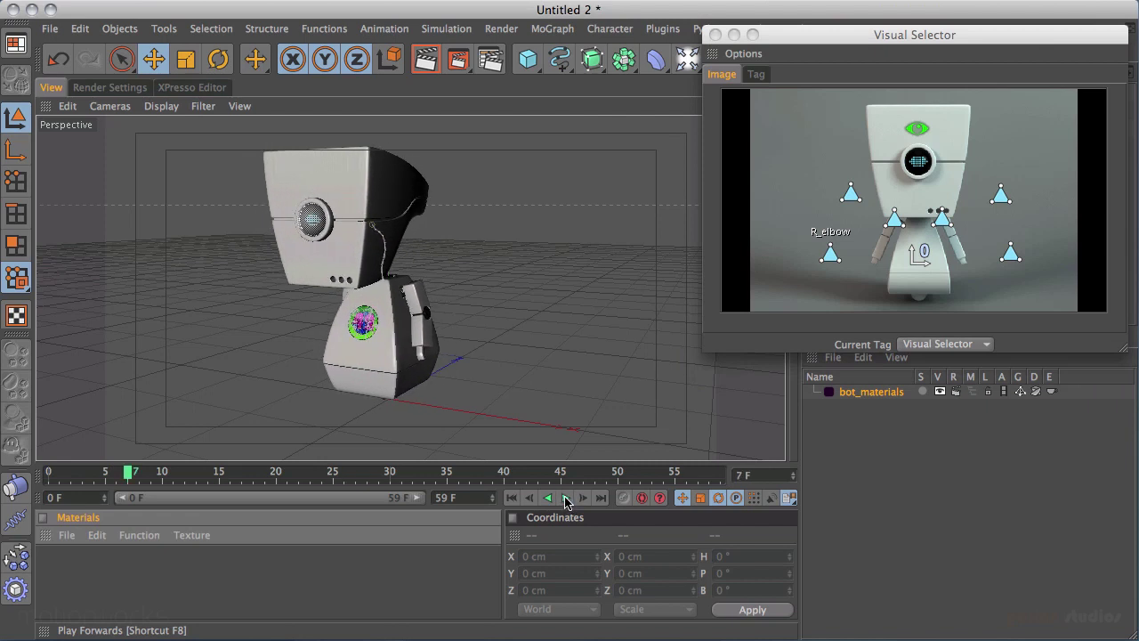
click(566, 501)
mouse_move(512, 473)
mouse_down()
mouse_move(742, 465)
mouse_move(52, 471)
mouse_move(374, 467)
mouse_move(735, 442)
mouse_move(582, 452)
mouse_move(728, 449)
mouse_up()
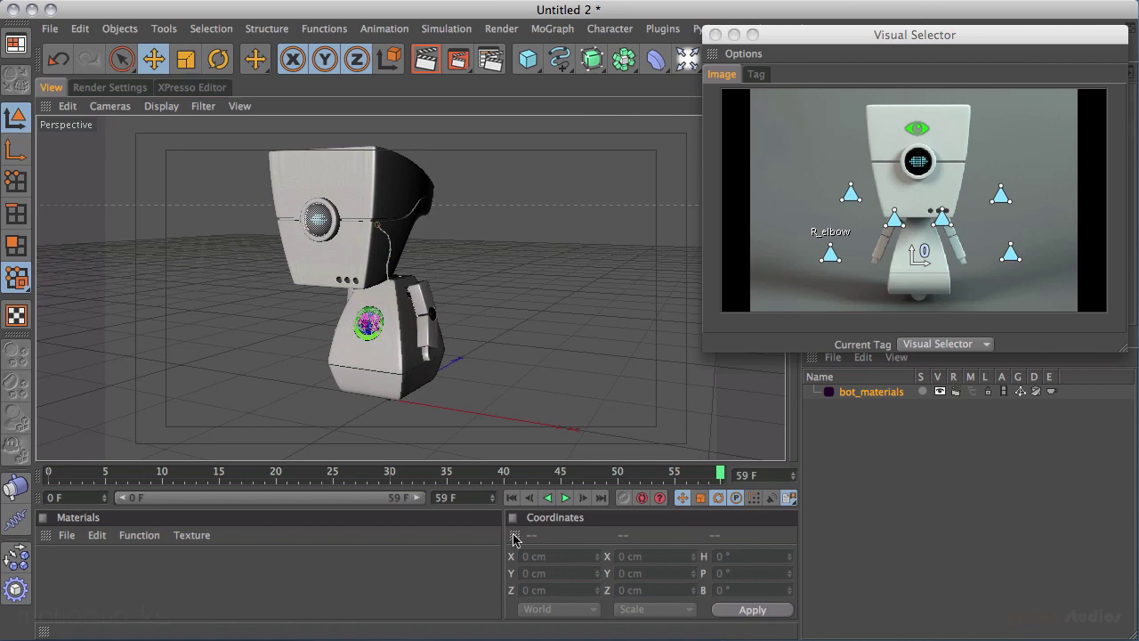
Show BOT's Position tracks as F-Curves in the Timeline.
key(shift+F3)
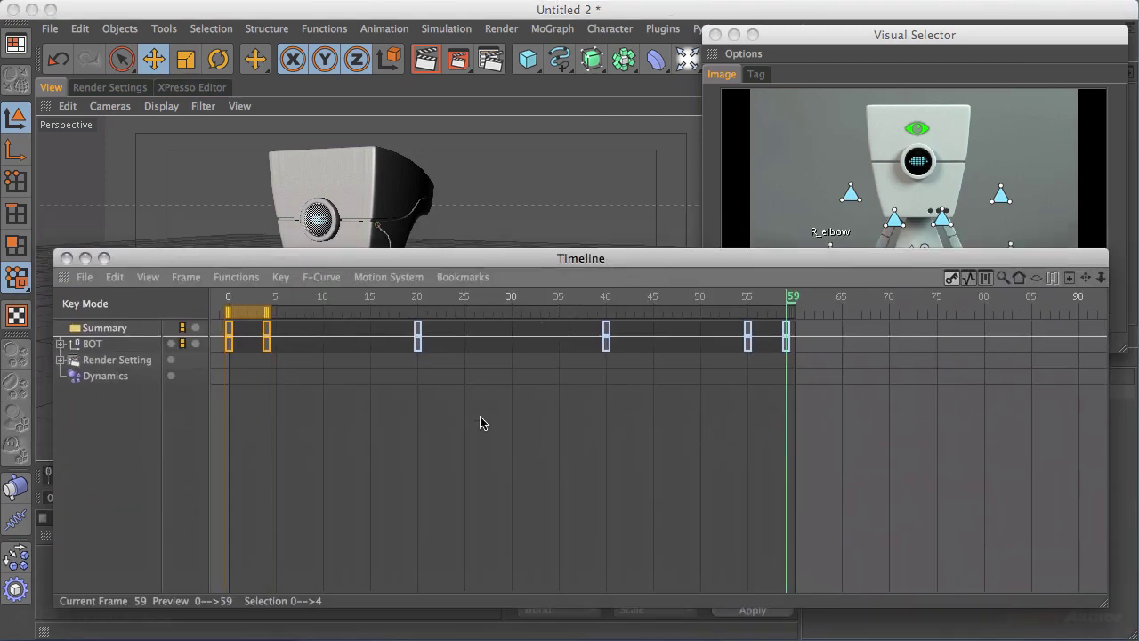
key(Tab)
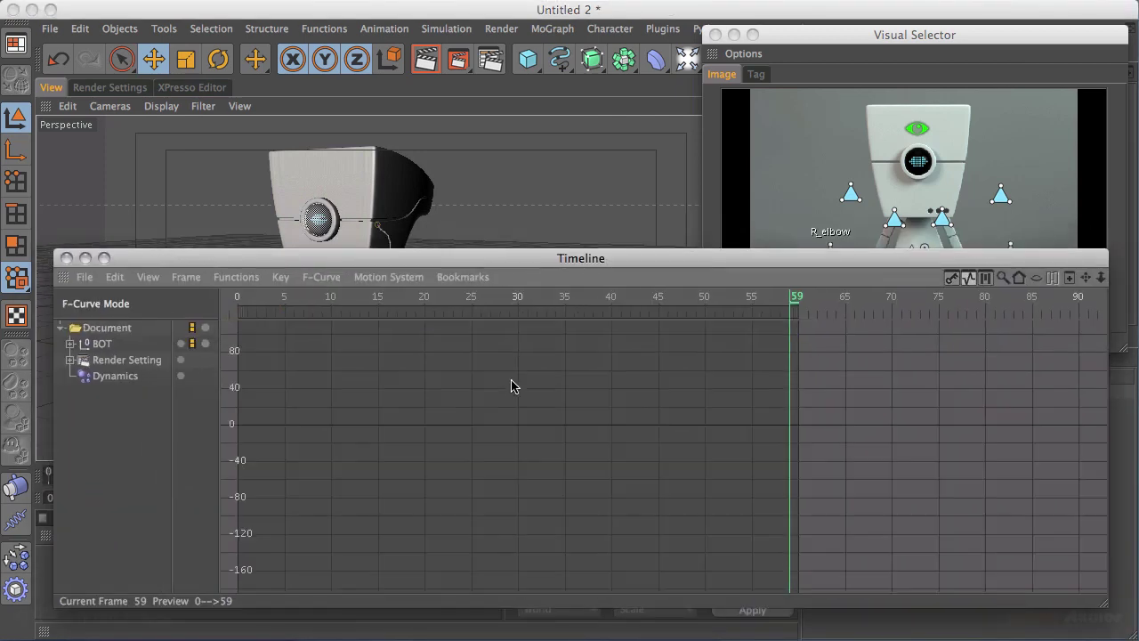
click(70, 344)
click(121, 362)
scroll(657, 411, up, 3)
scroll(646, 362, right, 1)
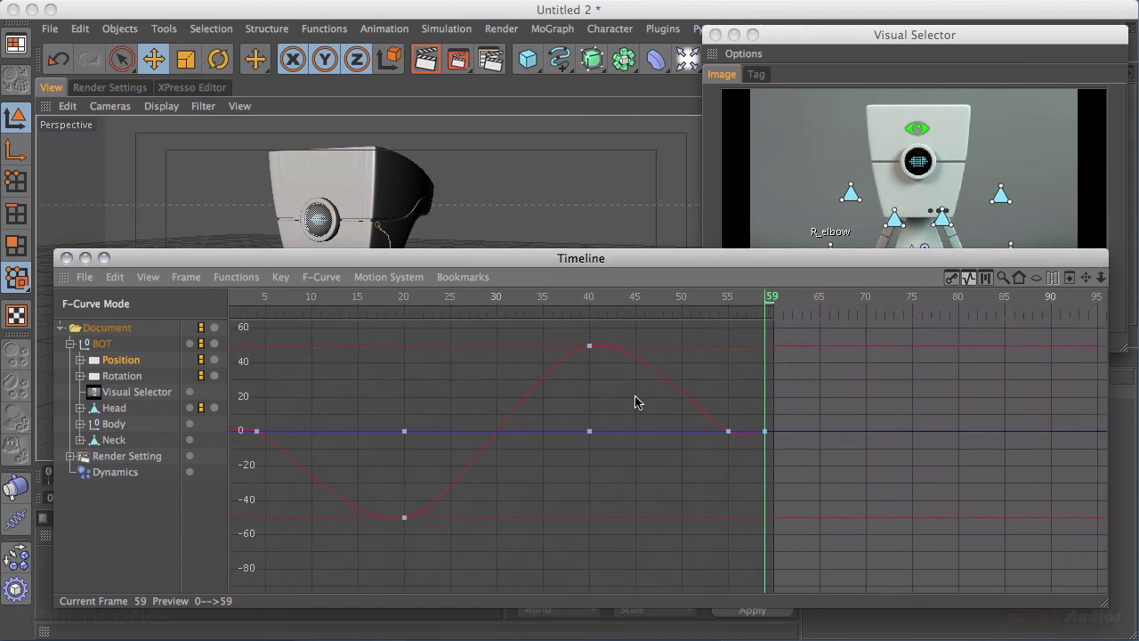
Flatten the curve between frames 55 and 59 using the frame-55 key's tangent.
click(728, 431)
scroll(661, 448, up, 5)
click(946, 281)
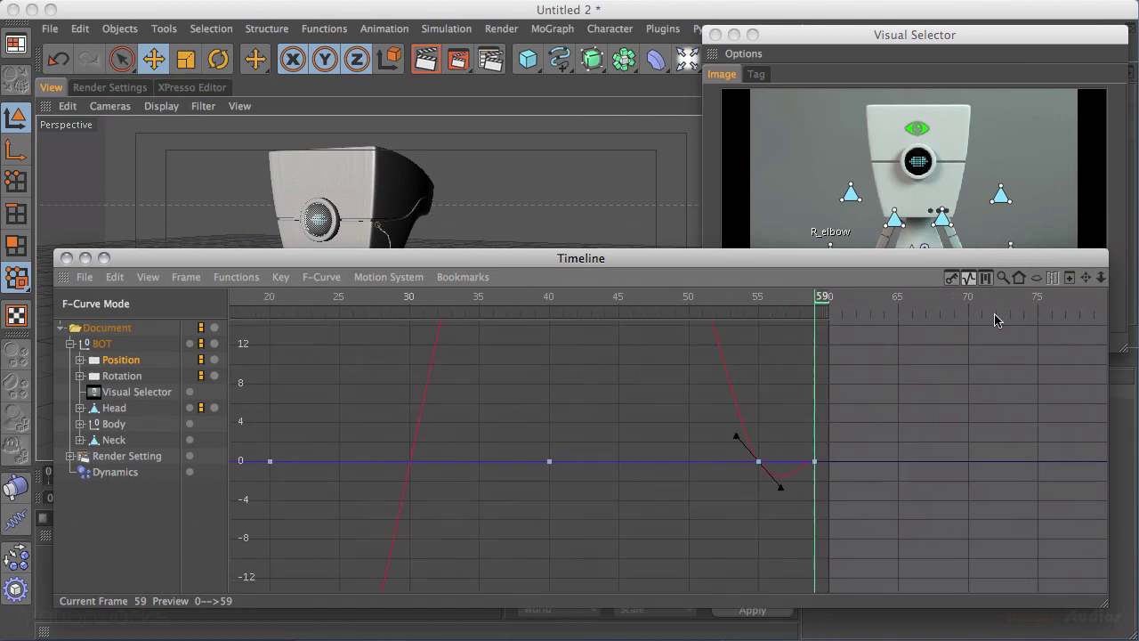
click(781, 489)
drag(781, 490, 794, 463)
middle_drag(454, 472, 643, 450)
click(616, 455)
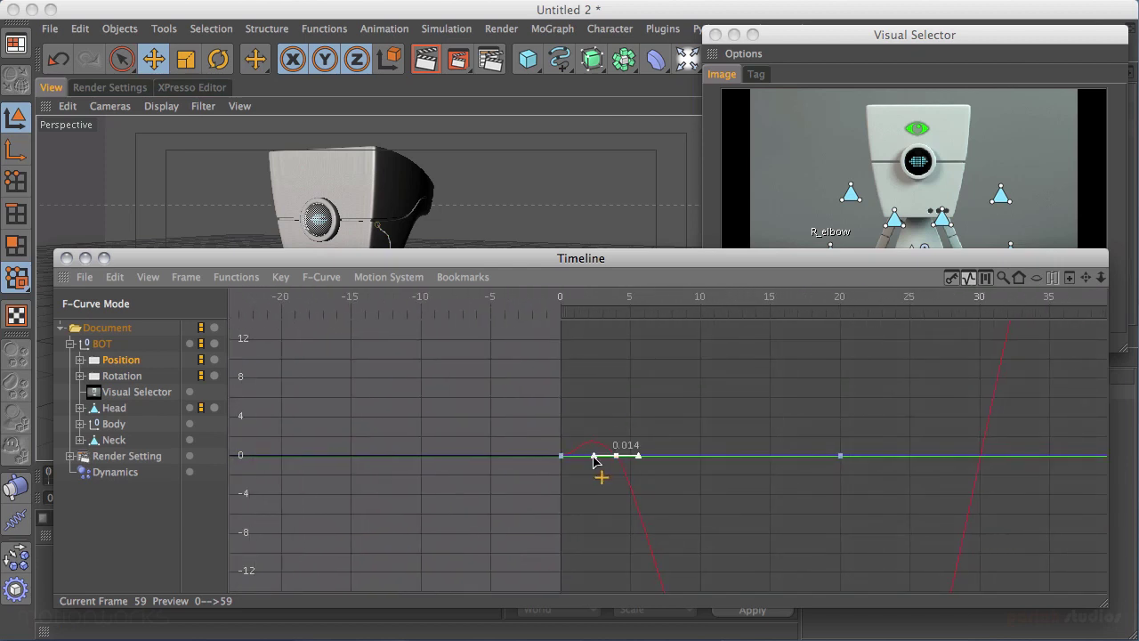
click(592, 449)
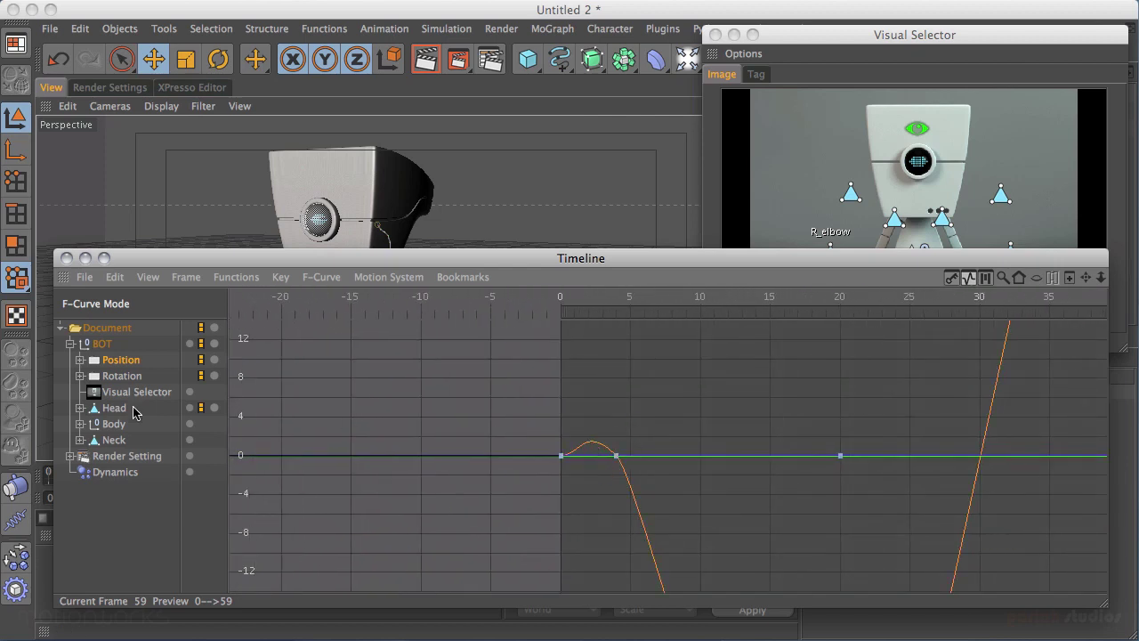
On the Position . X curve, pull down the frame-4 key's left tangent, then close the Timeline.
click(80, 359)
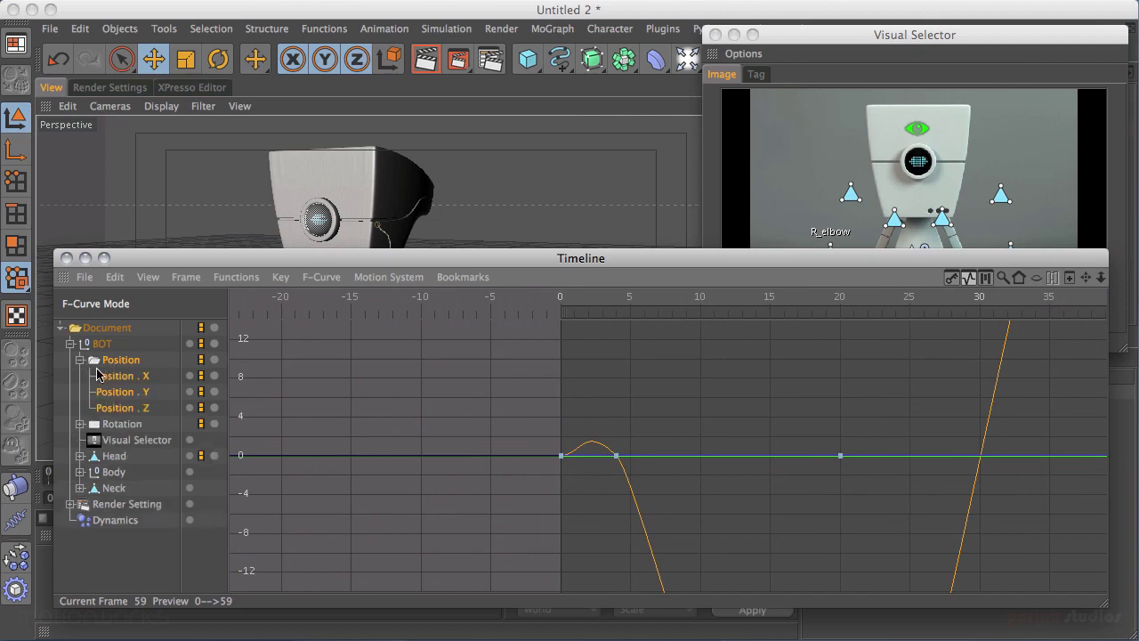
click(120, 375)
click(616, 456)
drag(590, 435, 591, 457)
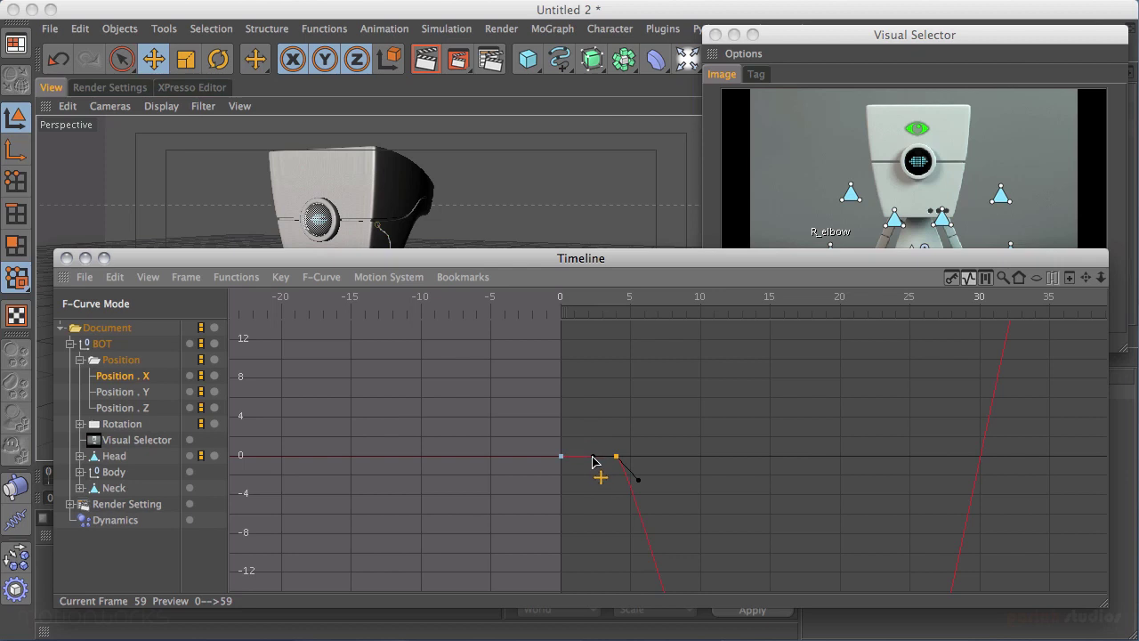
double_click(748, 258)
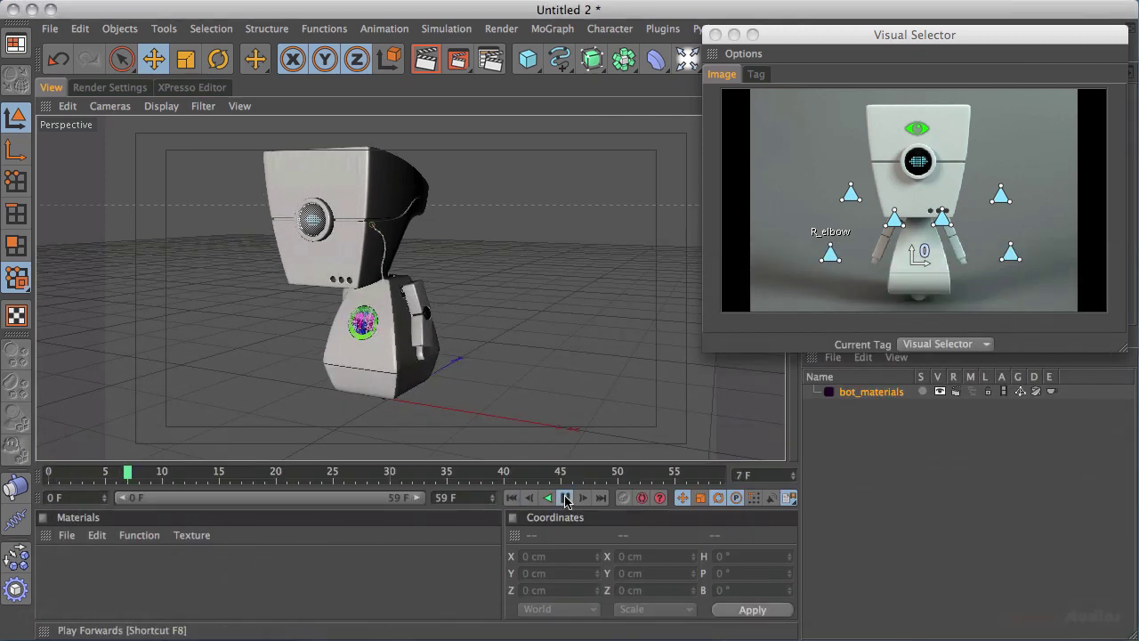
Play the walk, select the root control, maximize the Front view, and disable Position recording.
click(564, 499)
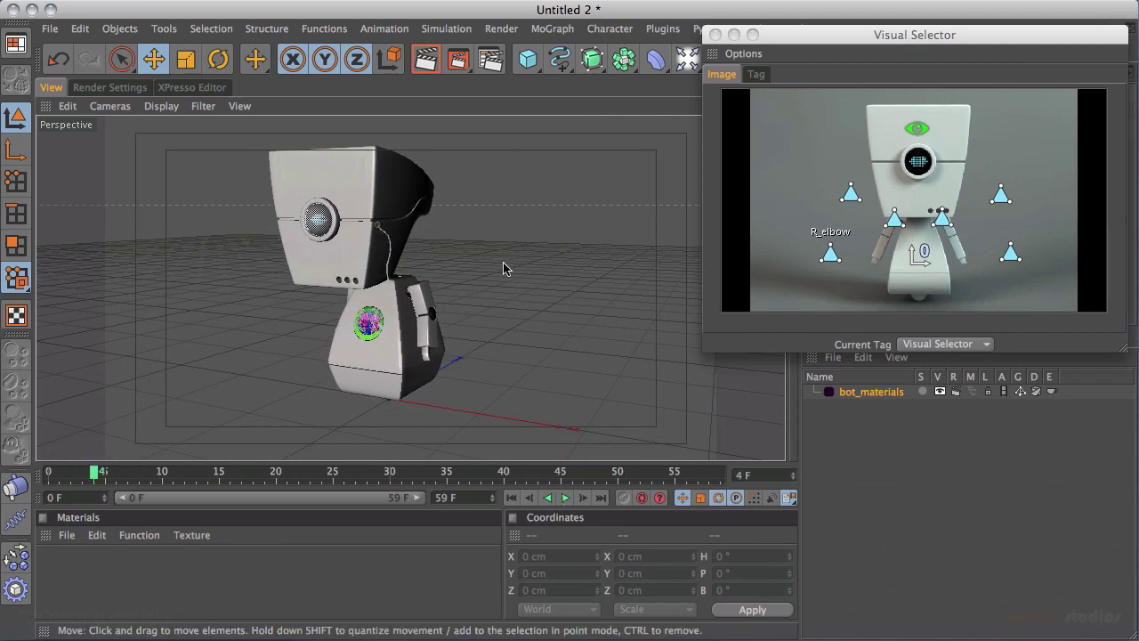
click(921, 255)
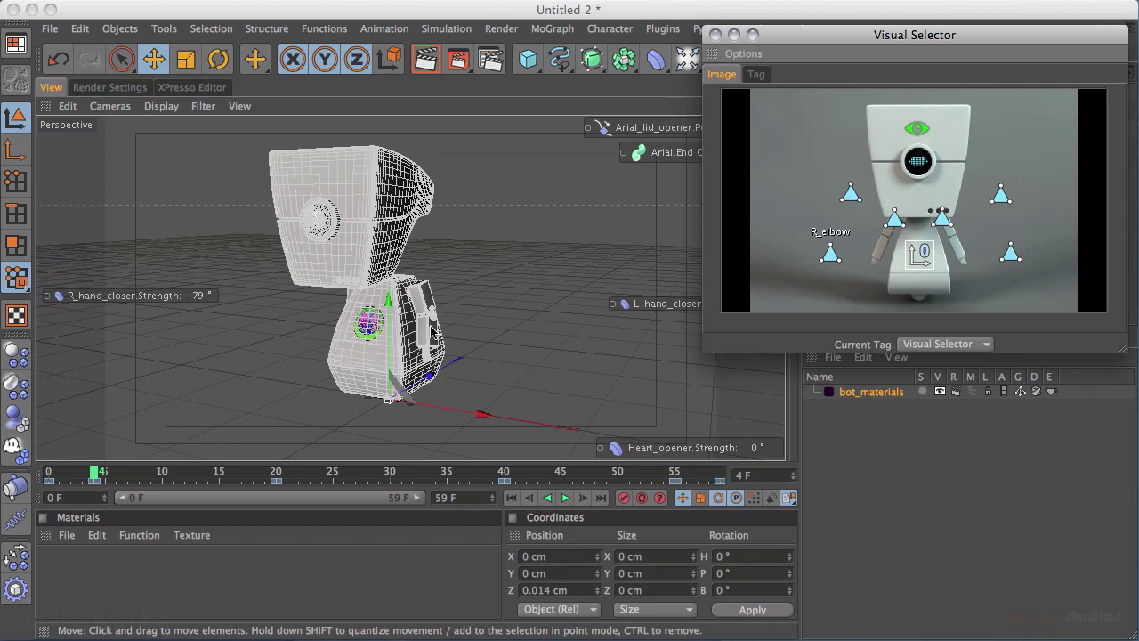
middle_click(486, 322)
middle_click(514, 396)
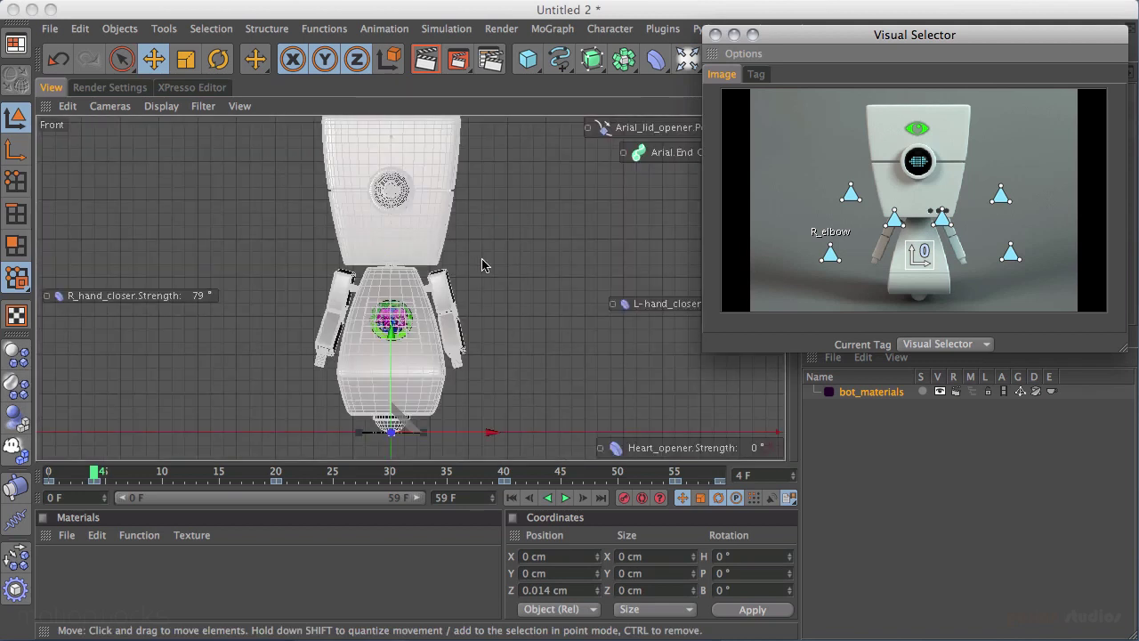
alt+middle_drag(457, 246, 467, 258)
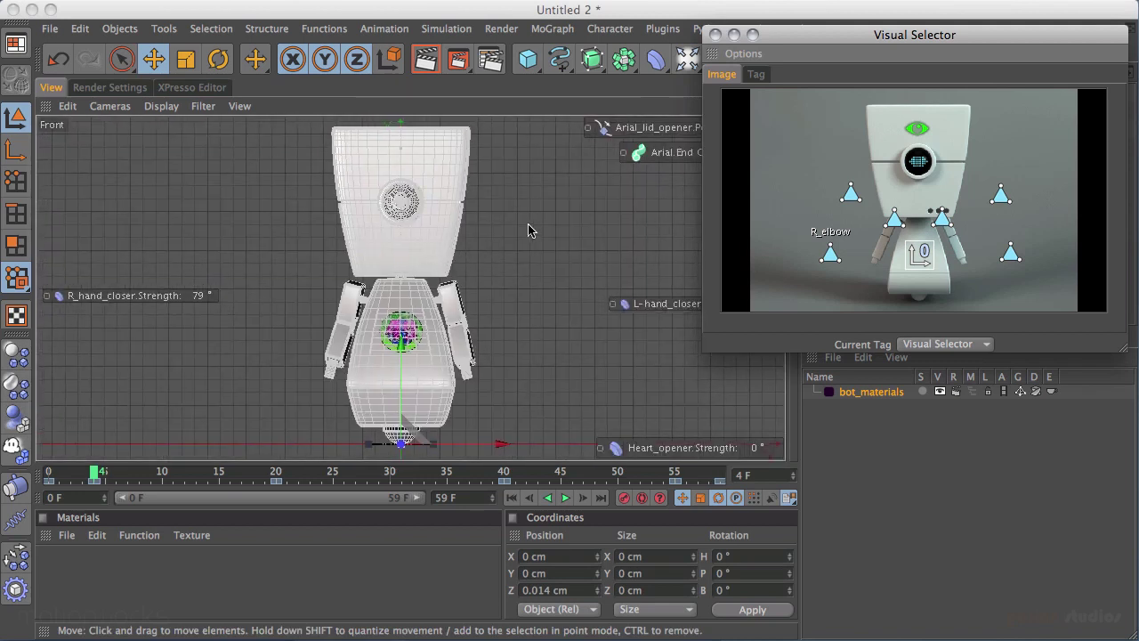
click(682, 498)
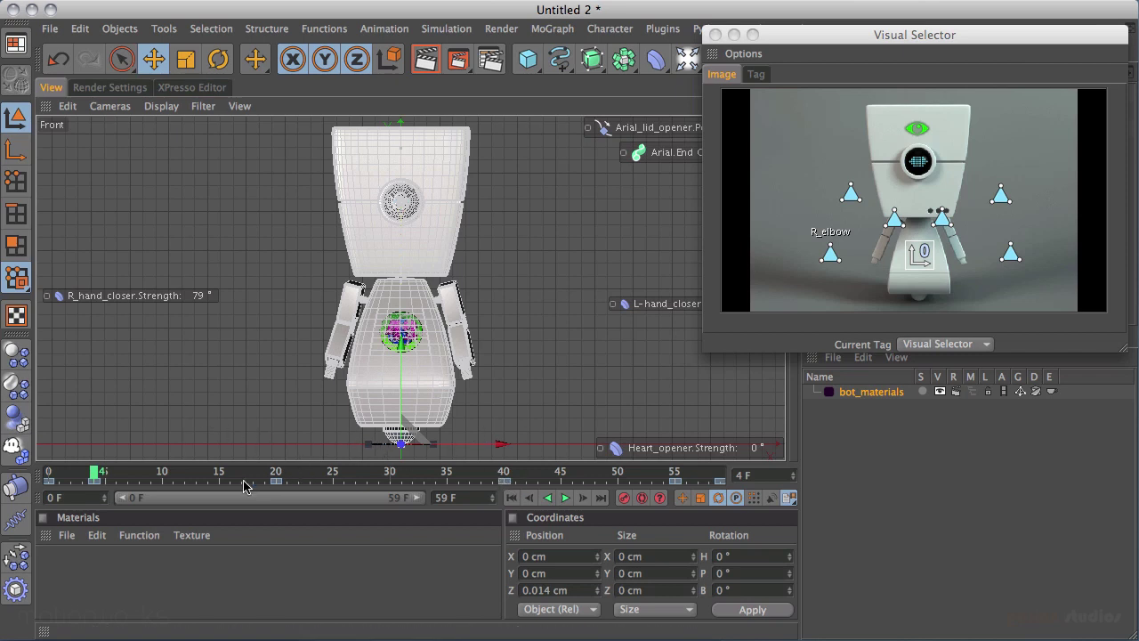
At frame 20, set the body's bank rotation to 5° and record a key.
click(276, 478)
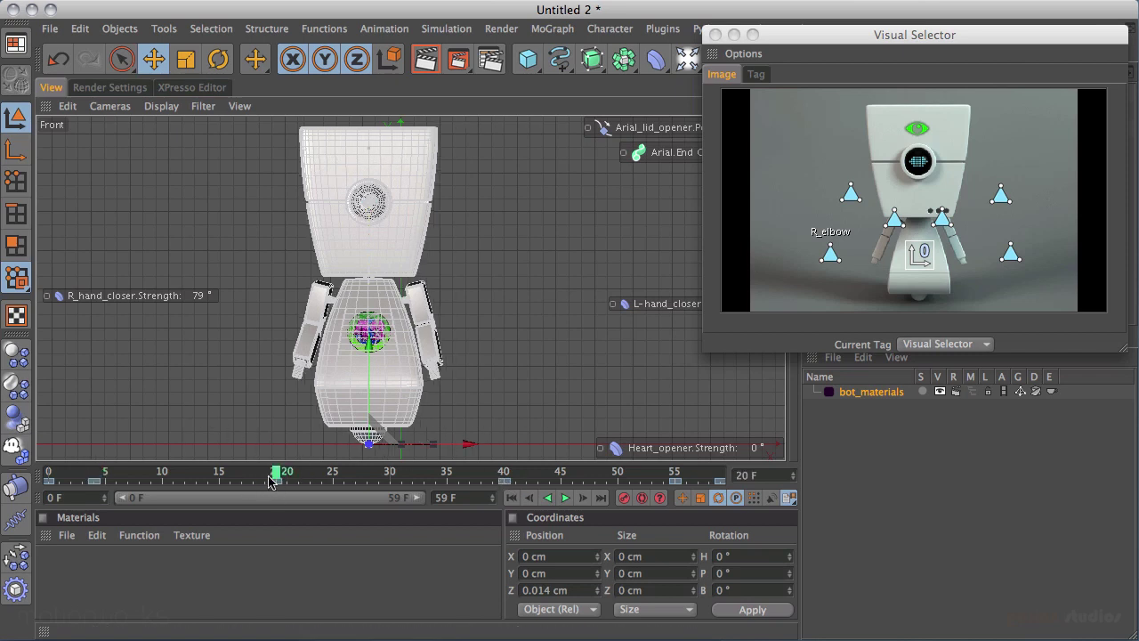
key(r)
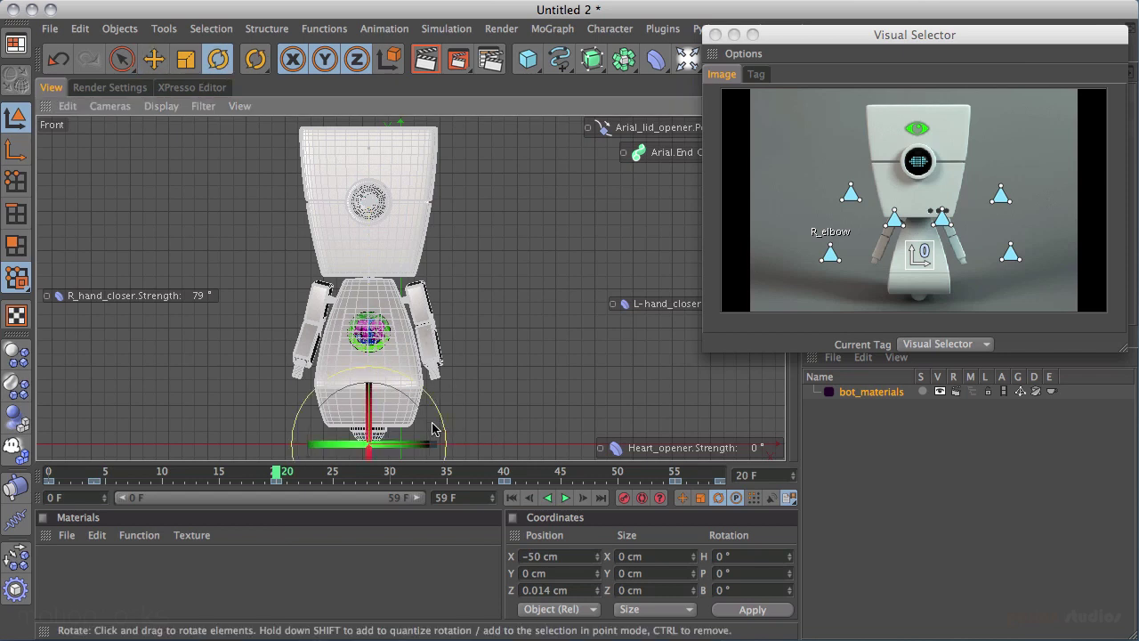
drag(425, 424, 427, 423)
double_click(771, 590)
text(5)
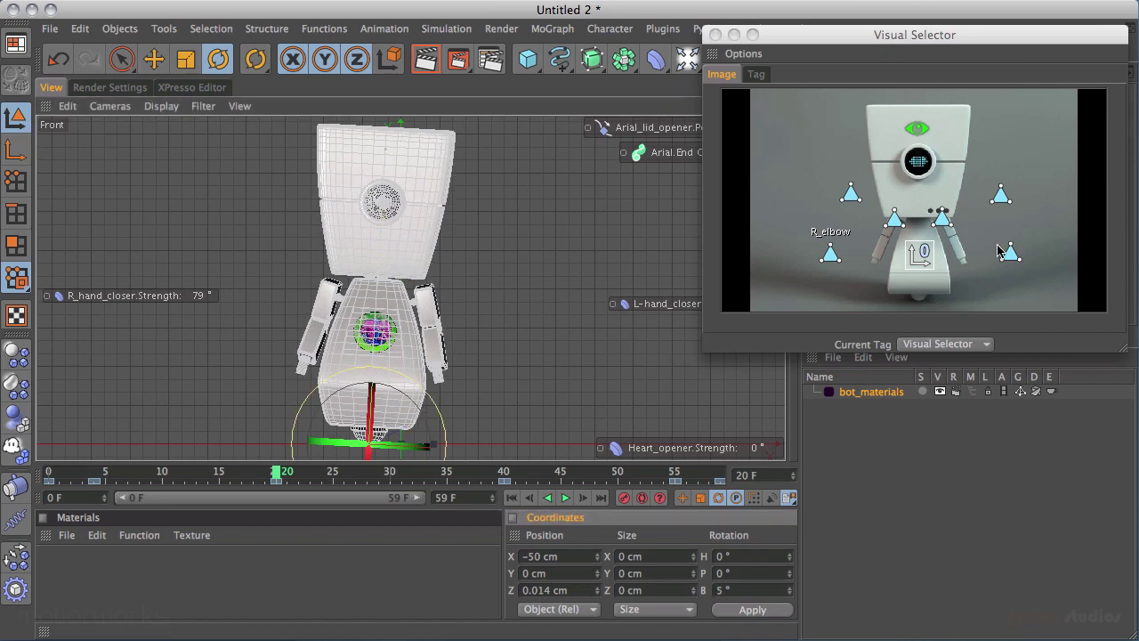
click(623, 499)
At frame 40, set the bank rotation to −5°, then scrub to review the tilt.
click(504, 474)
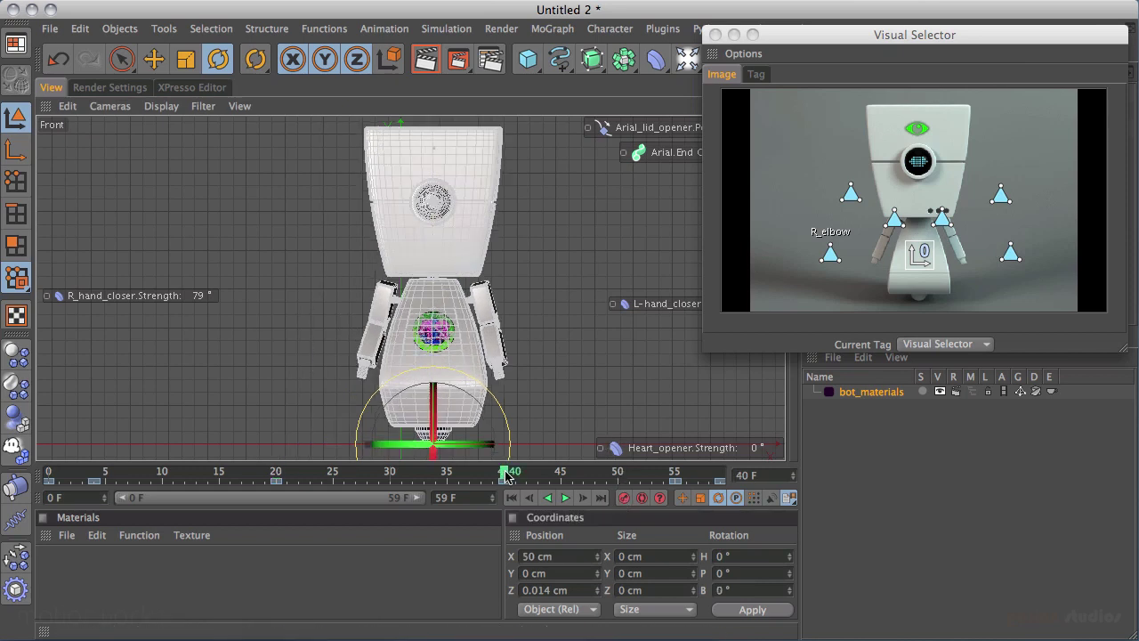
drag(403, 395, 803, 552)
click(768, 589)
text(-5)
key(Return)
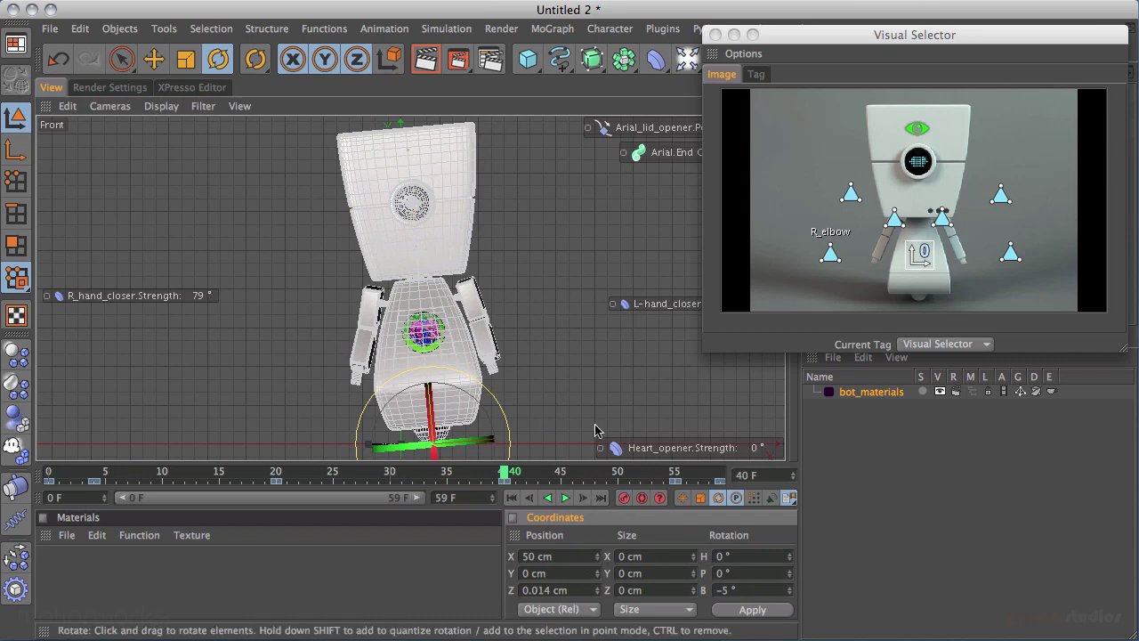
drag(506, 473, 920, 427)
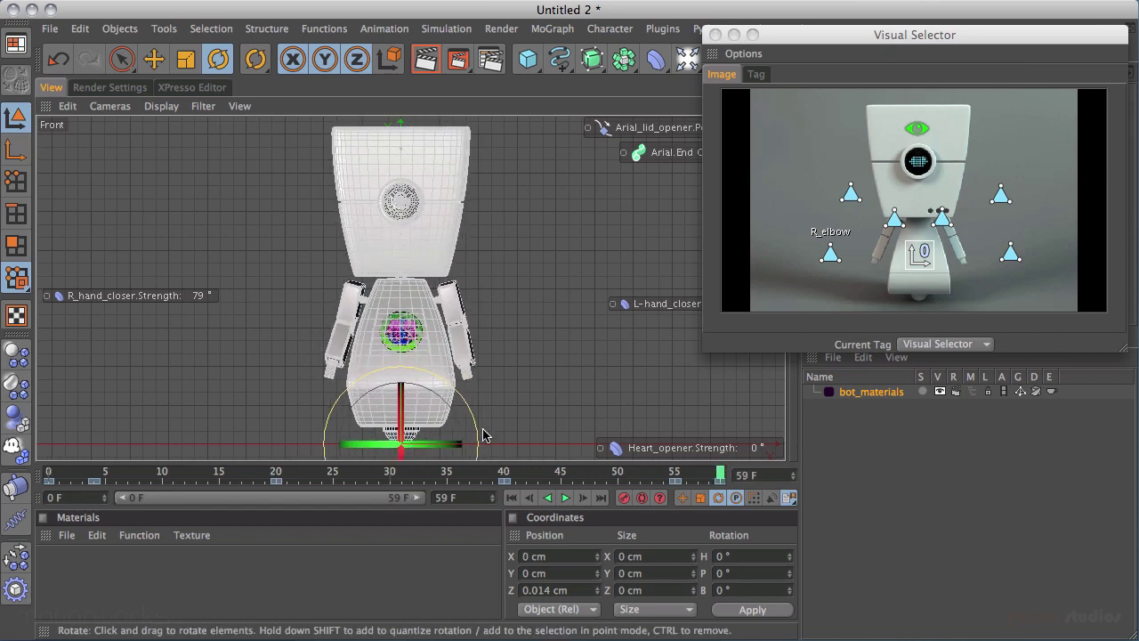
drag(212, 479, 273, 479)
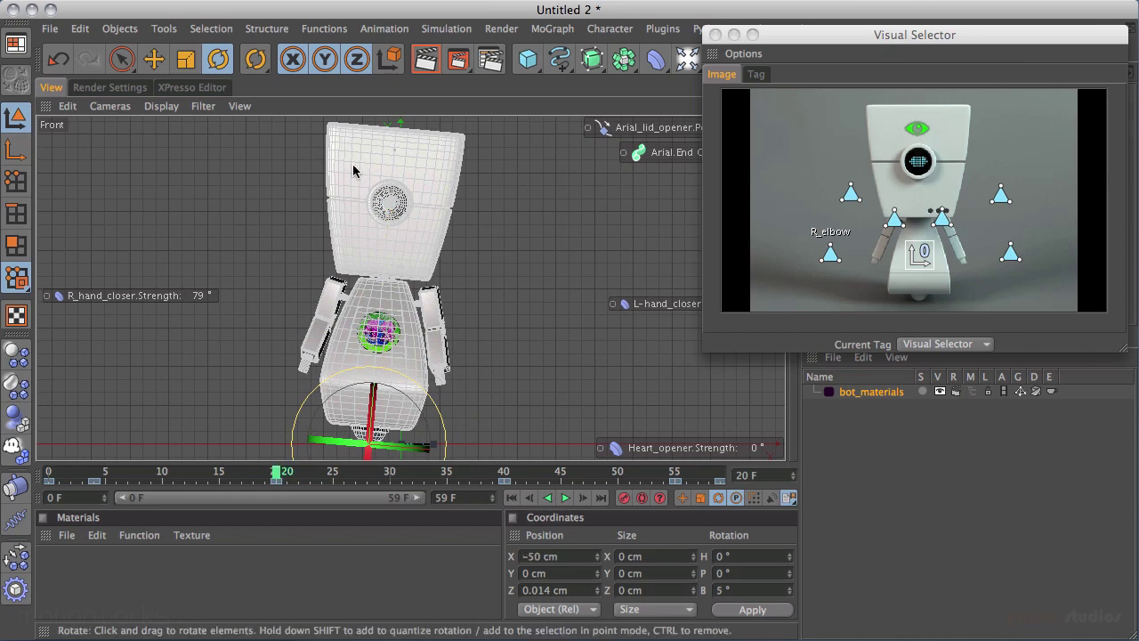
Select the robot's head and tilt it alternately left and right at frames 10, 45, 20 and 35.
drag(281, 476, 171, 477)
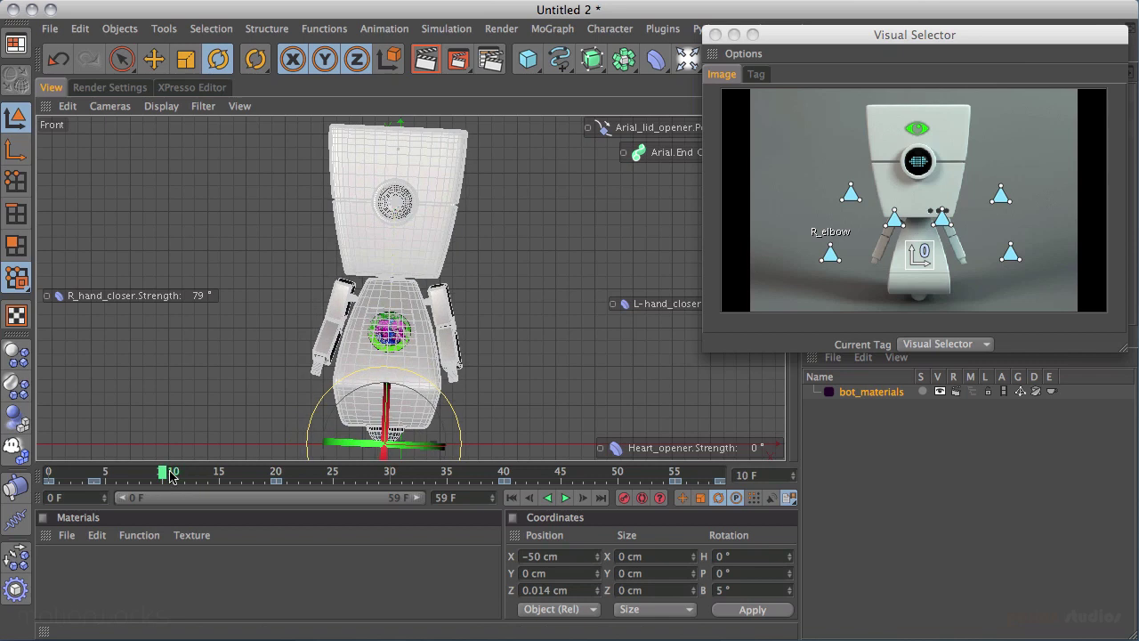
click(918, 128)
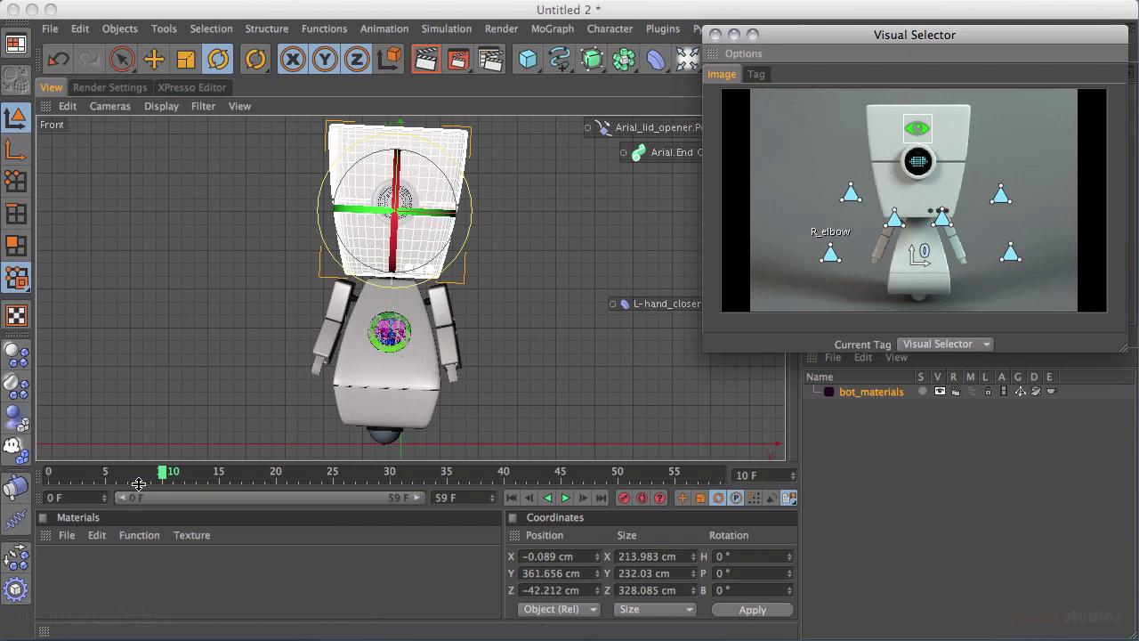
drag(162, 472, 47, 478)
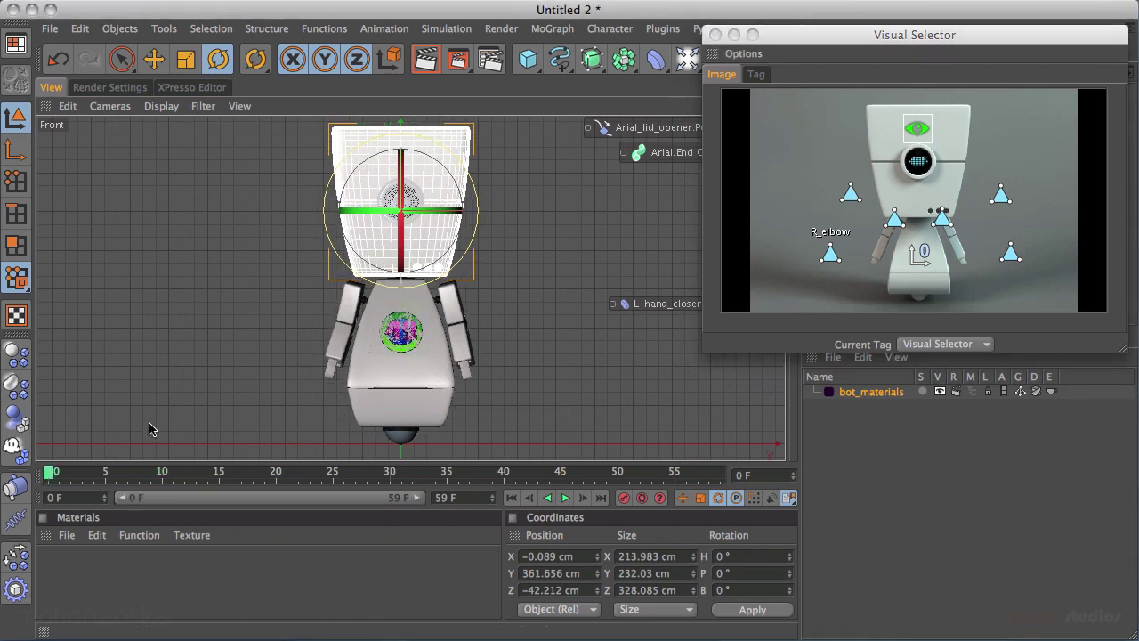
click(162, 471)
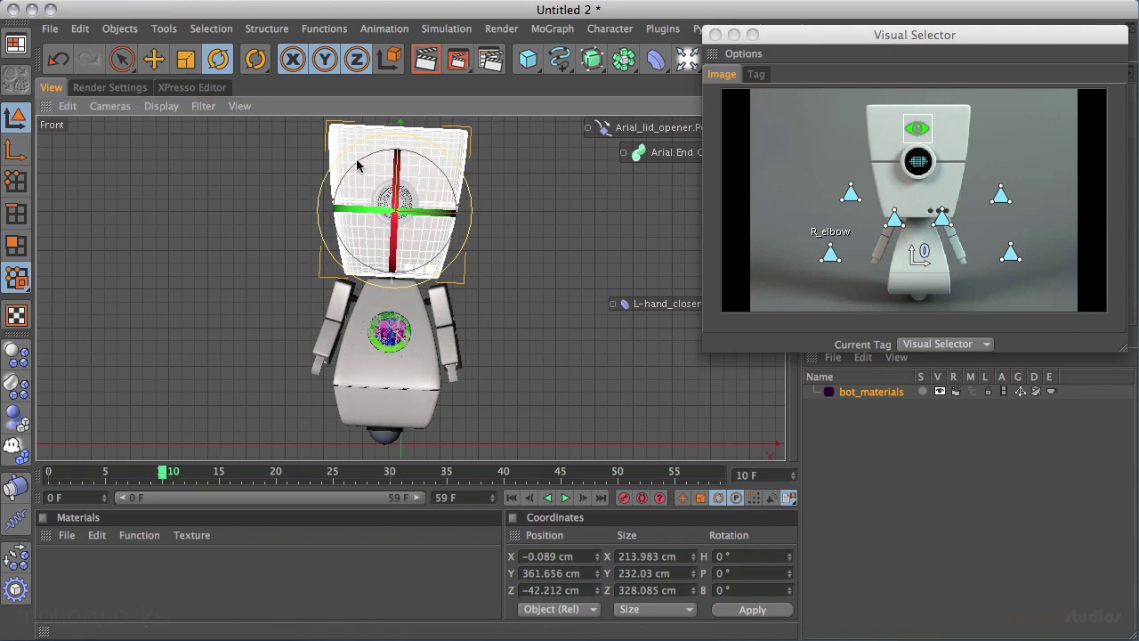
drag(372, 158, 373, 156)
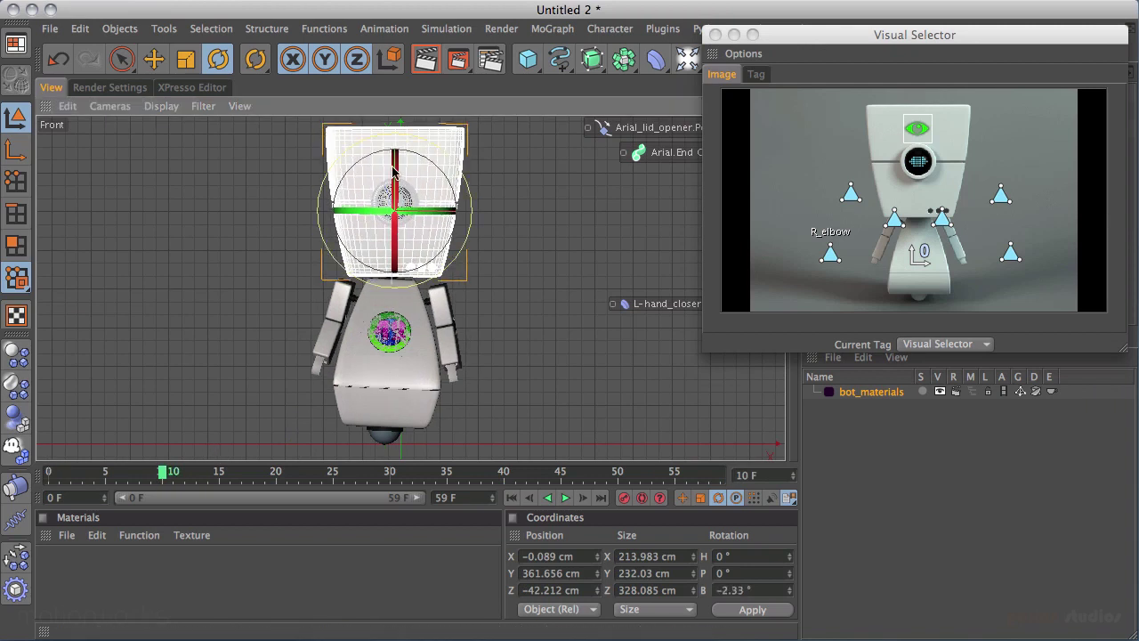
click(623, 498)
click(562, 473)
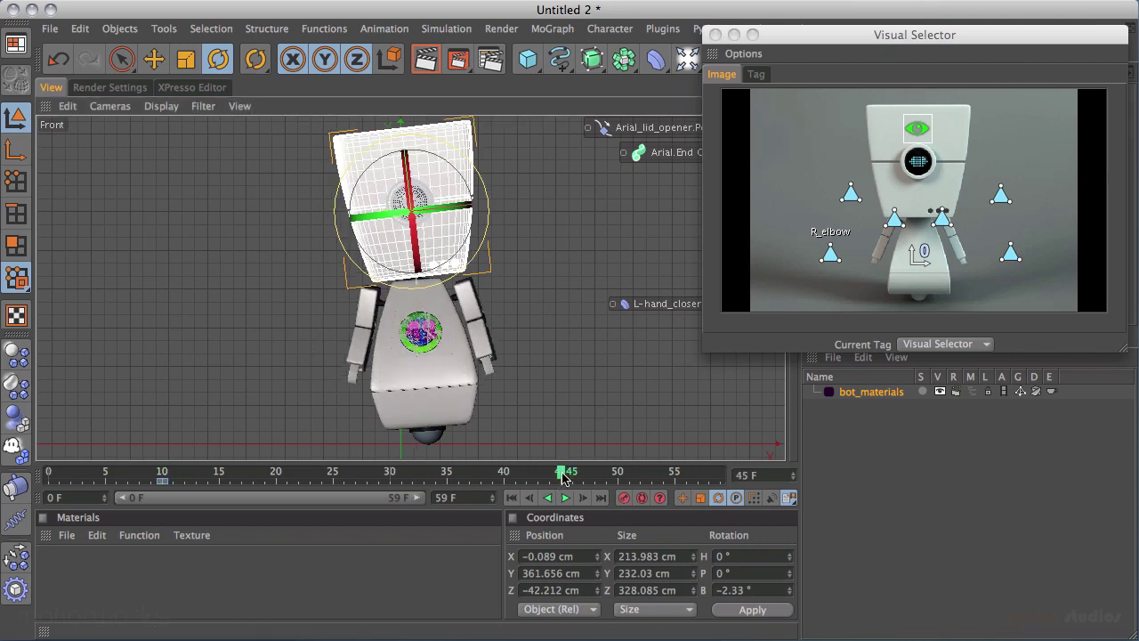
drag(471, 224, 476, 233)
click(628, 497)
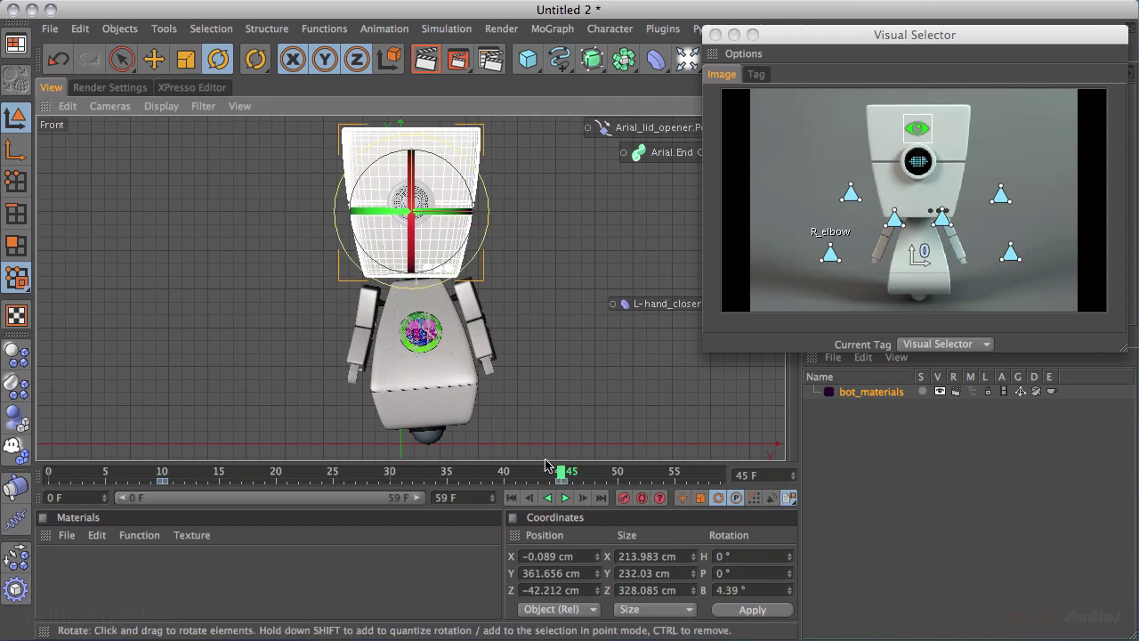
drag(562, 474, 269, 472)
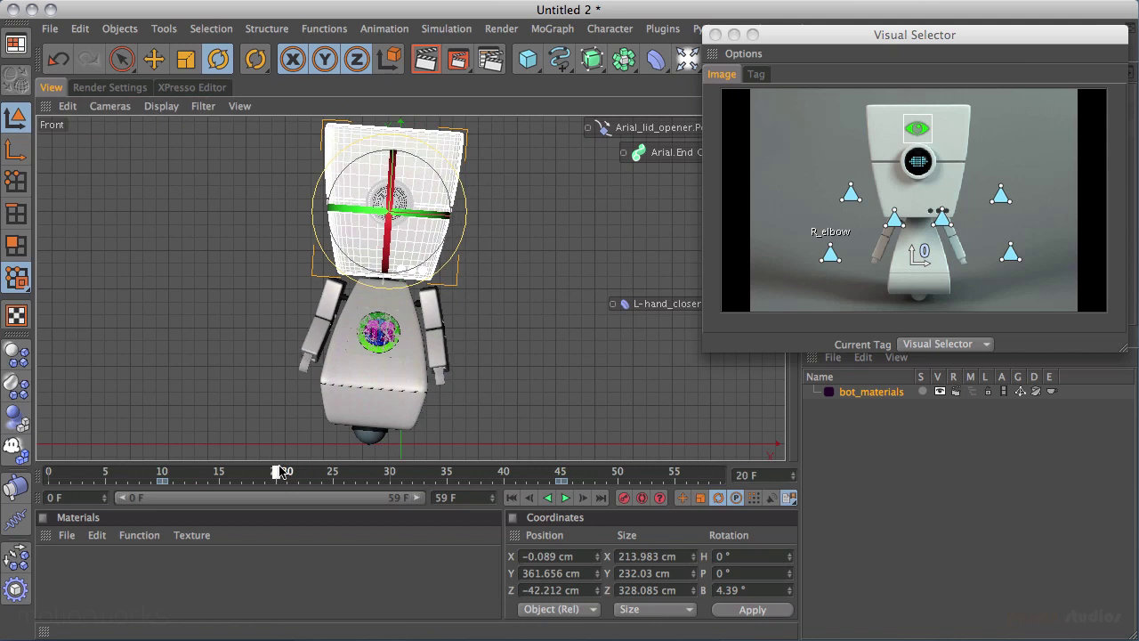
drag(351, 169, 351, 171)
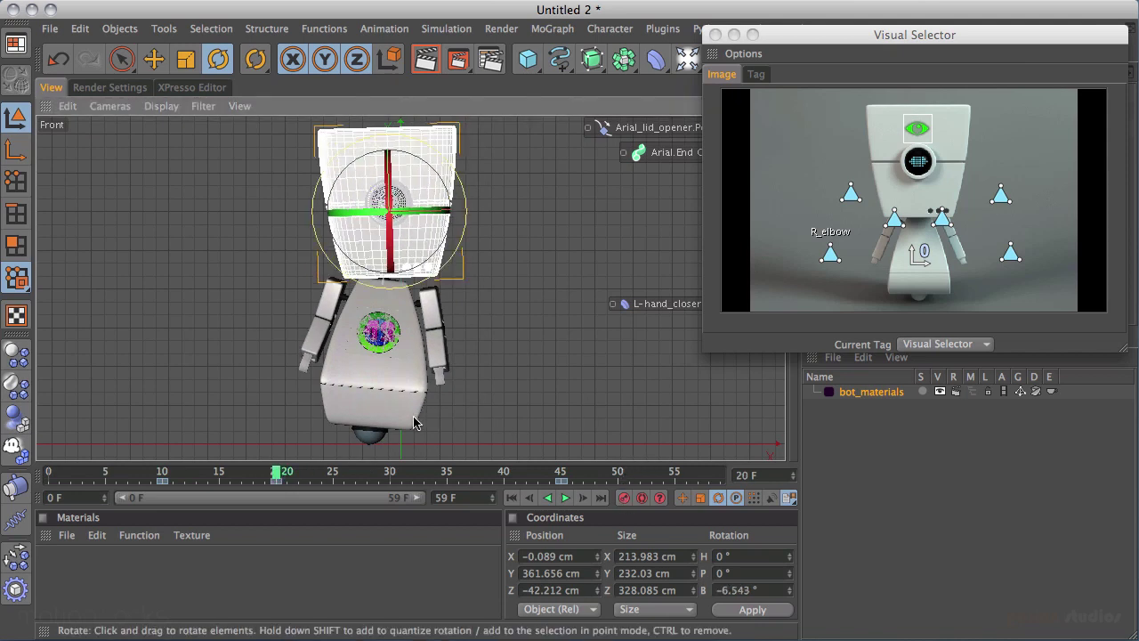
drag(281, 470, 448, 472)
drag(464, 195, 462, 190)
Set the head's bank to 0° and key it at frame 59, then zero it at frame 0.
click(720, 475)
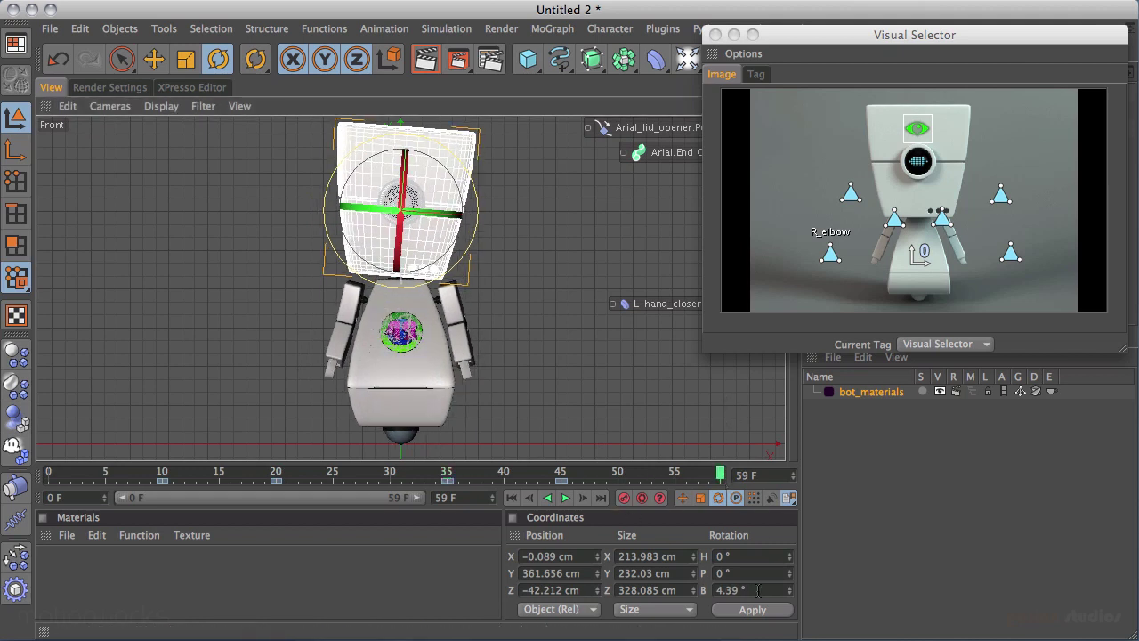
click(730, 590)
text(0)
key(Return)
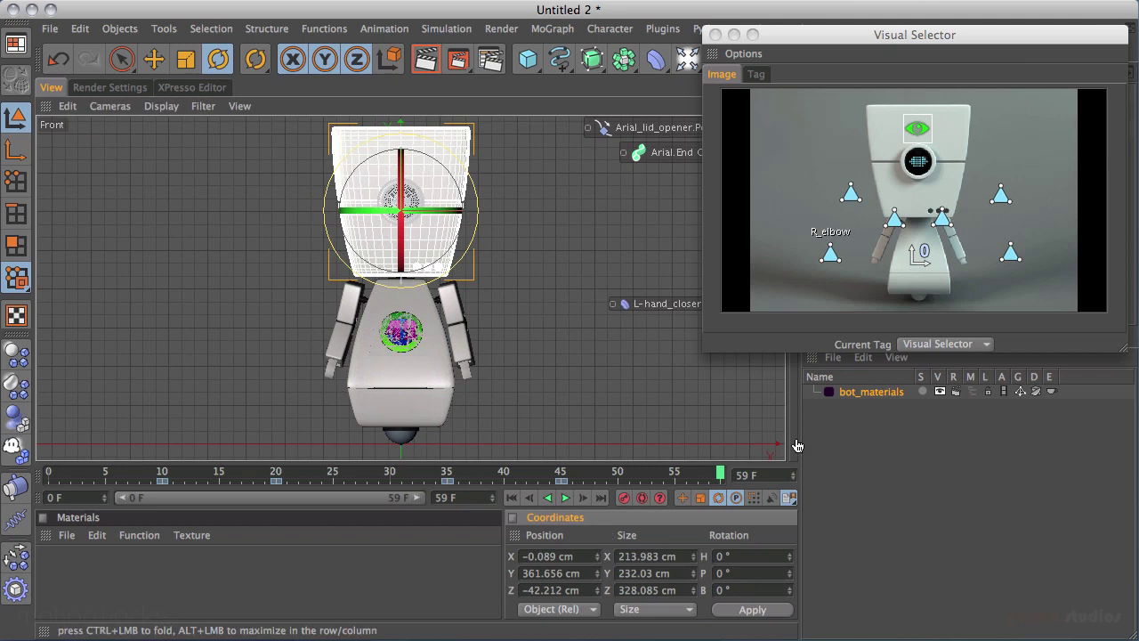
click(623, 498)
click(511, 497)
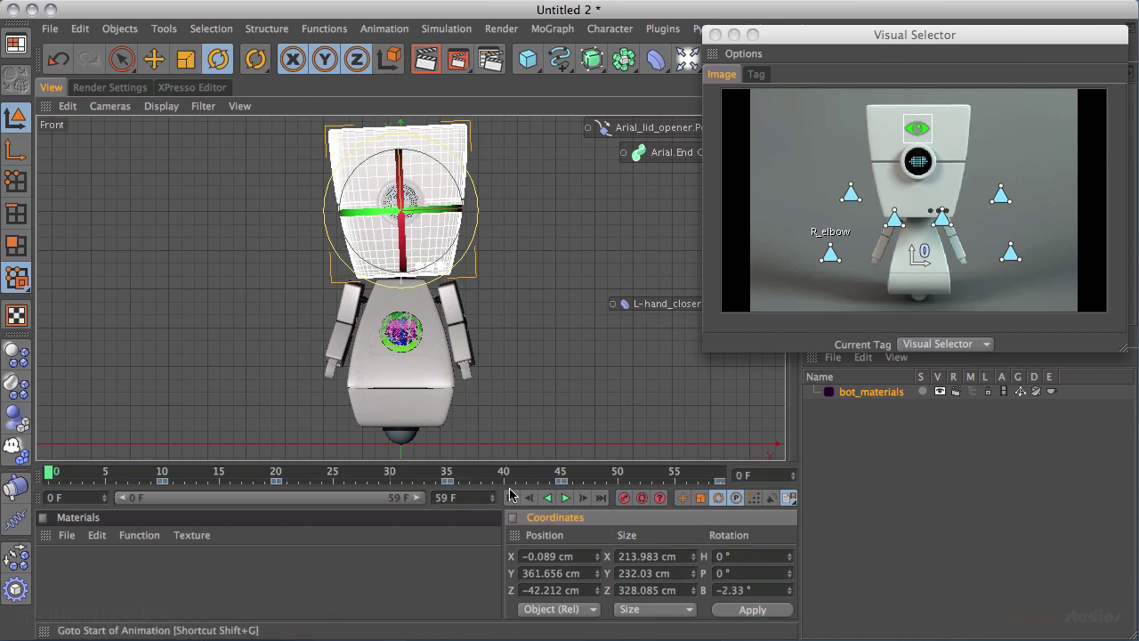
key(Tab)
text(0)
key(Return)
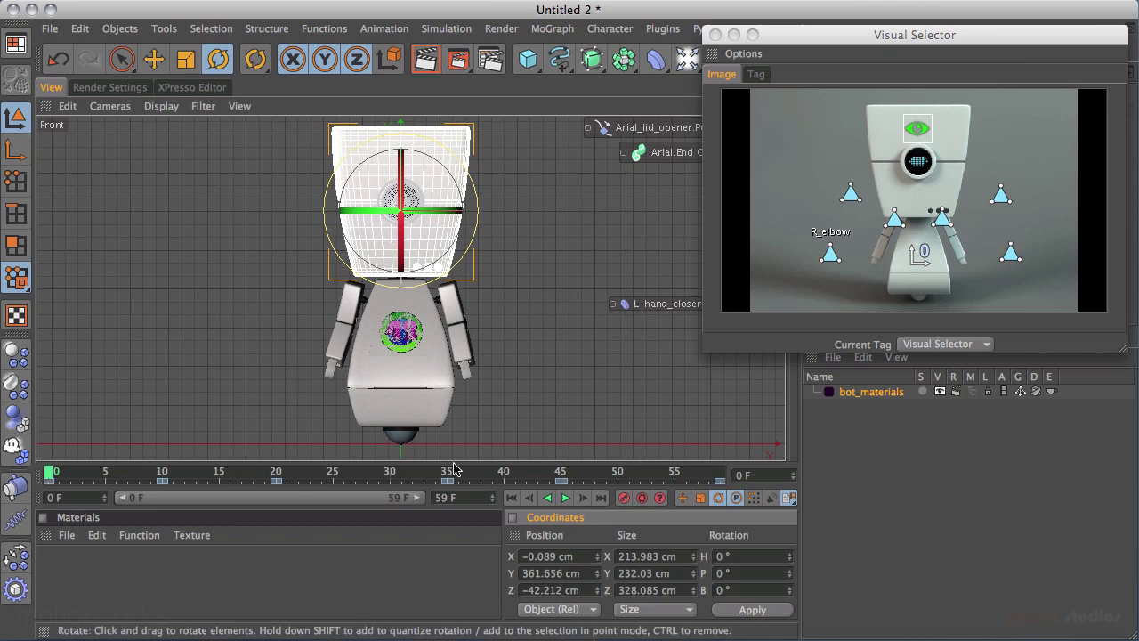
Switch to an enlarged Right view framed on the robot.
middle_click(539, 285)
middle_click(374, 358)
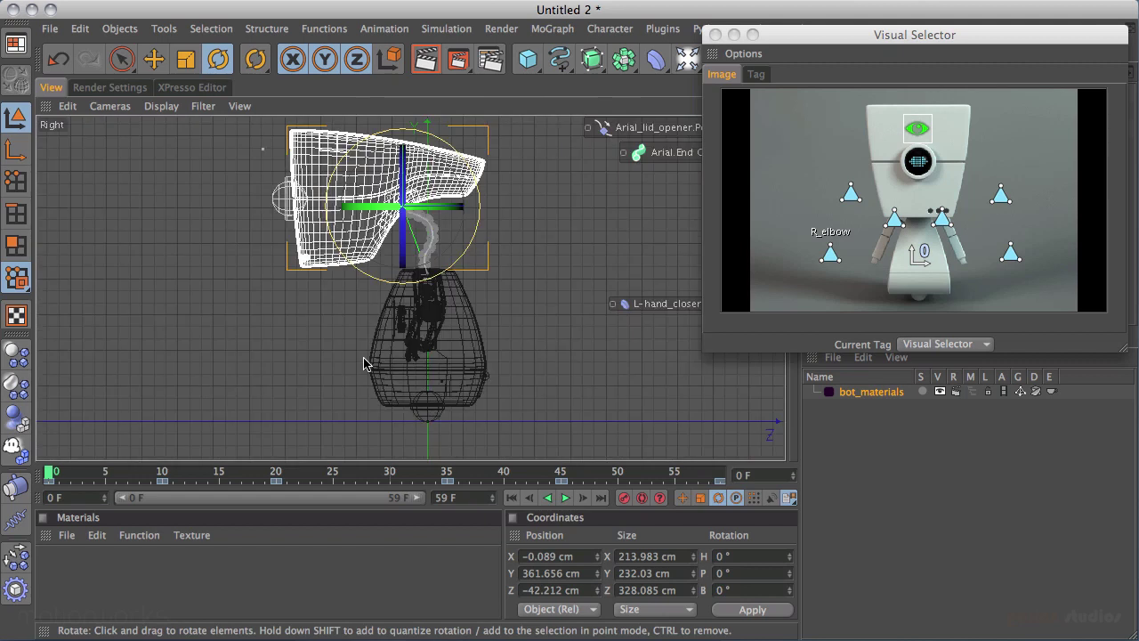
alt+middle_drag(334, 264, 358, 294)
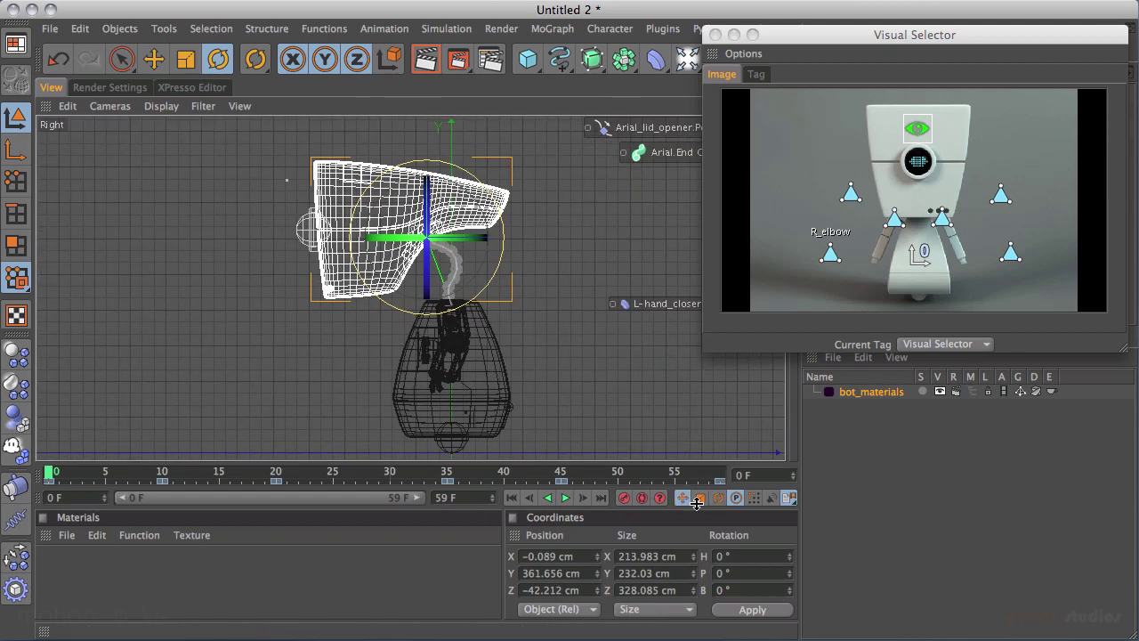
click(917, 129)
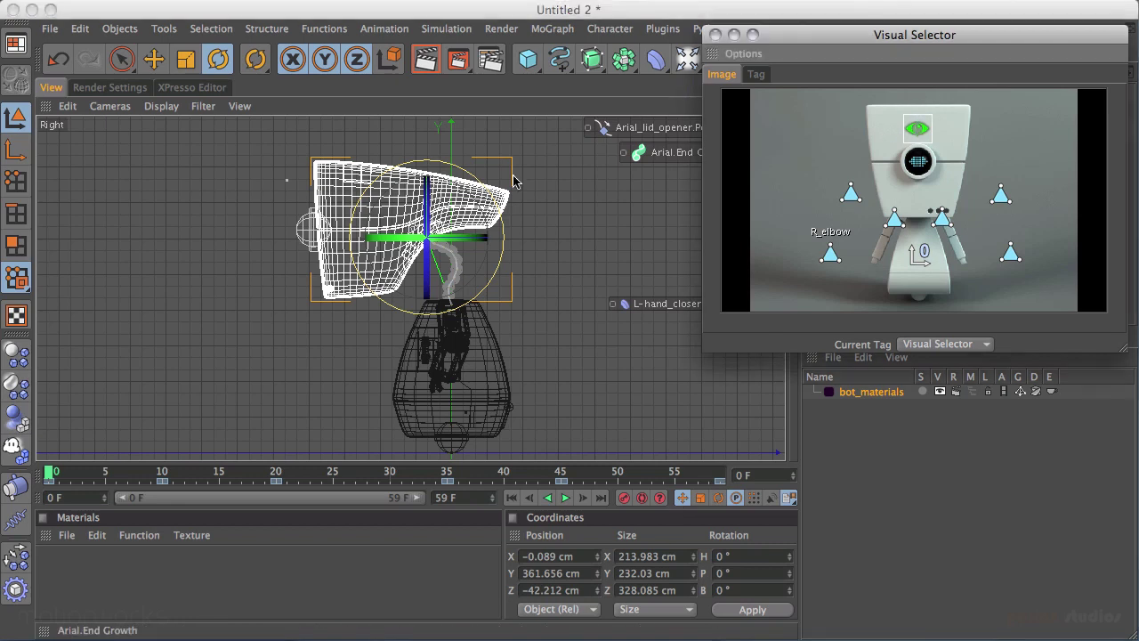
At frame 28, move the head lid to Y 351.188 cm, Z −33.238 cm and record a keyframe.
drag(49, 477, 370, 473)
key(e)
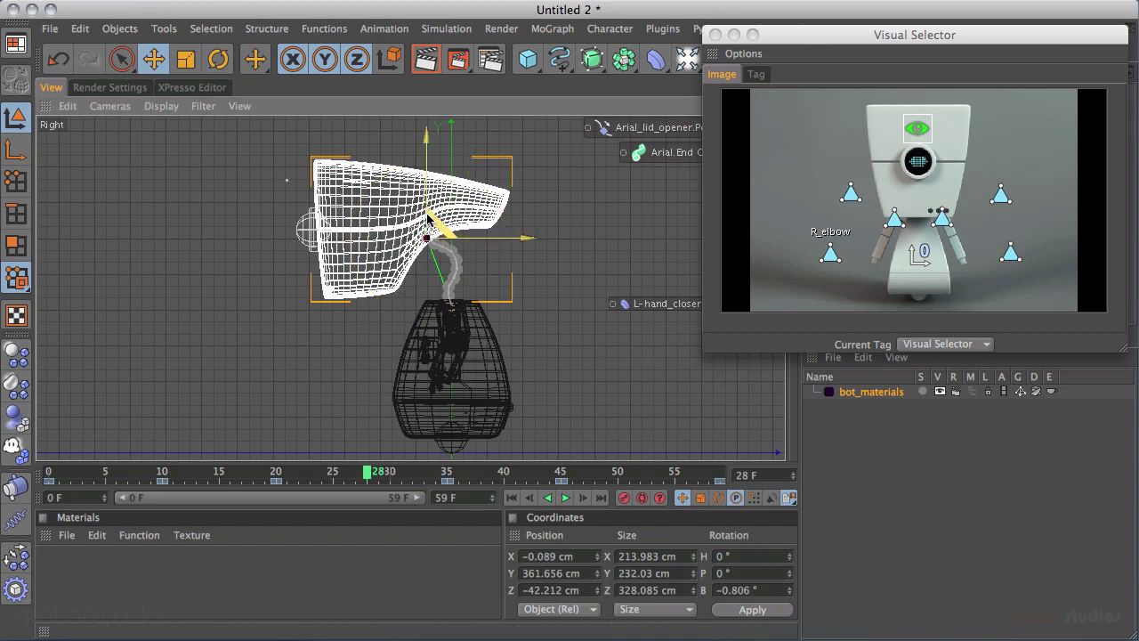
drag(442, 230, 449, 237)
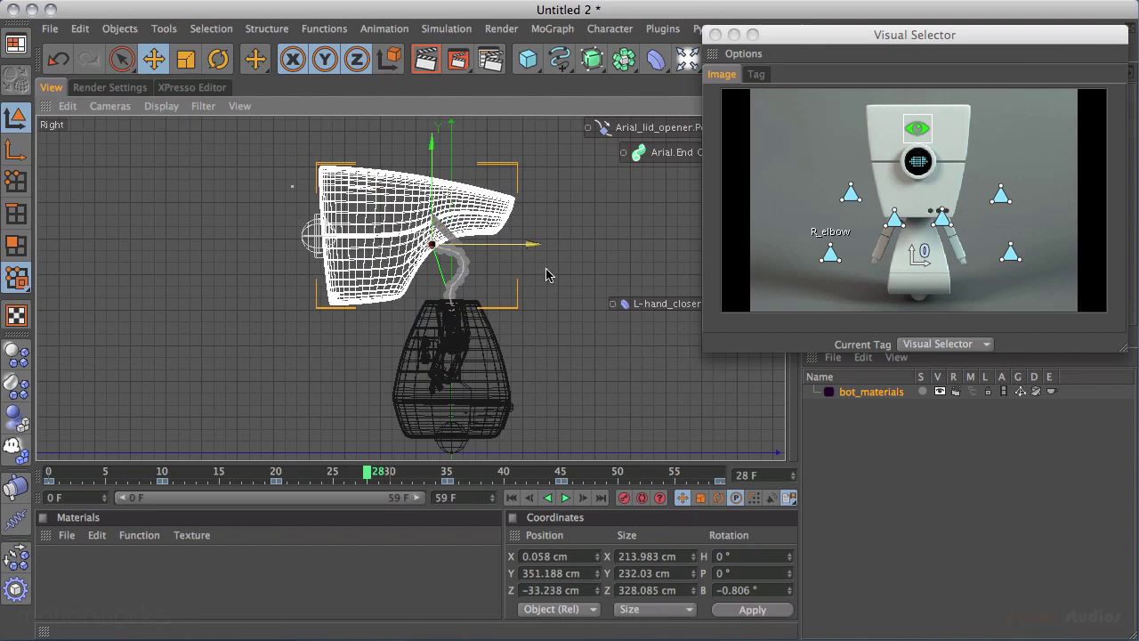
click(624, 498)
drag(368, 474, 49, 472)
key(F5)
key(F1)
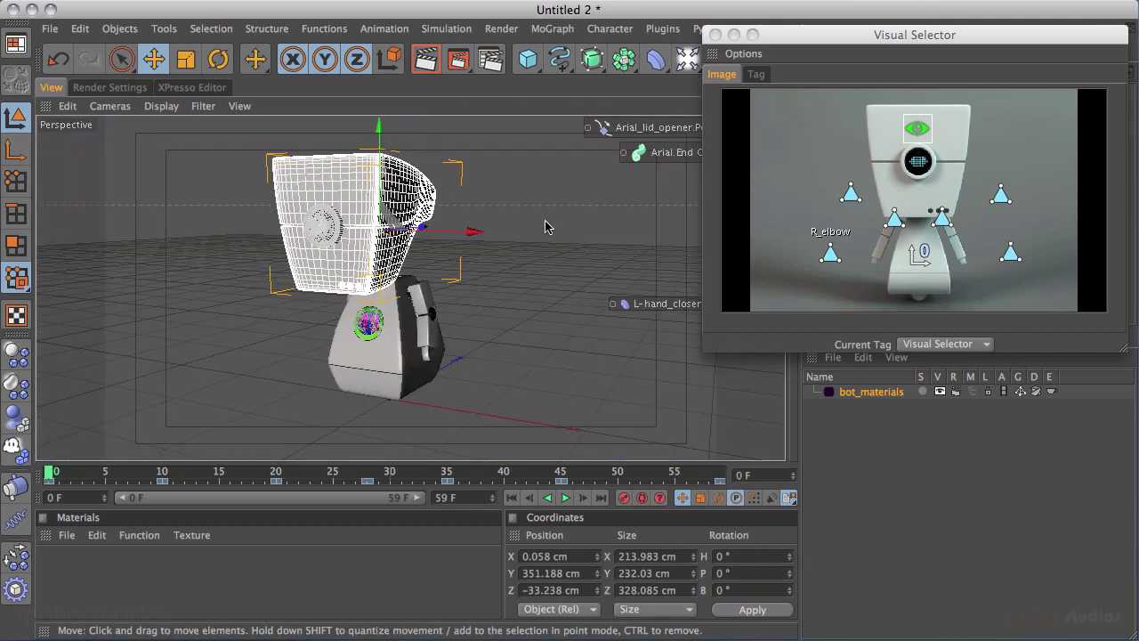
click(515, 295)
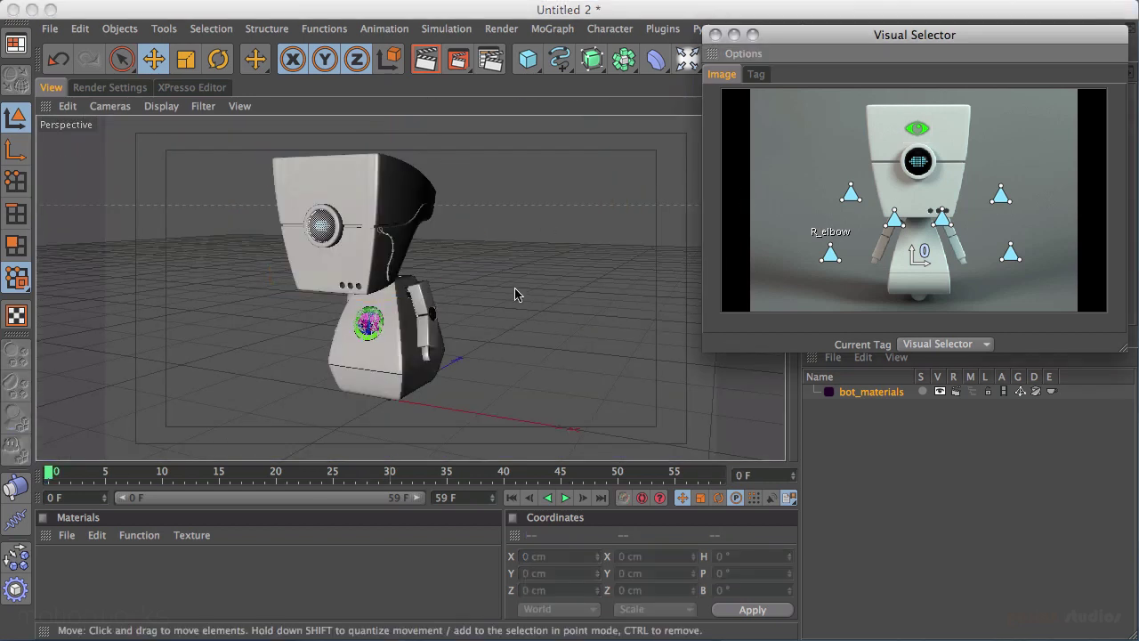
click(567, 504)
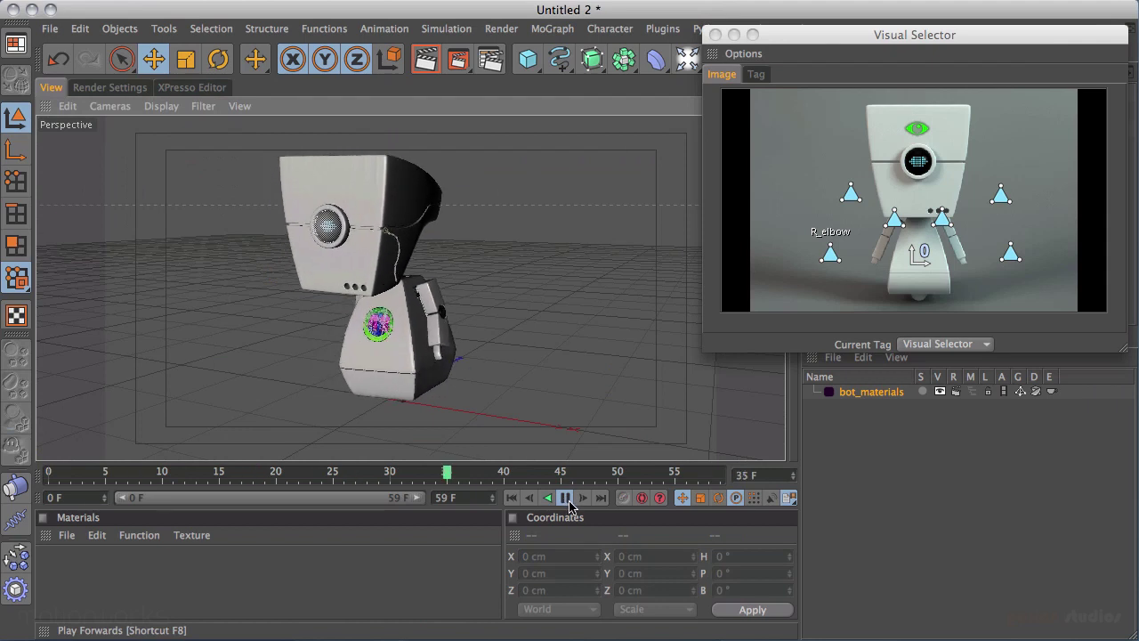
click(565, 497)
click(510, 497)
alt+drag(478, 266, 541, 330)
click(566, 498)
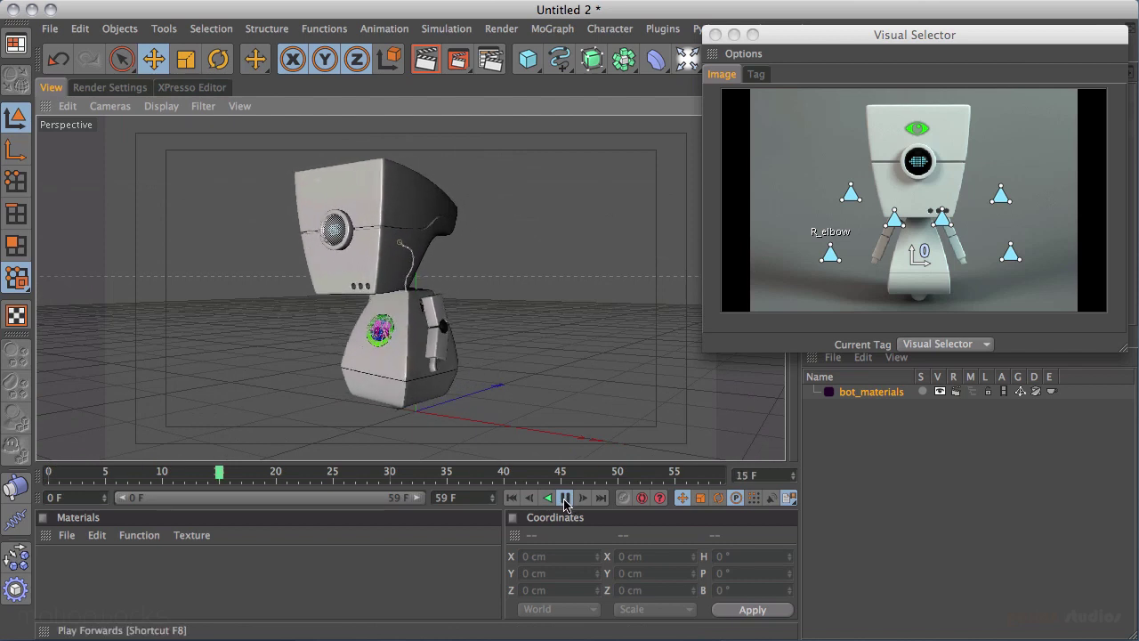
click(347, 476)
key(shift+f)
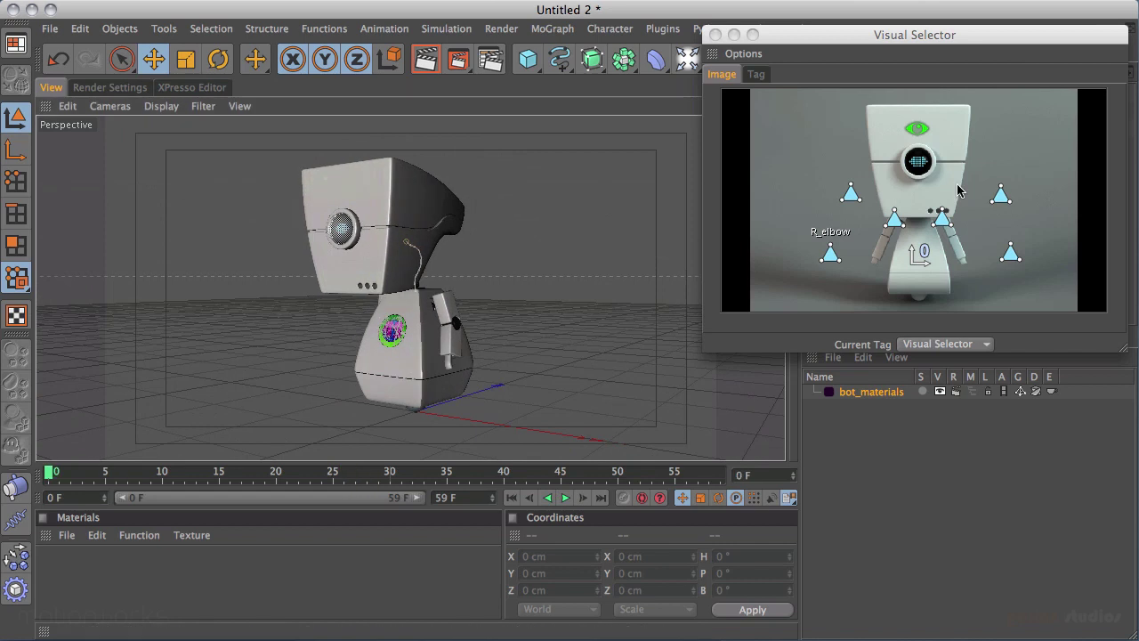
Check the hand and right elbow poses across frames 0–59, ending at frame 5 with the hand selected.
click(943, 219)
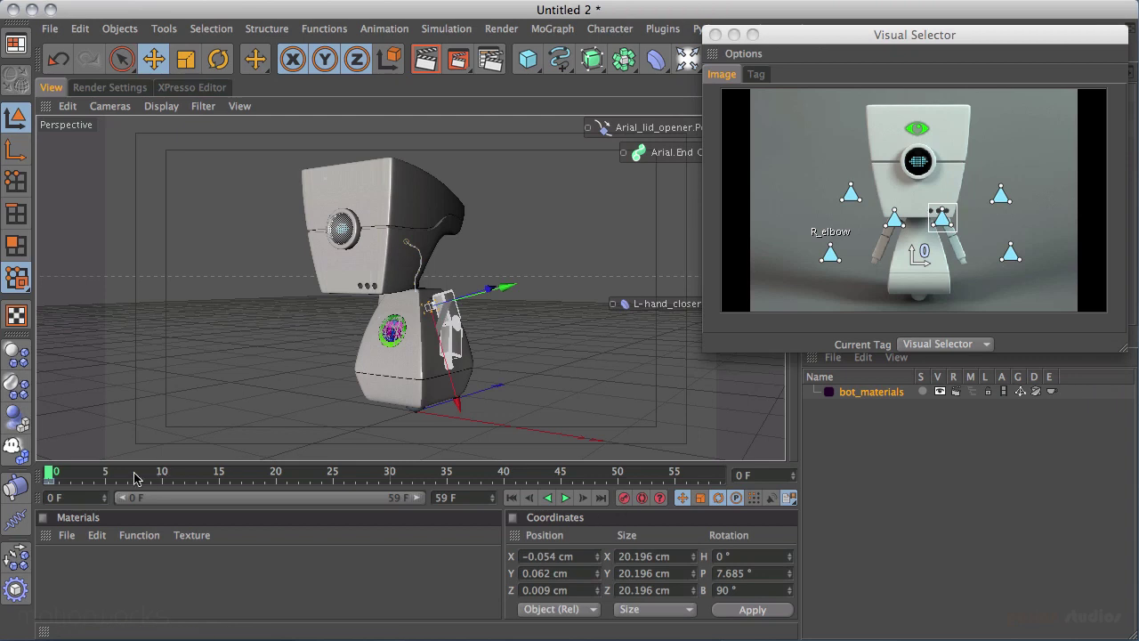
click(107, 474)
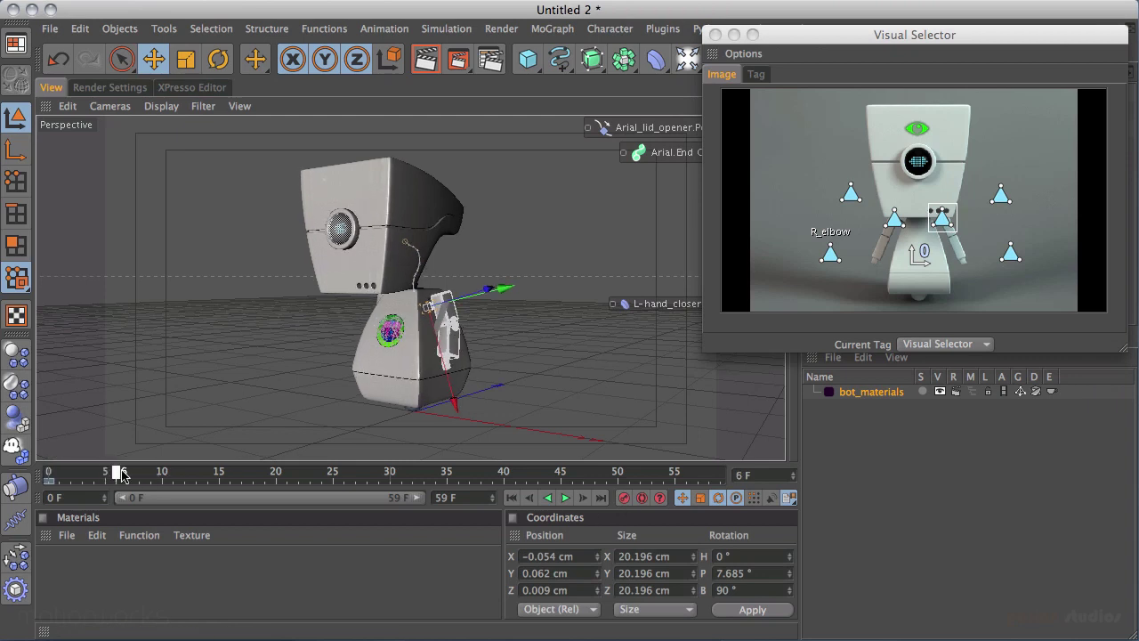
drag(153, 475, 118, 471)
drag(692, 478, 725, 477)
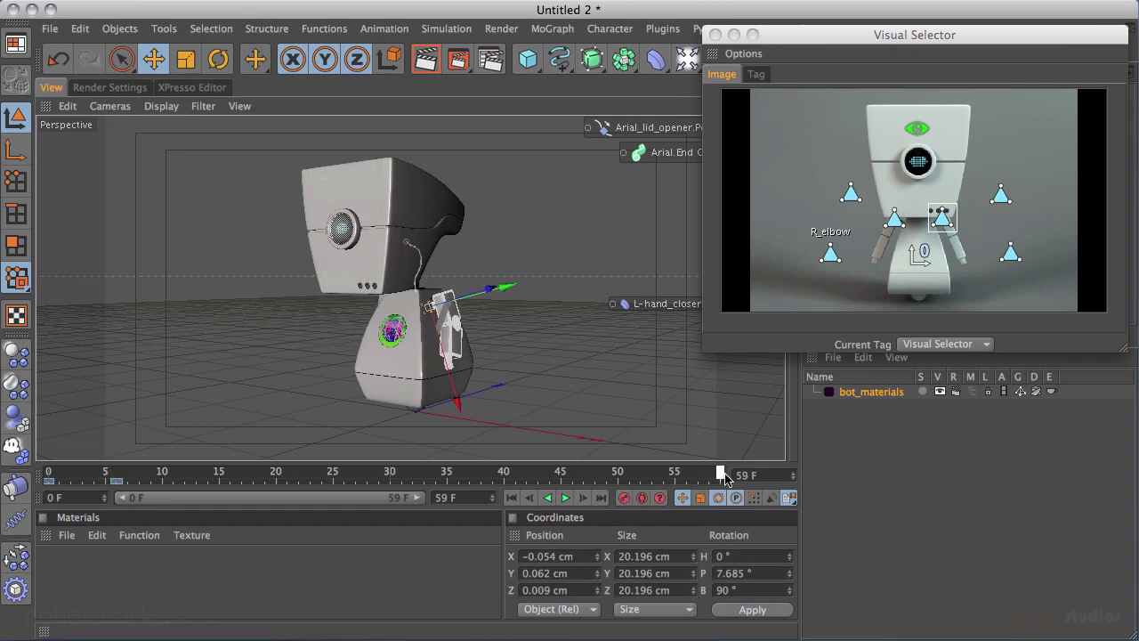
click(664, 474)
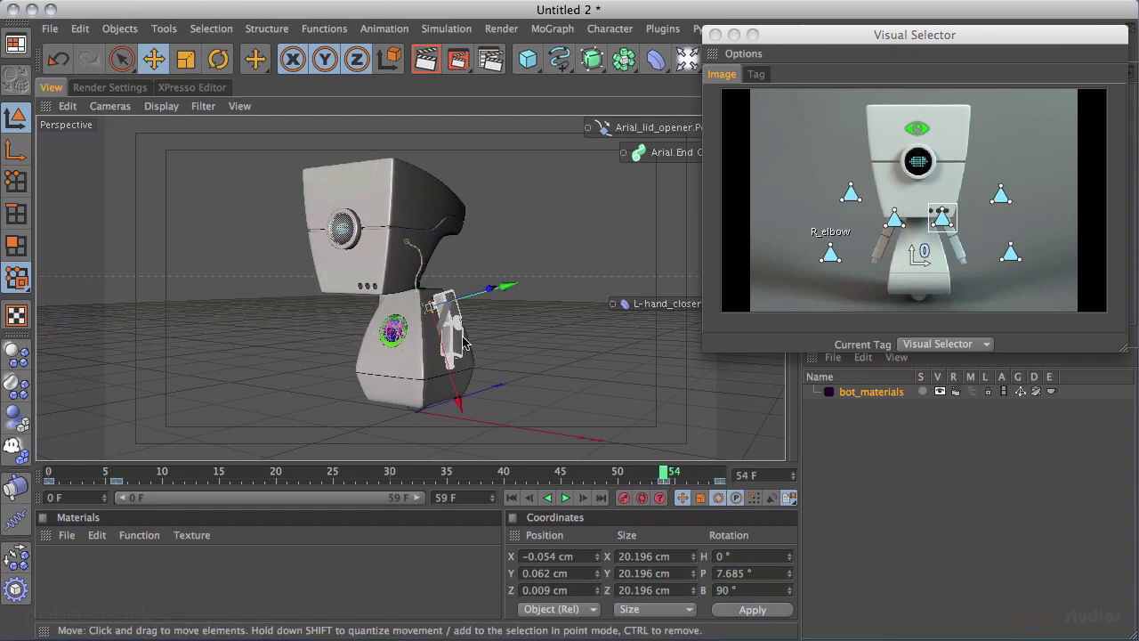
click(894, 219)
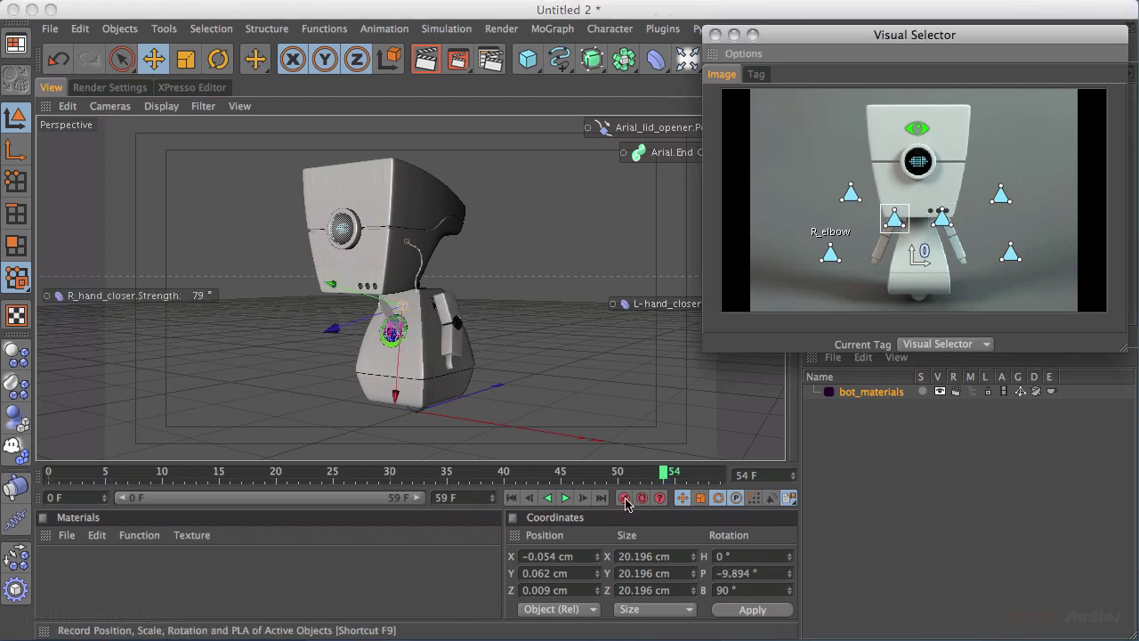
drag(672, 484, 719, 481)
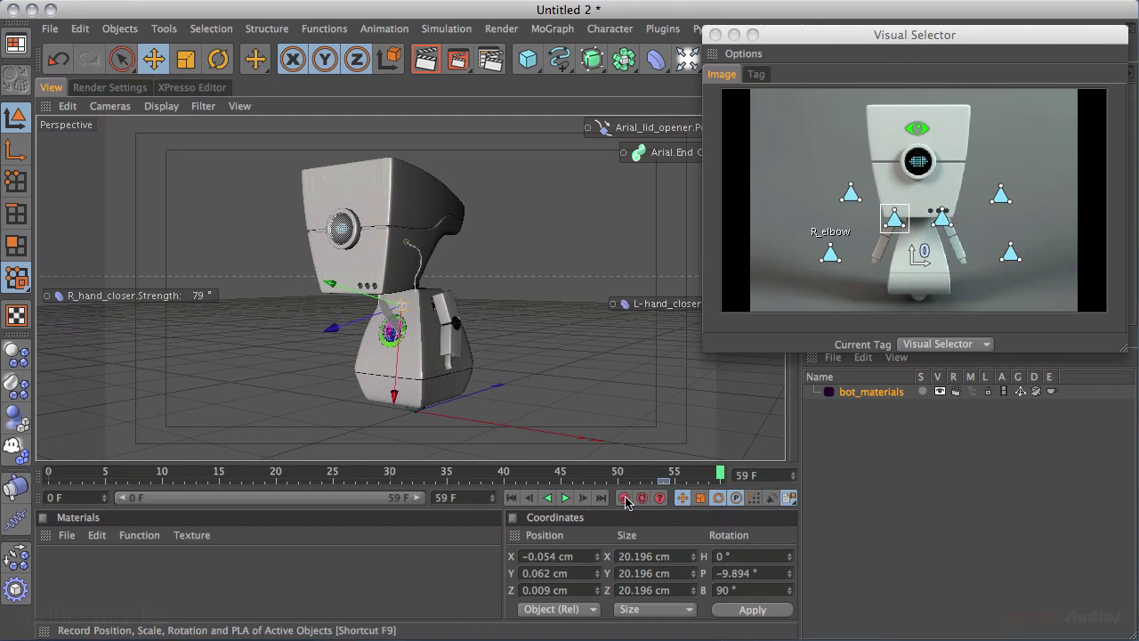
click(49, 475)
click(107, 474)
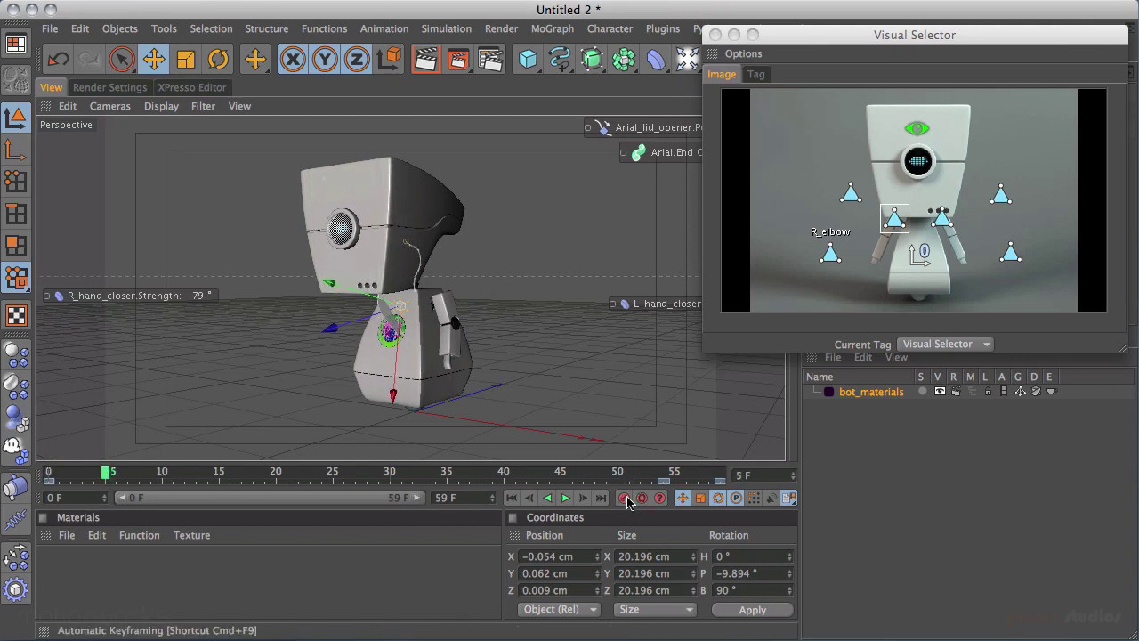
click(942, 220)
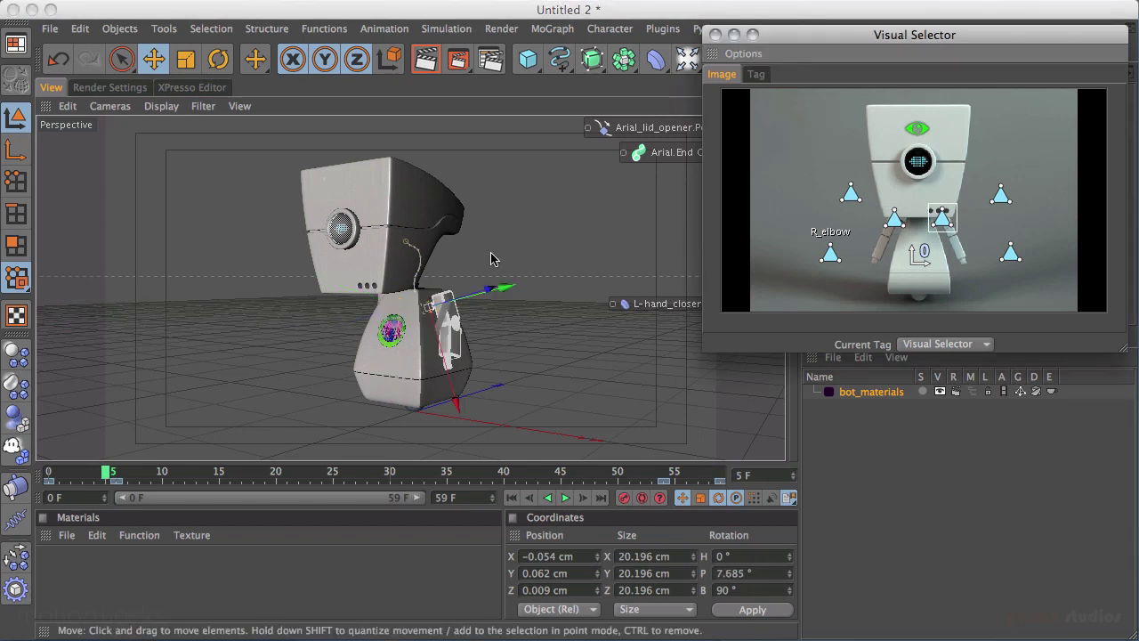
Rotate the elbow's bank to 80.862° at frame 21 and 78.346° at frame 41.
drag(108, 472, 288, 476)
key(r)
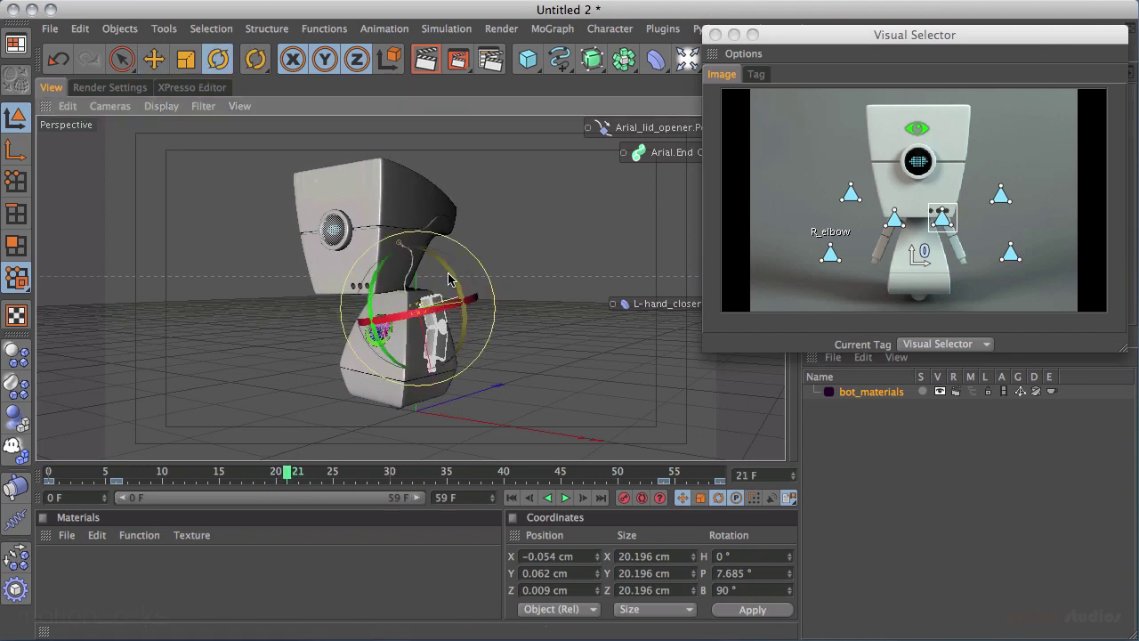
drag(449, 277, 518, 348)
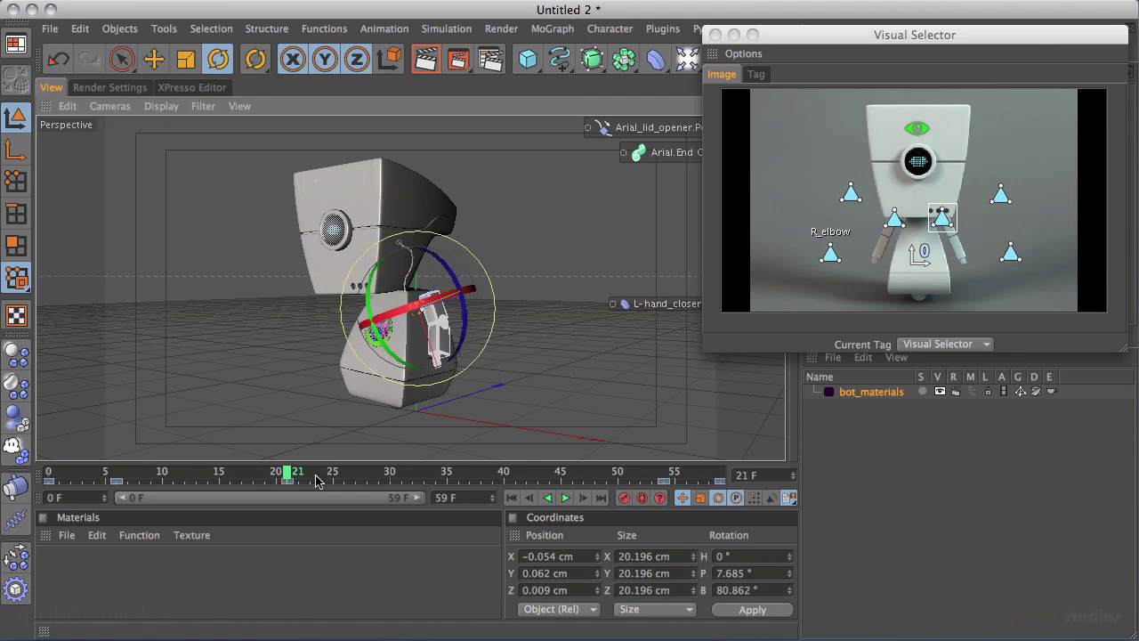
drag(295, 474, 513, 479)
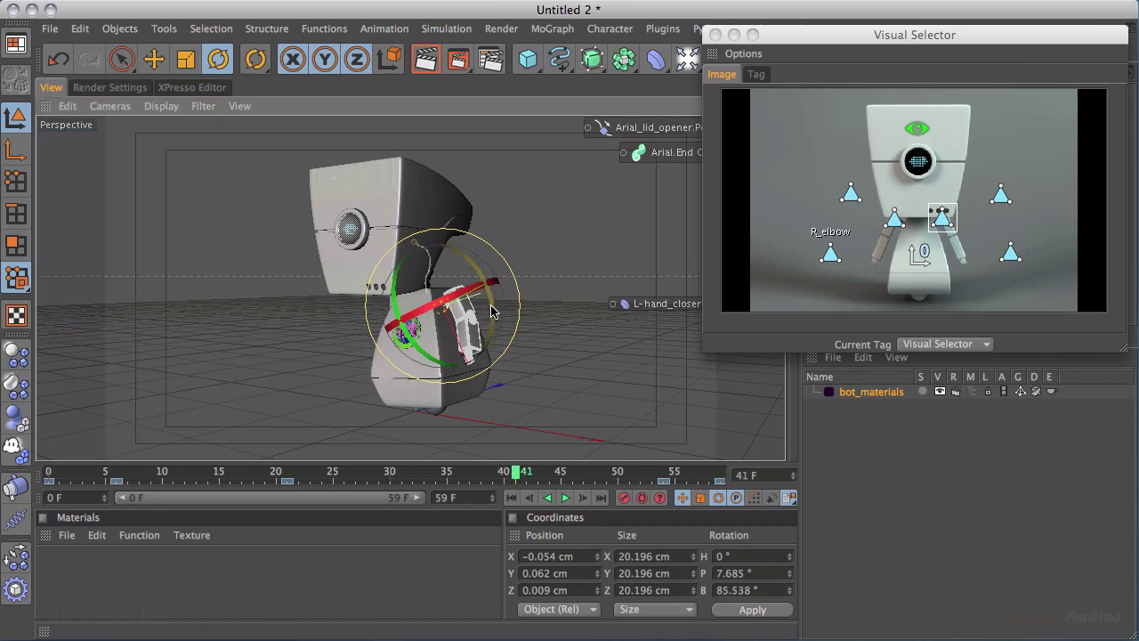
mouse_move(495, 313)
mouse_down()
mouse_move(493, 302)
mouse_move(509, 323)
mouse_up()
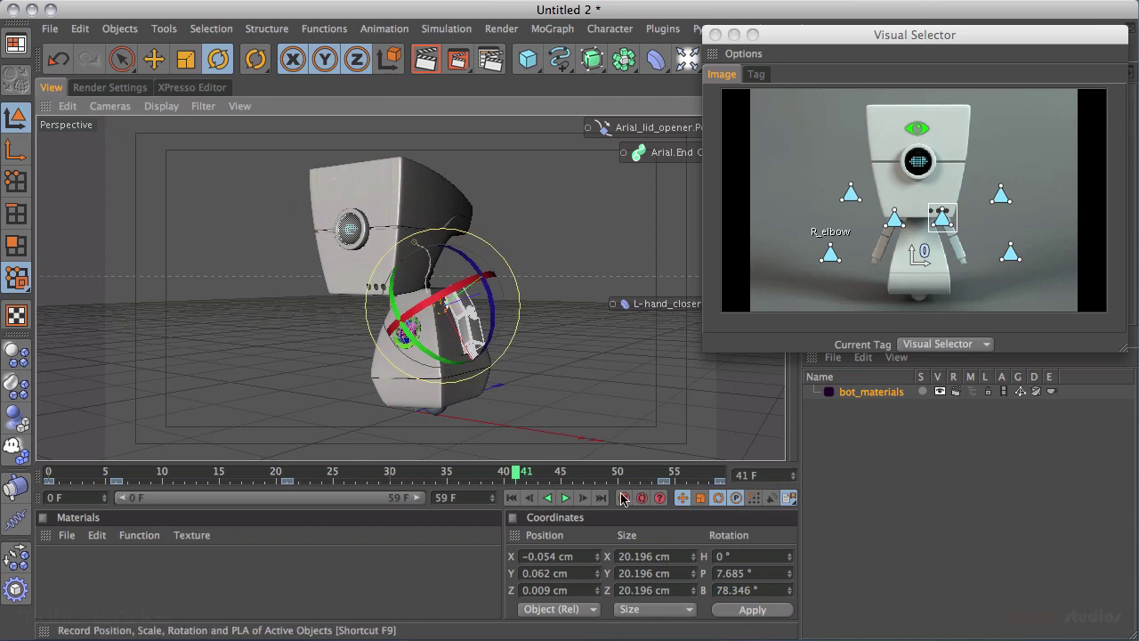
Select the right elbow, rotate it a few degrees at frame 21 and record a key.
click(895, 223)
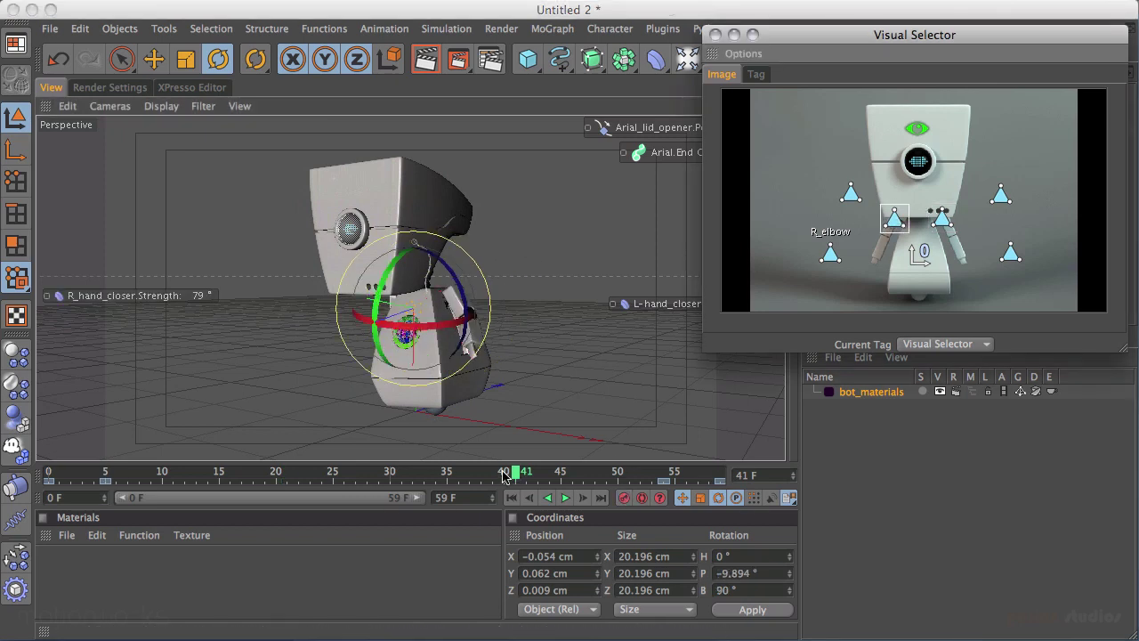
alt+drag(547, 332, 207, 323)
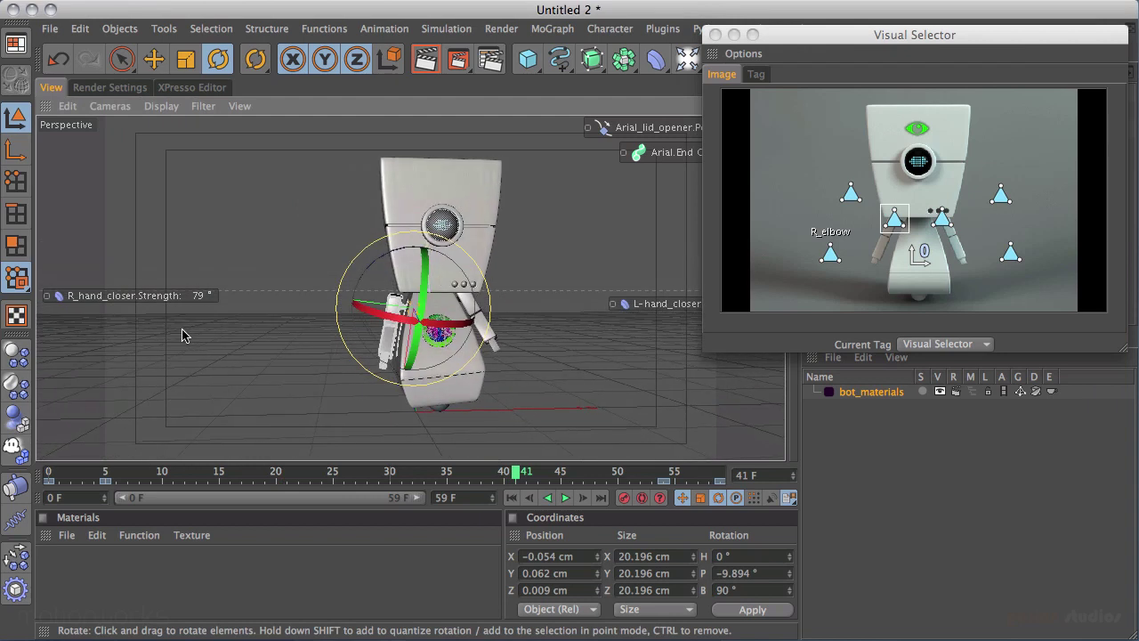
drag(513, 472, 466, 449)
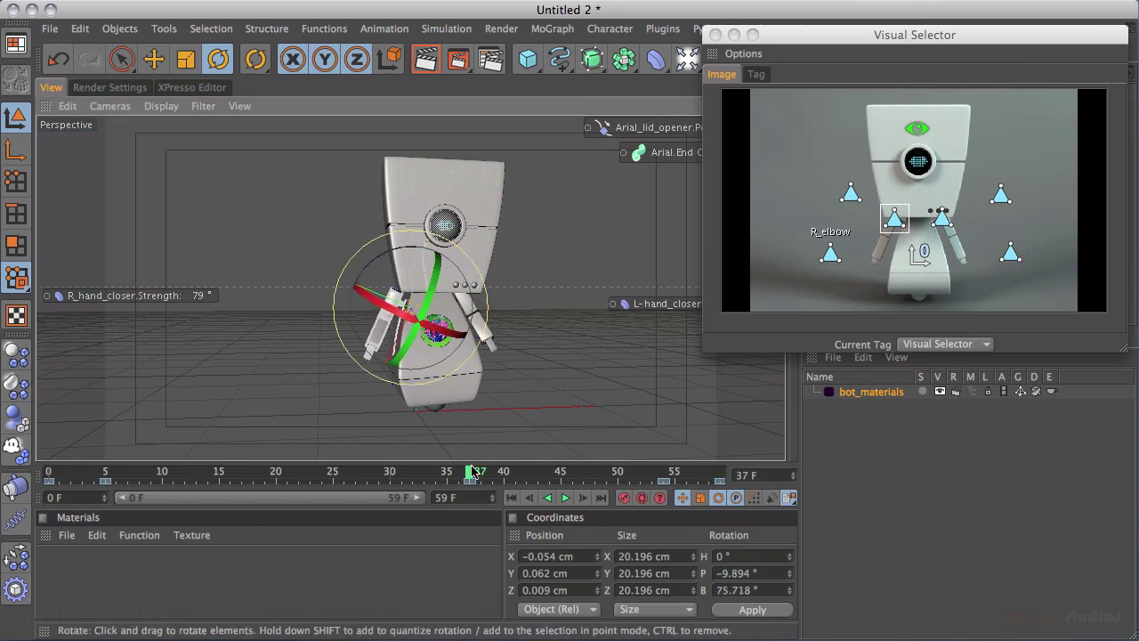
drag(469, 476, 287, 477)
drag(351, 258, 344, 253)
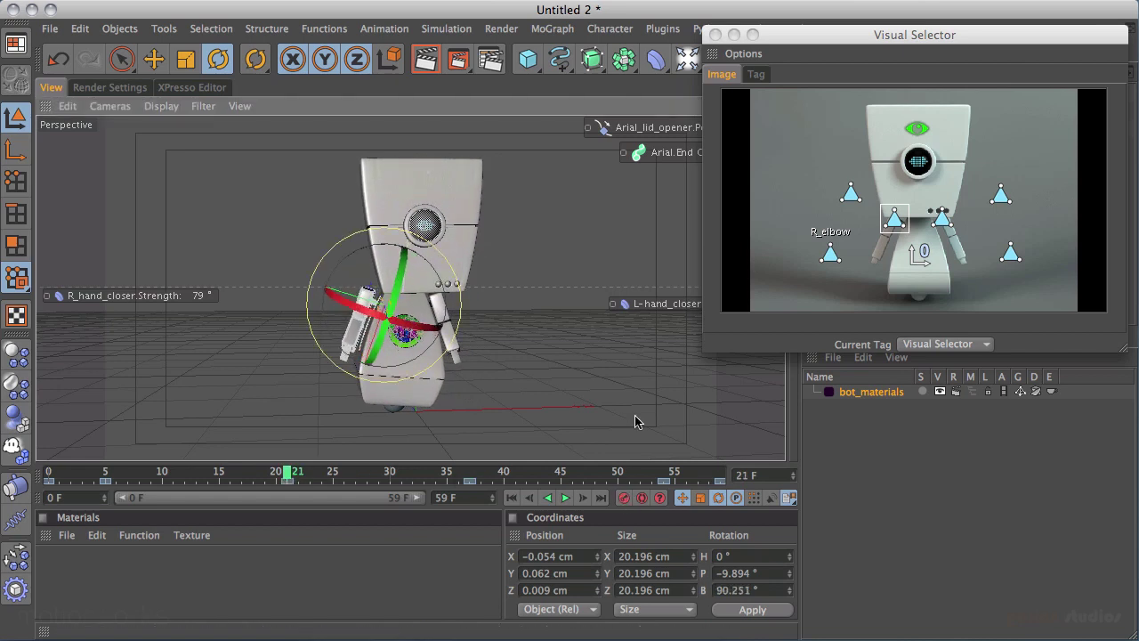
alt+drag(483, 313, 431, 322)
click(625, 501)
Rotate and key the elbow at frame 39, then pose it at frame 37 to bank 74.237°.
drag(286, 474, 494, 473)
drag(446, 326, 440, 354)
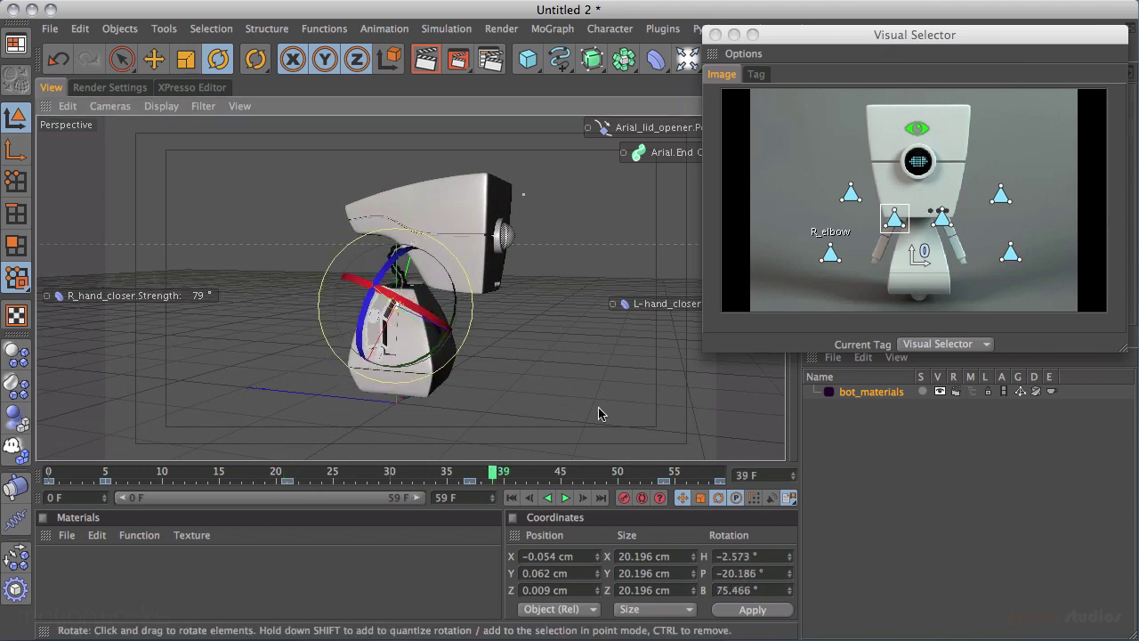
click(626, 501)
drag(495, 474, 470, 476)
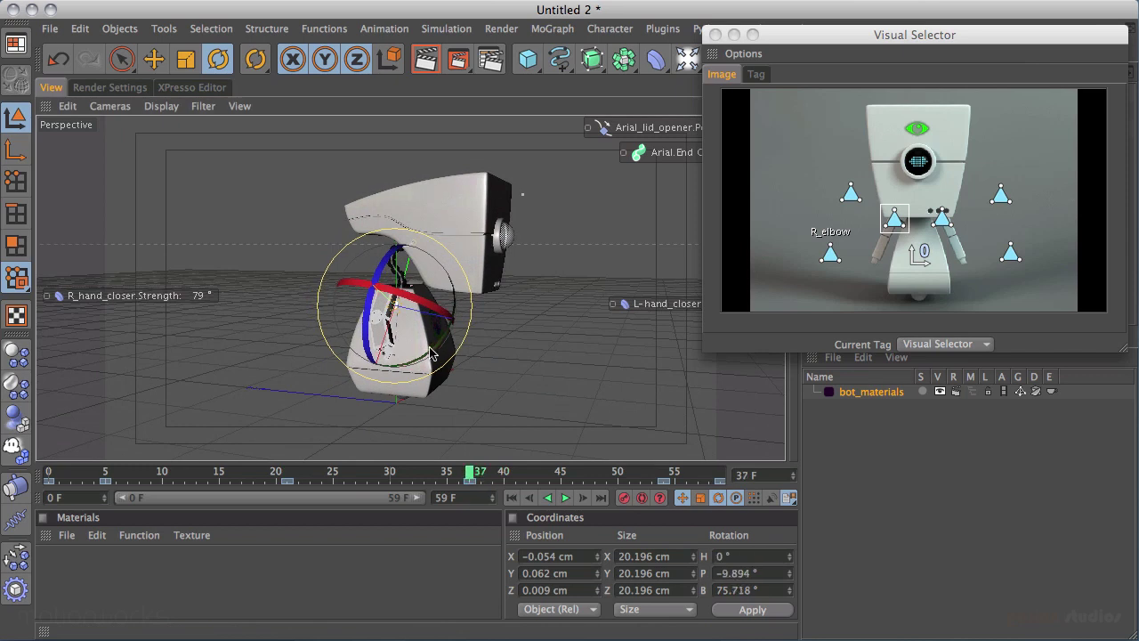
drag(438, 334, 427, 357)
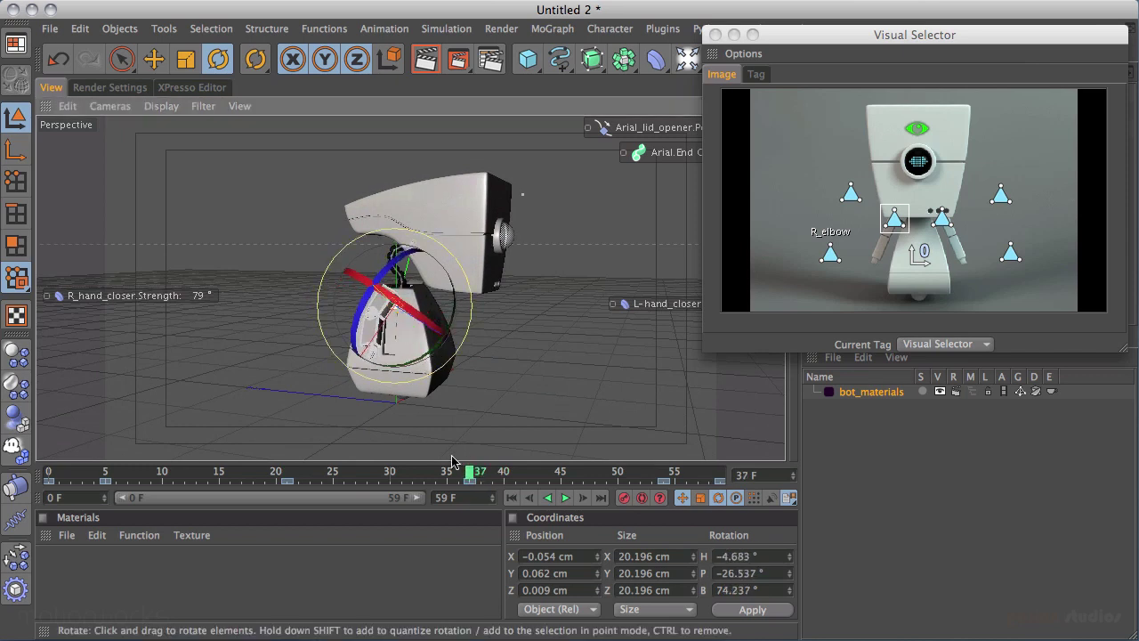
alt+drag(494, 336, 629, 279)
Select the neighbouring arm part, rotate it at frame 41 to H 4.807°, B 75.041°, and review.
click(941, 218)
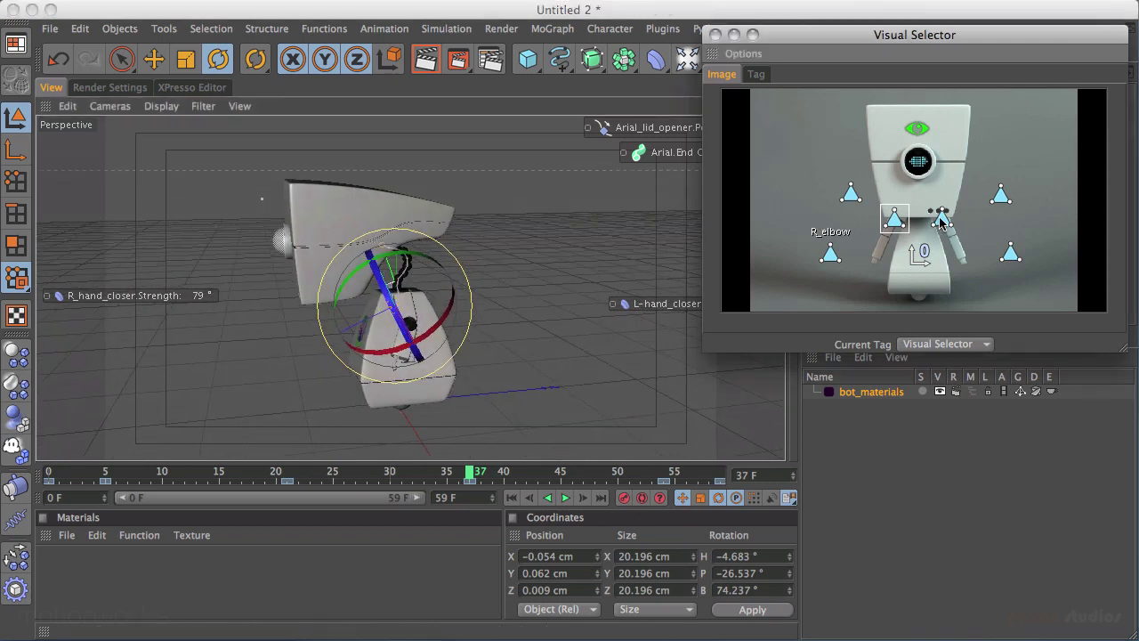
drag(465, 462, 509, 472)
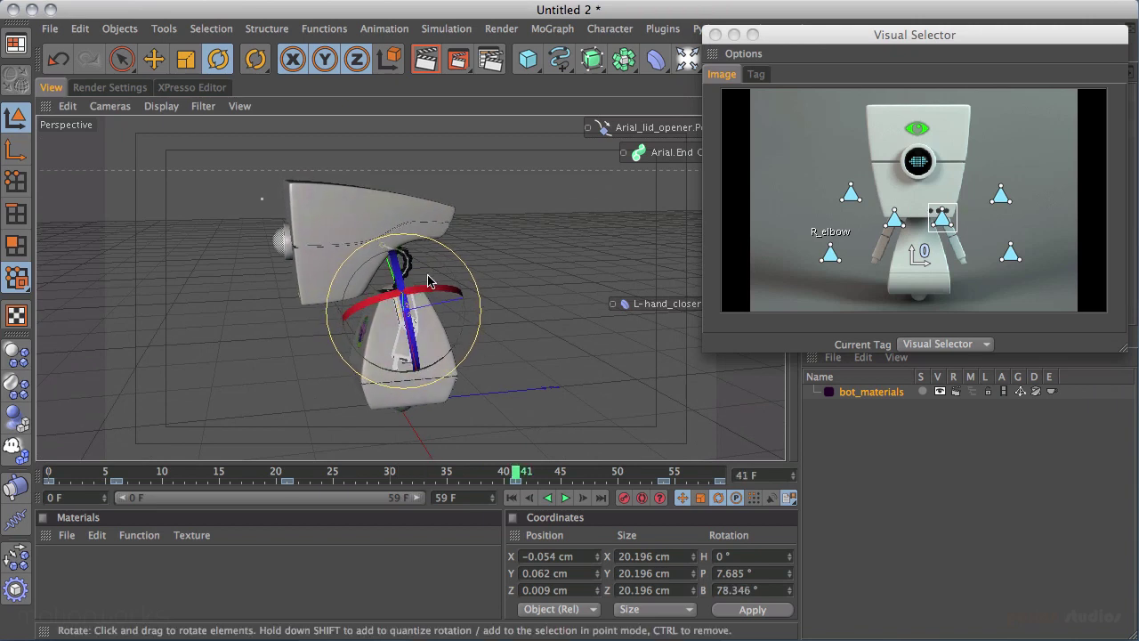
drag(428, 279, 437, 272)
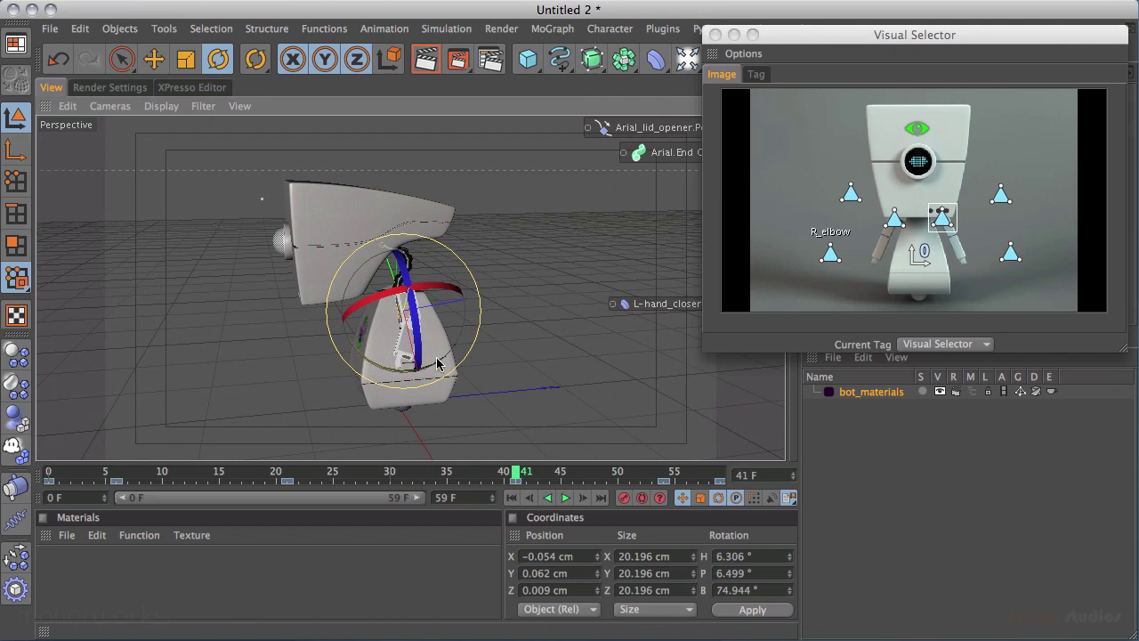
drag(436, 363, 435, 358)
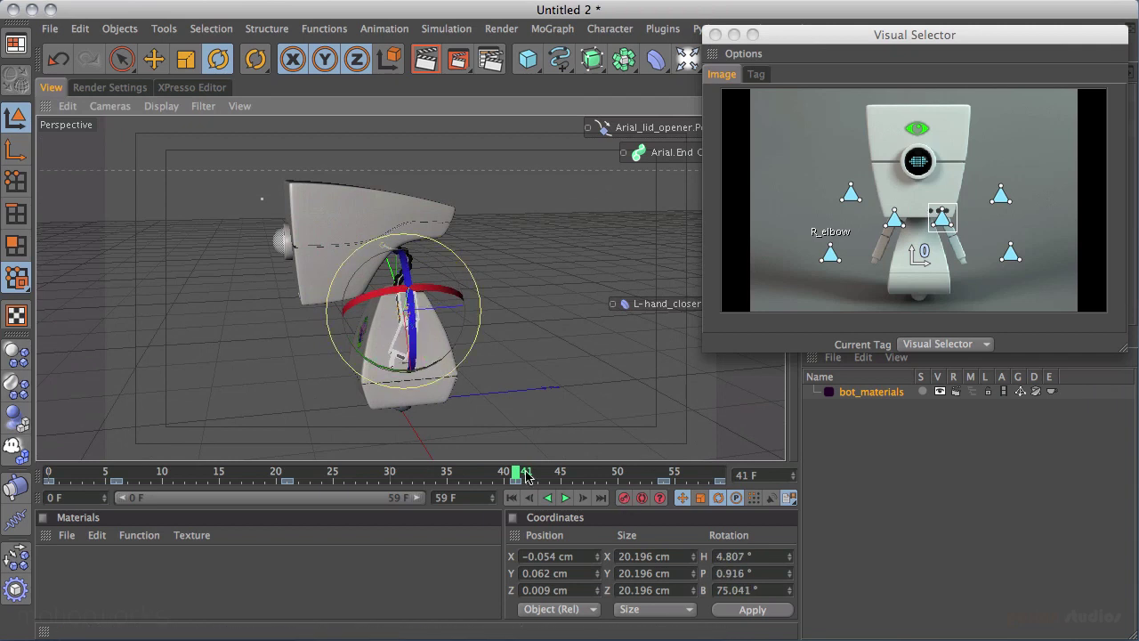
drag(525, 478, 629, 450)
Deselect the robot, play the walk from frame 0, stop at frame 8, and orbit to a side view.
click(813, 293)
mouse_move(480, 241)
mouse_down()
mouse_move(255, 265)
mouse_move(480, 257)
mouse_up()
click(512, 498)
alt+drag(498, 374, 480, 355)
click(564, 498)
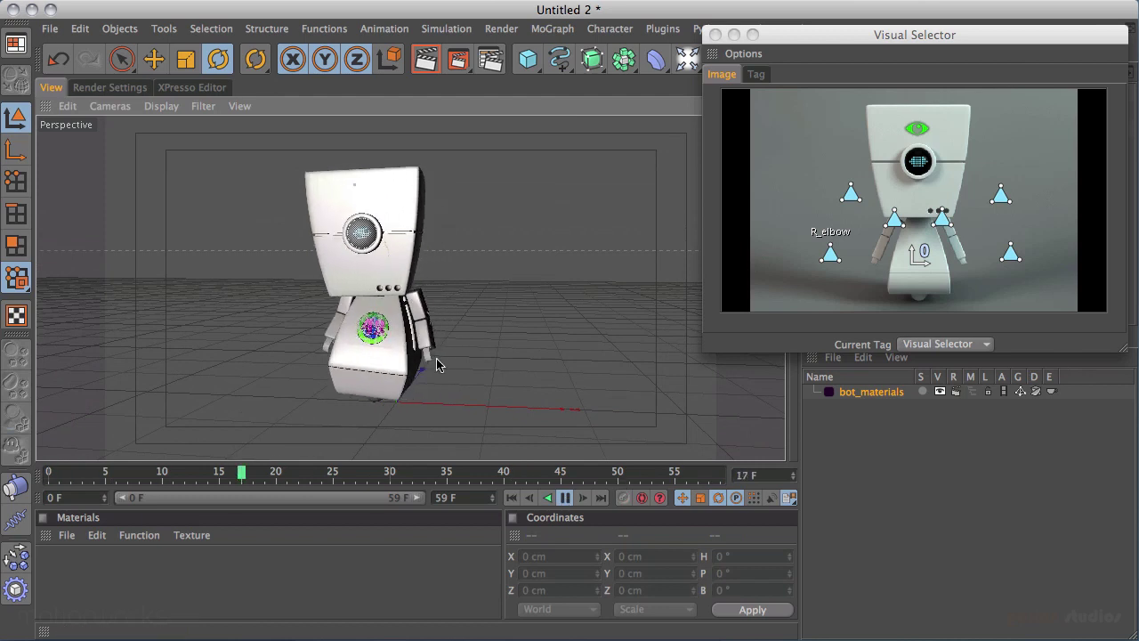
click(564, 498)
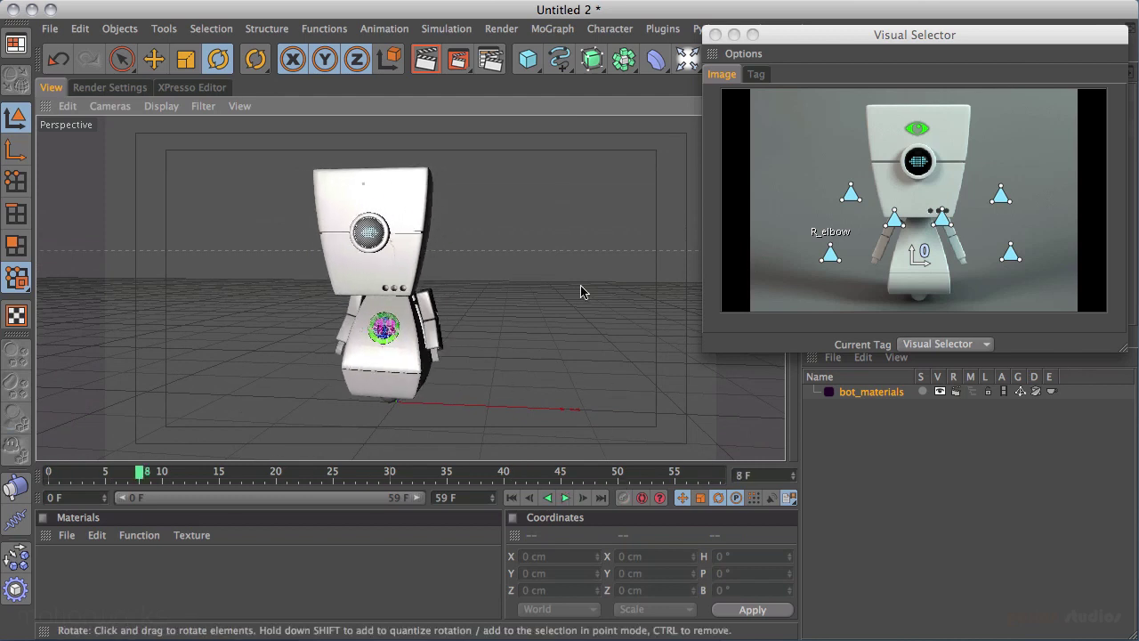
drag(430, 297, 500, 318)
drag(555, 268, 531, 296)
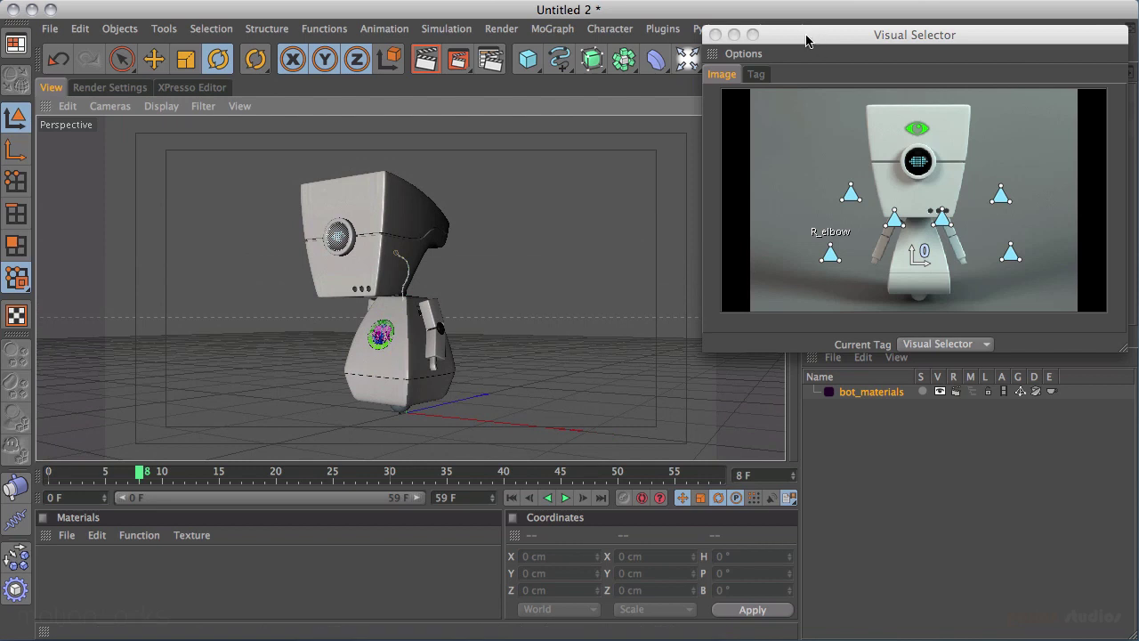
Close the Visual Selector, collapse BOT, and view its 0–59 keyframes in the Timeline's Key Mode.
click(715, 35)
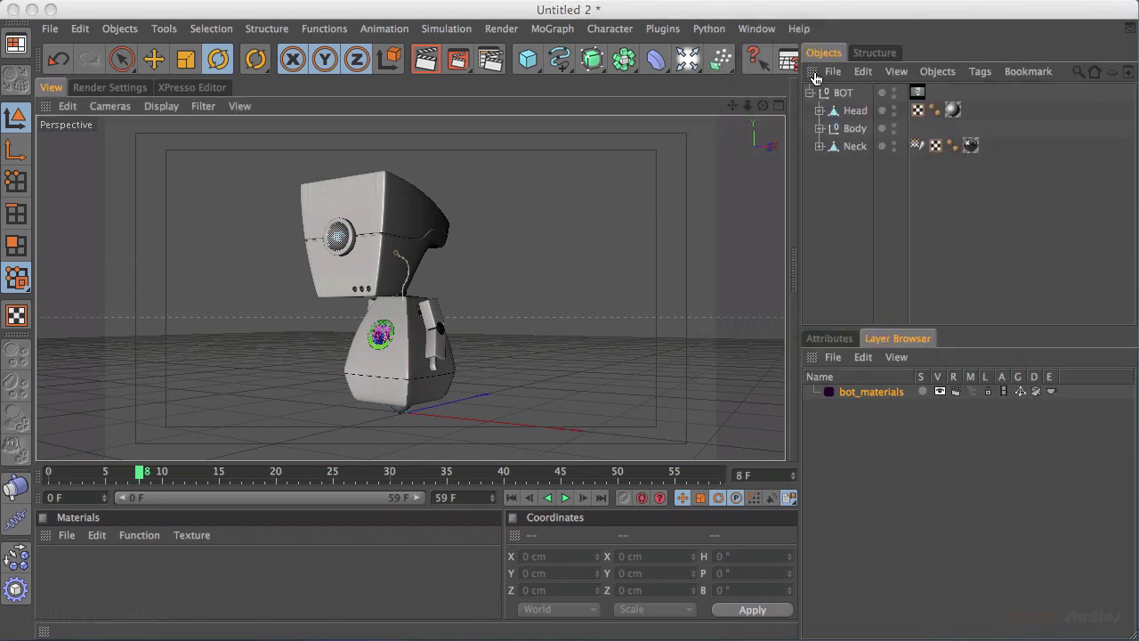
click(811, 93)
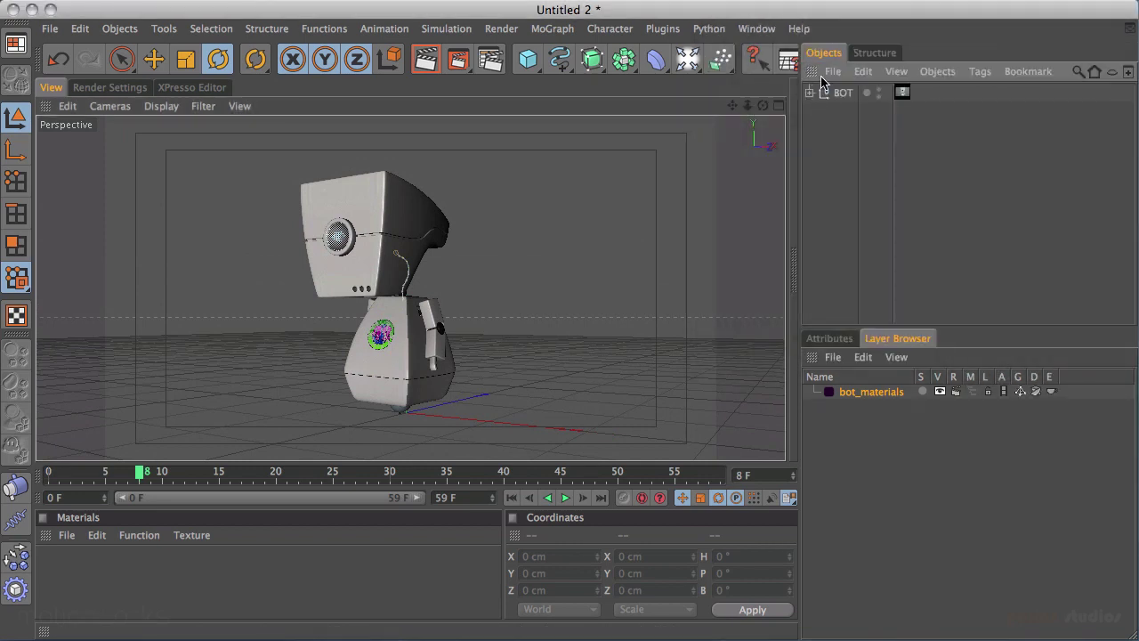
key(shift+F3)
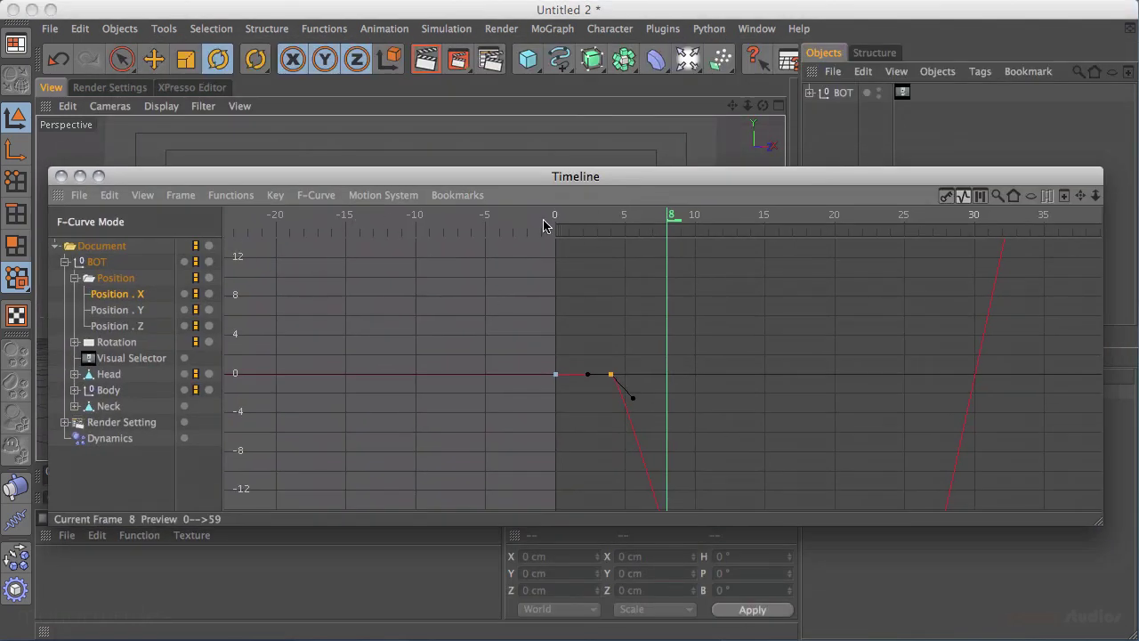
key(Tab)
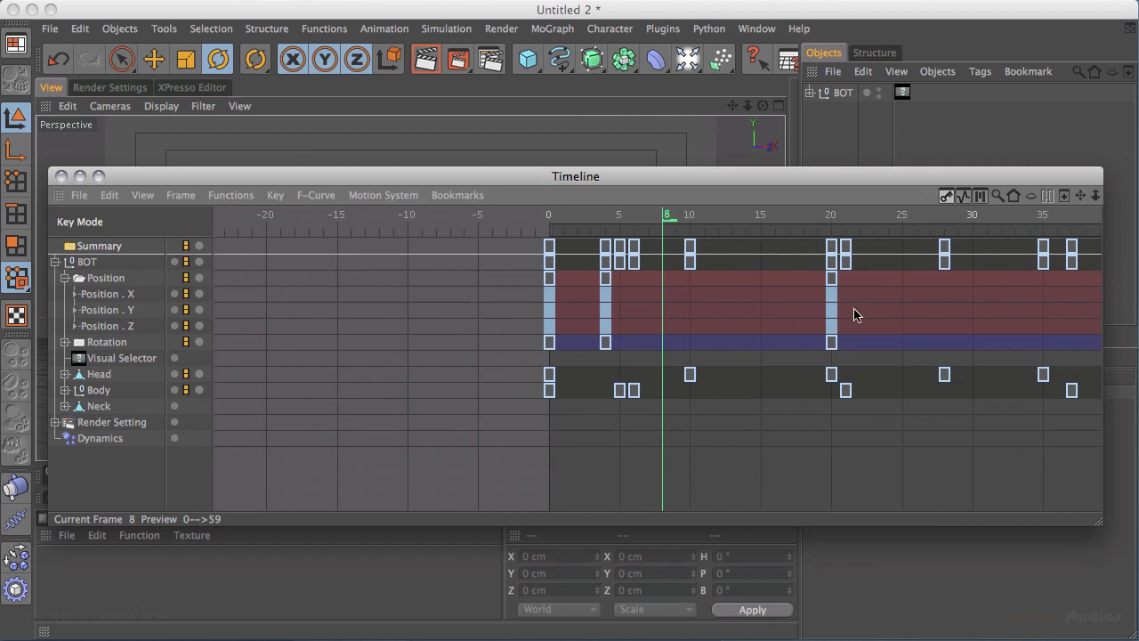
key(h)
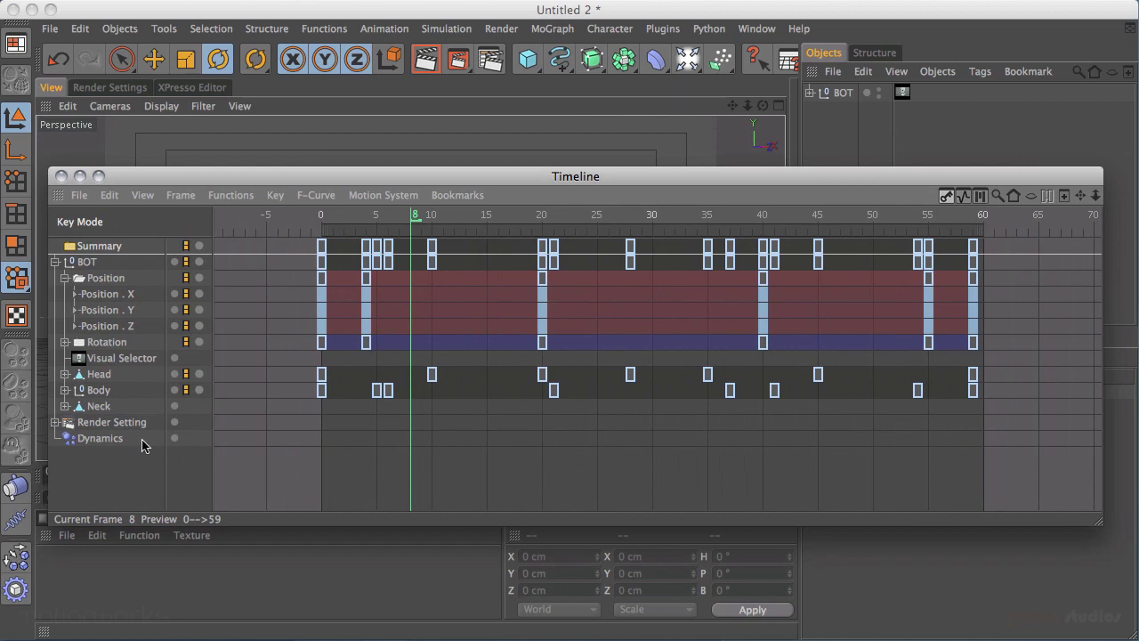
click(55, 263)
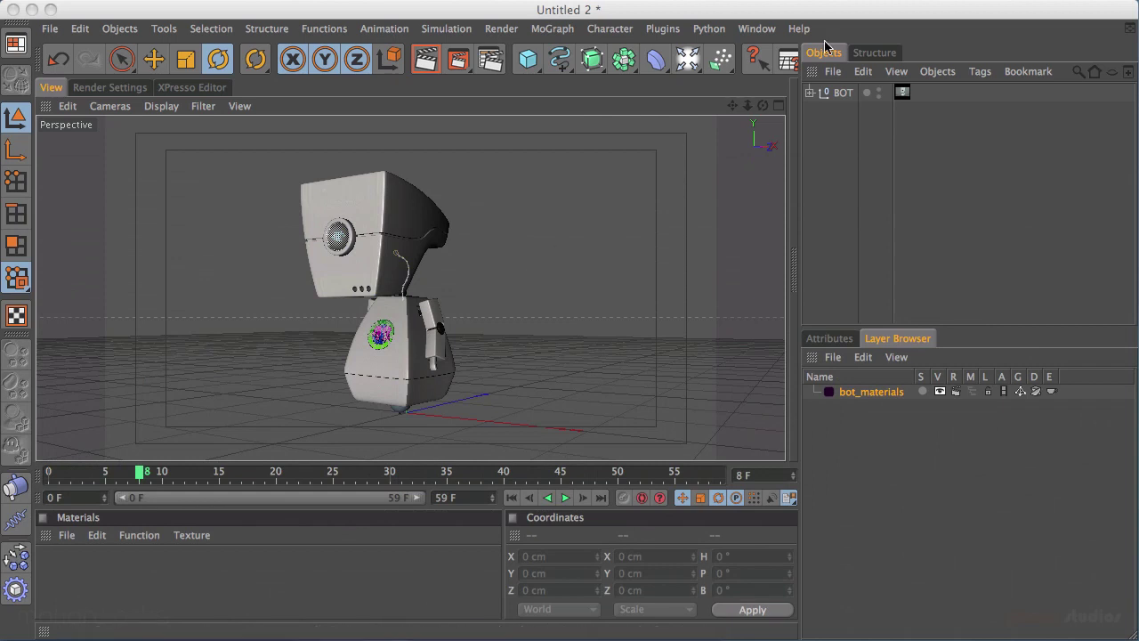
Marquee-select every BOT key in the Timeline and drag the range end from frame 59 to 60.
key(shift+F3)
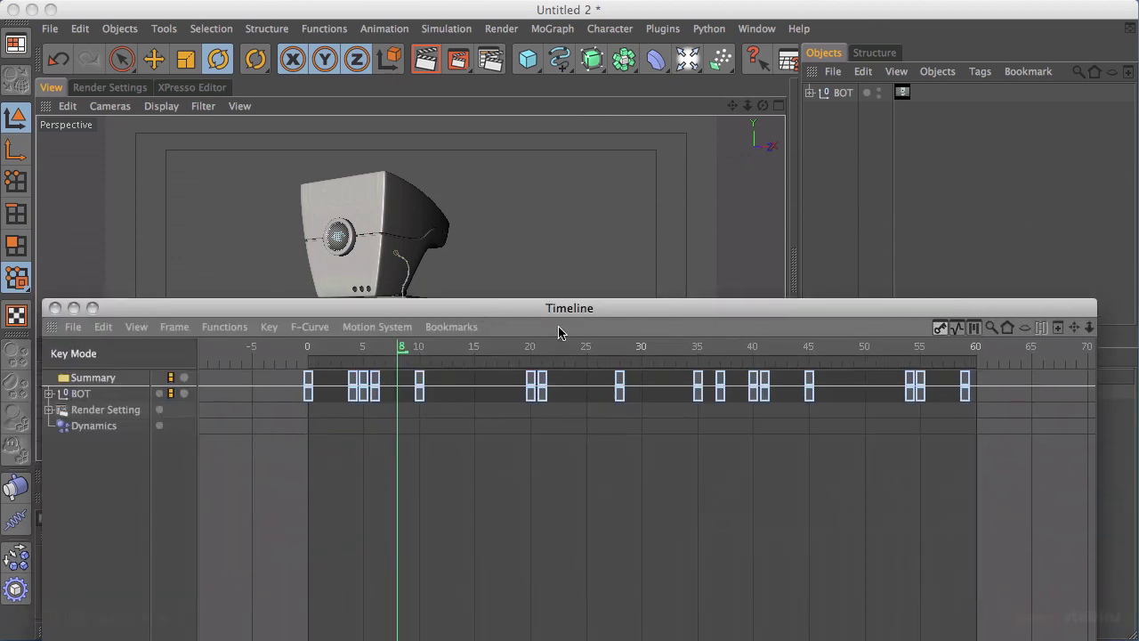
drag(1003, 427, 294, 398)
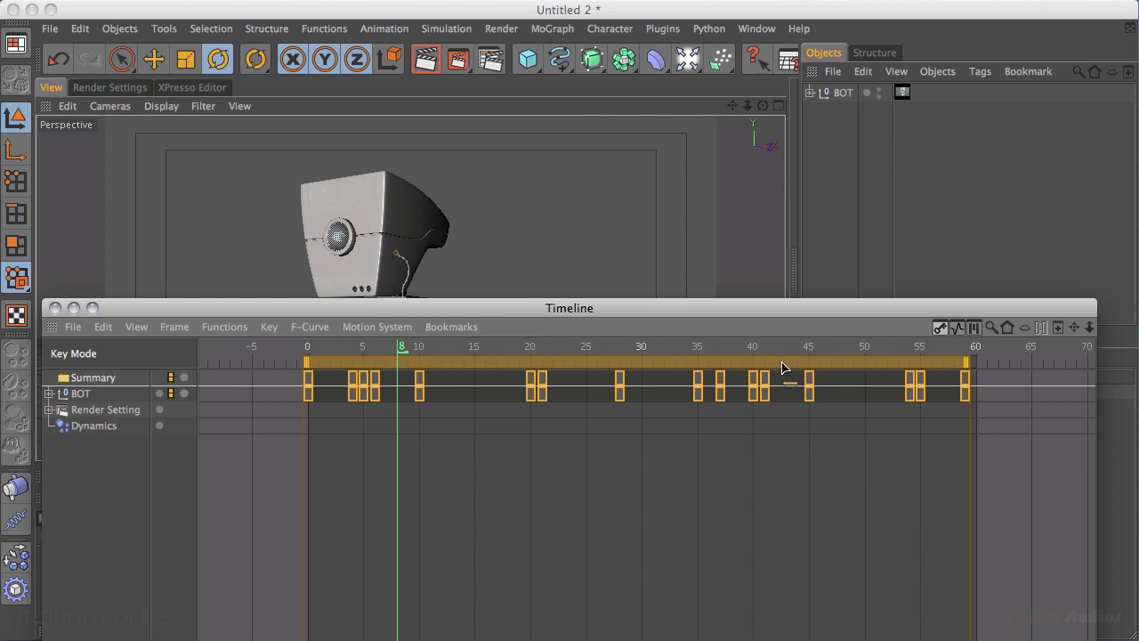
drag(791, 364, 792, 365)
drag(966, 362, 975, 368)
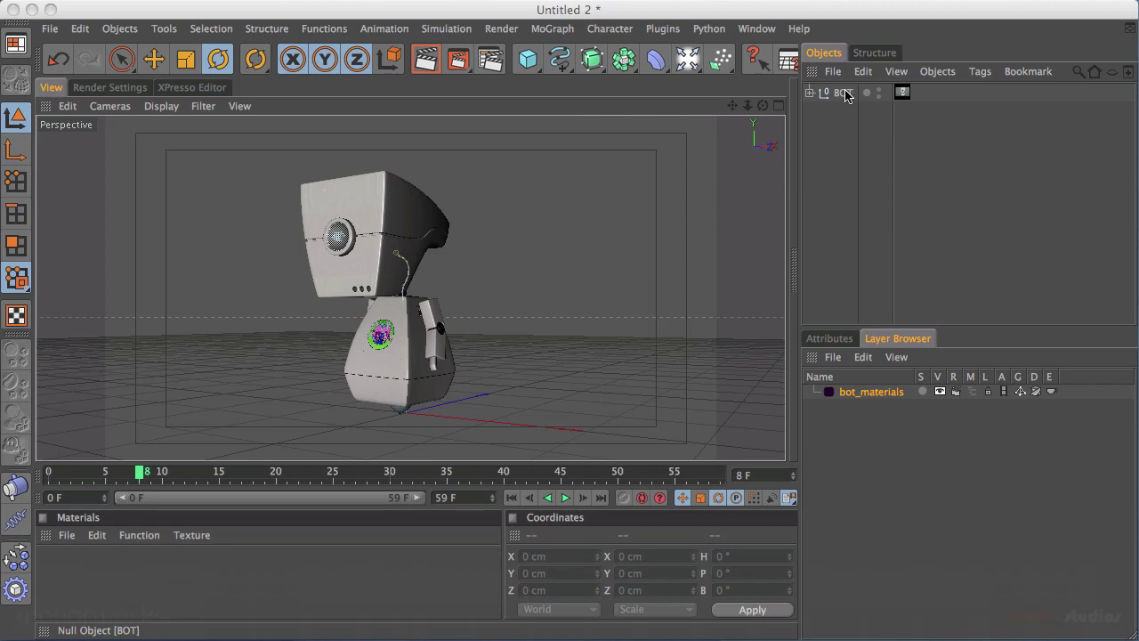
Select BOT and open the Add Motion Clip dialog from the Animation menu.
click(838, 93)
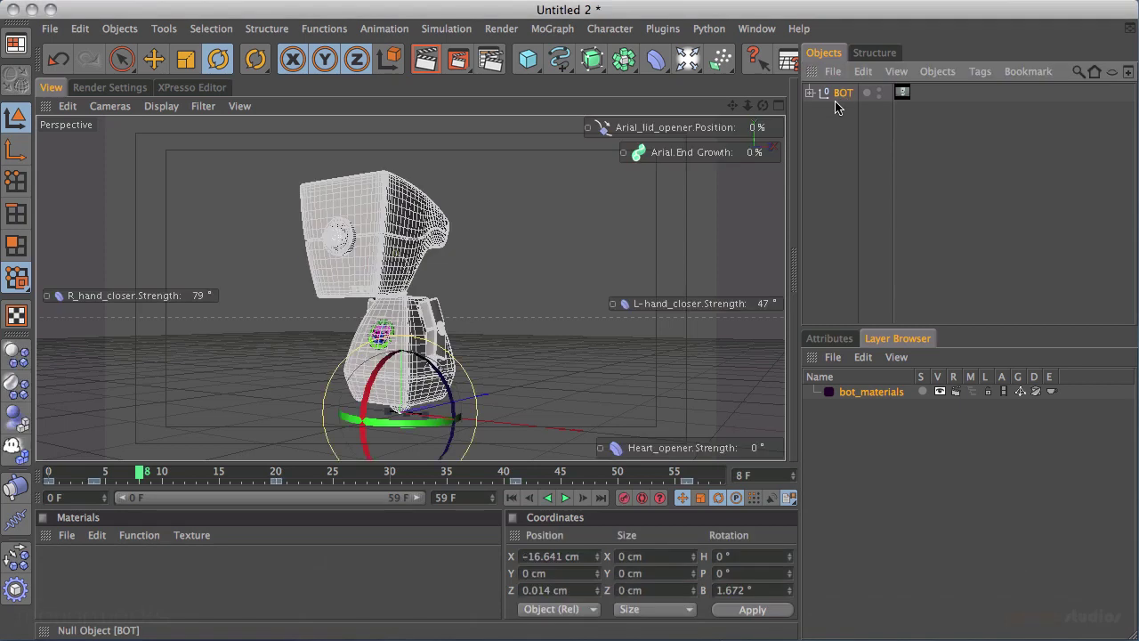
click(394, 29)
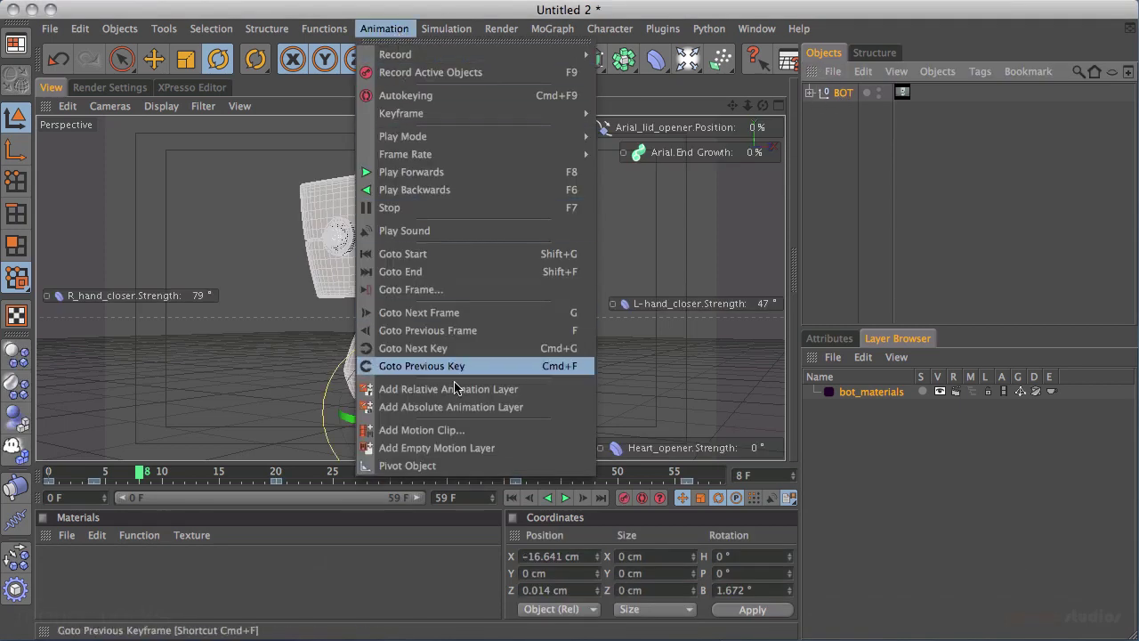
click(418, 430)
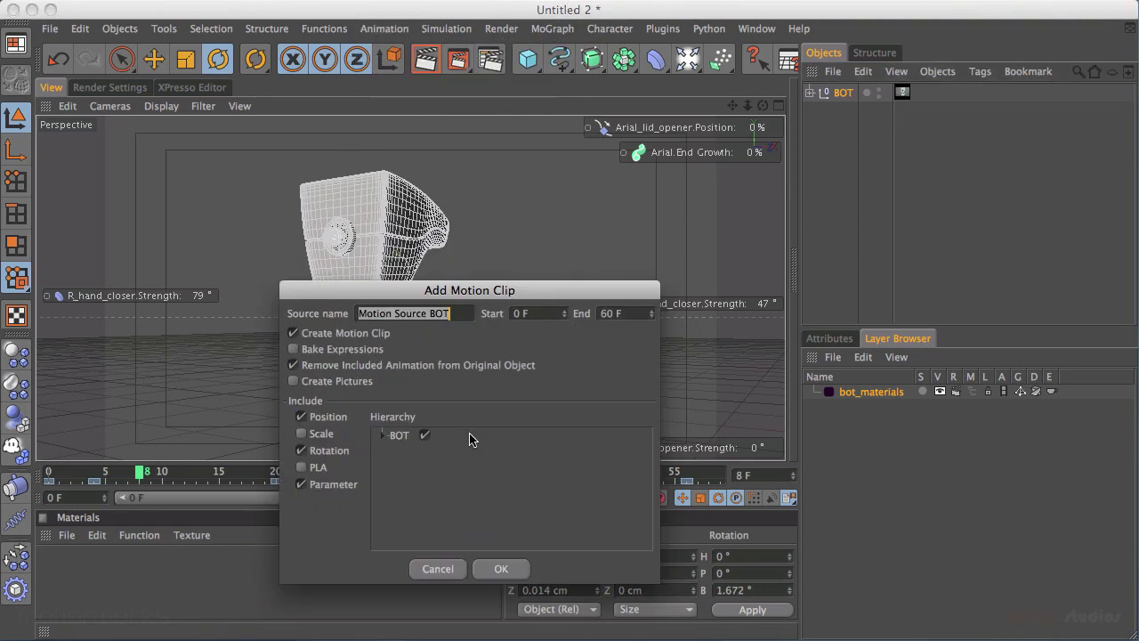
drag(478, 294, 499, 156)
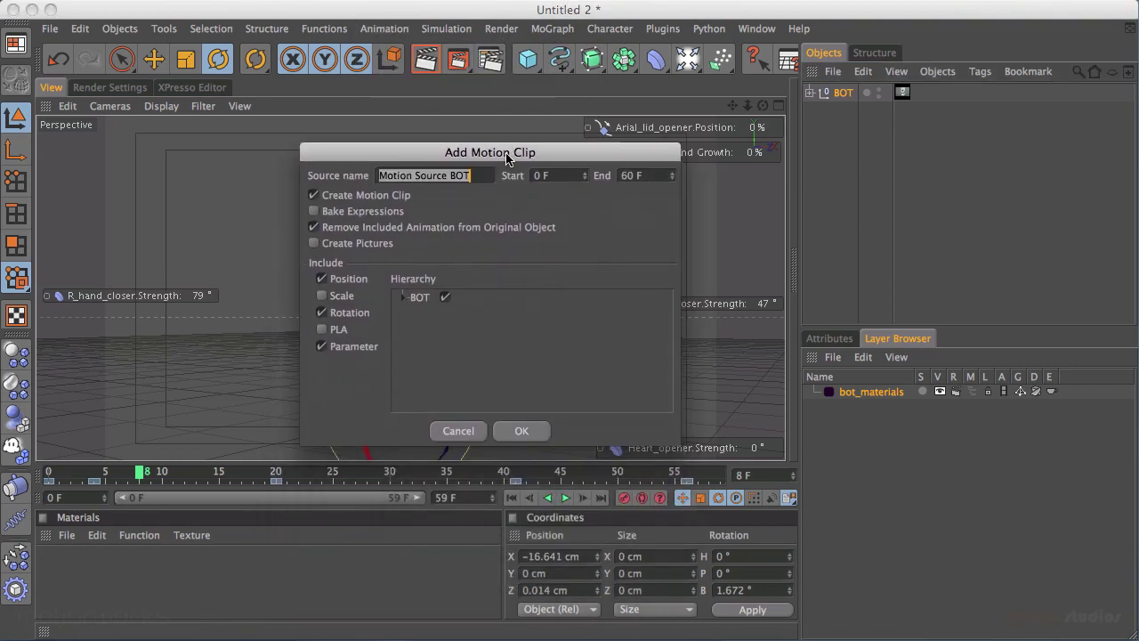
Inspect the BOT and Neck entries in the clip hierarchy, moving the dialog aside to view the robot.
click(405, 299)
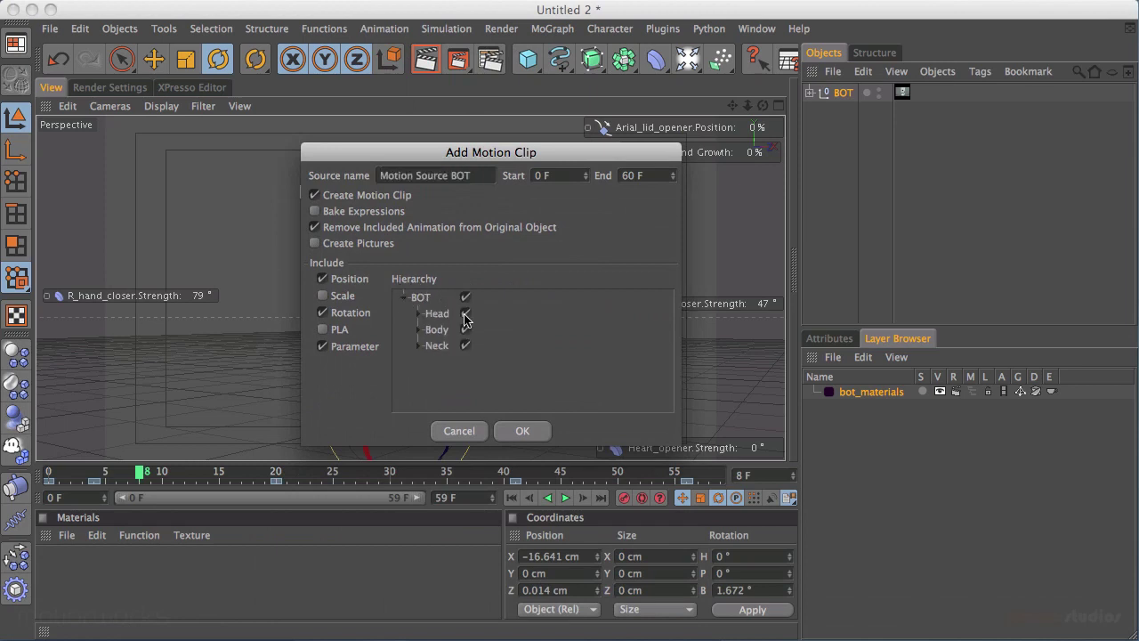
click(419, 345)
click(419, 345)
click(408, 295)
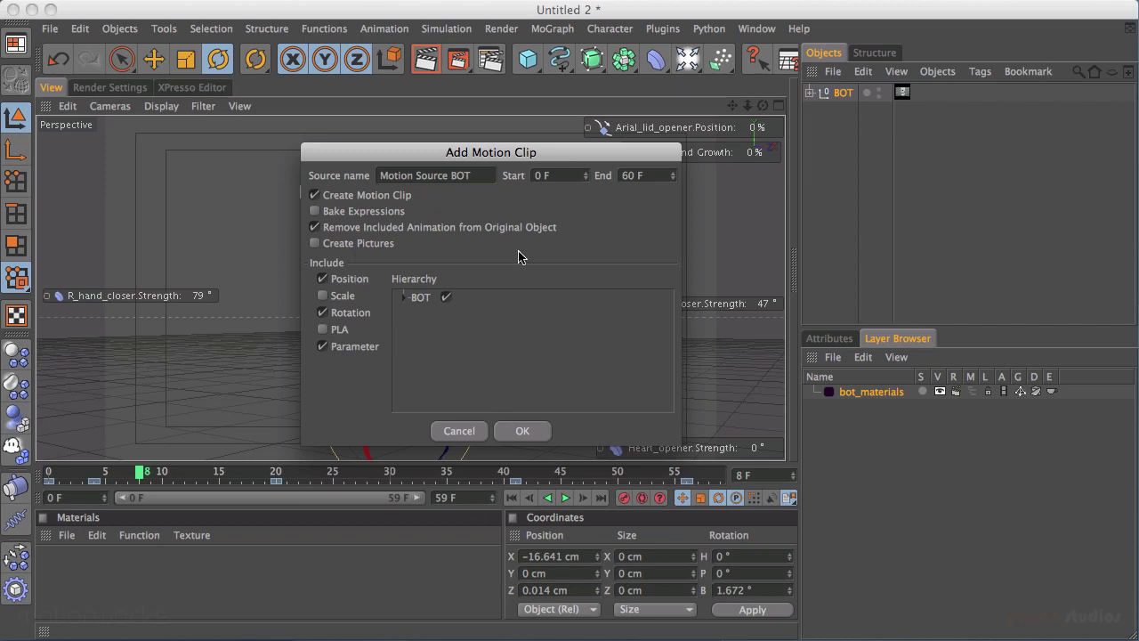
drag(525, 156, 879, 154)
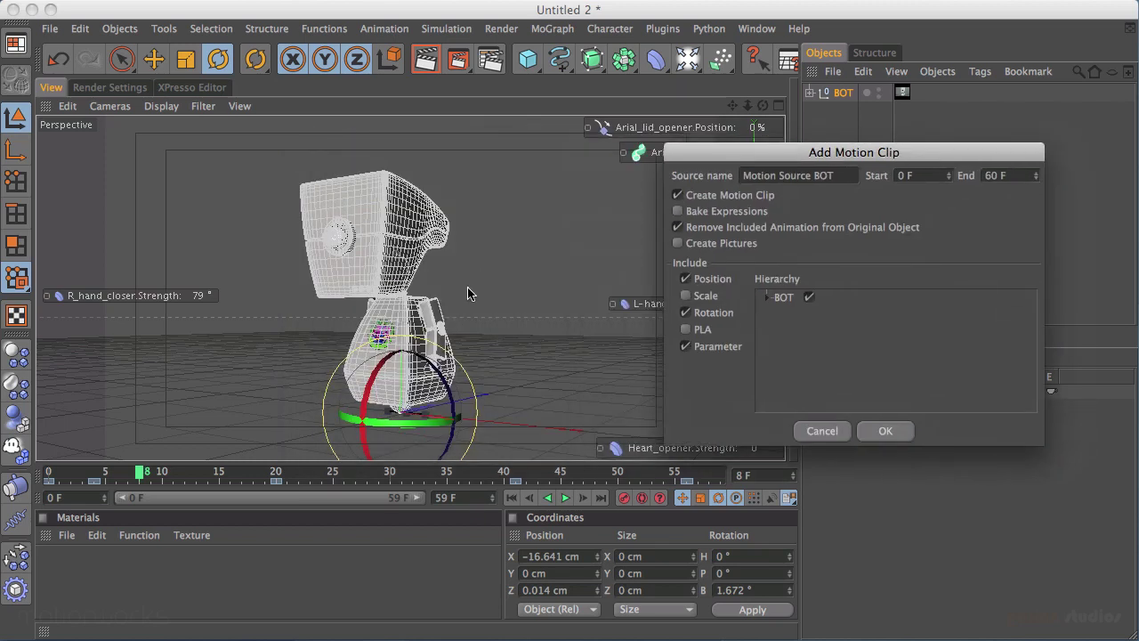
drag(795, 165, 482, 161)
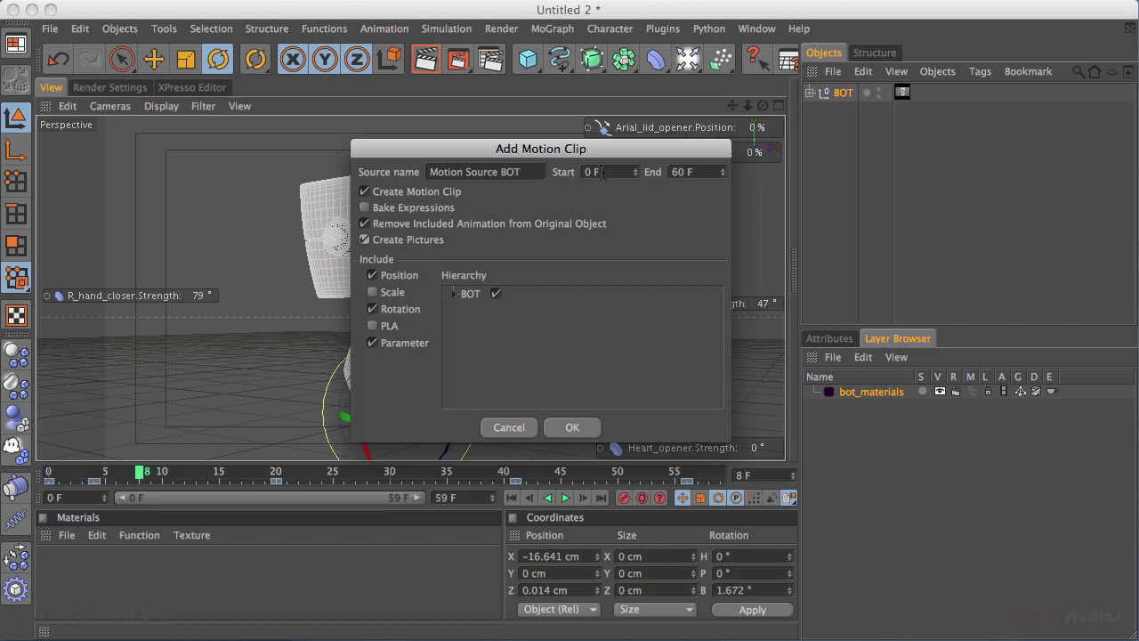
Create a motion clip from BOT ending at frame 59, then undo it.
drag(695, 174, 637, 178)
text(59)
key(Return)
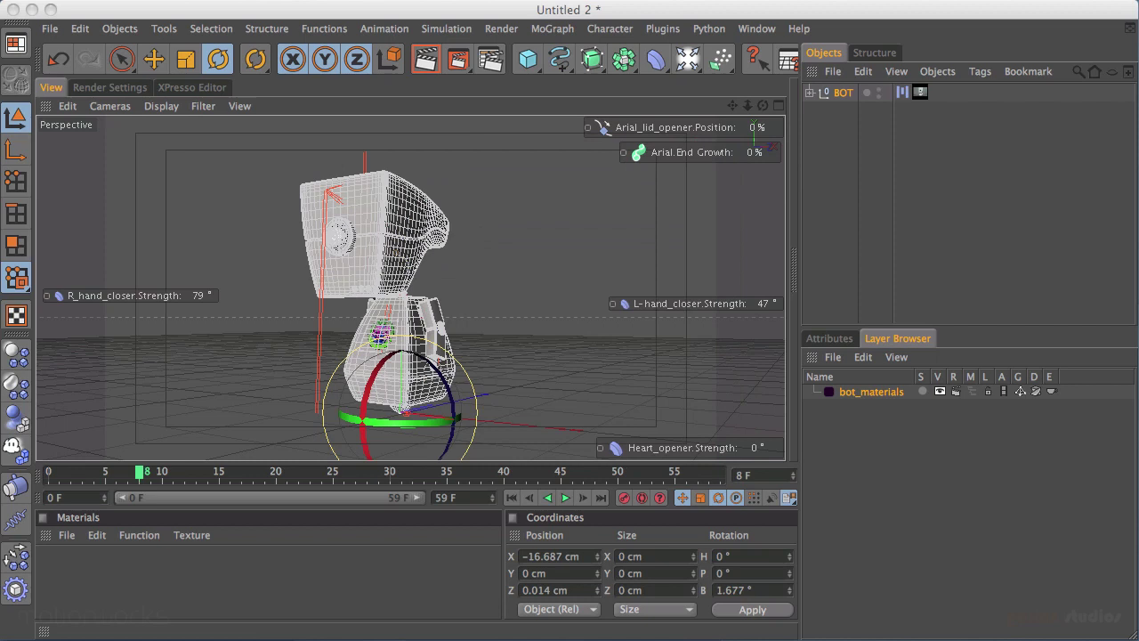
key(ctrl+z)
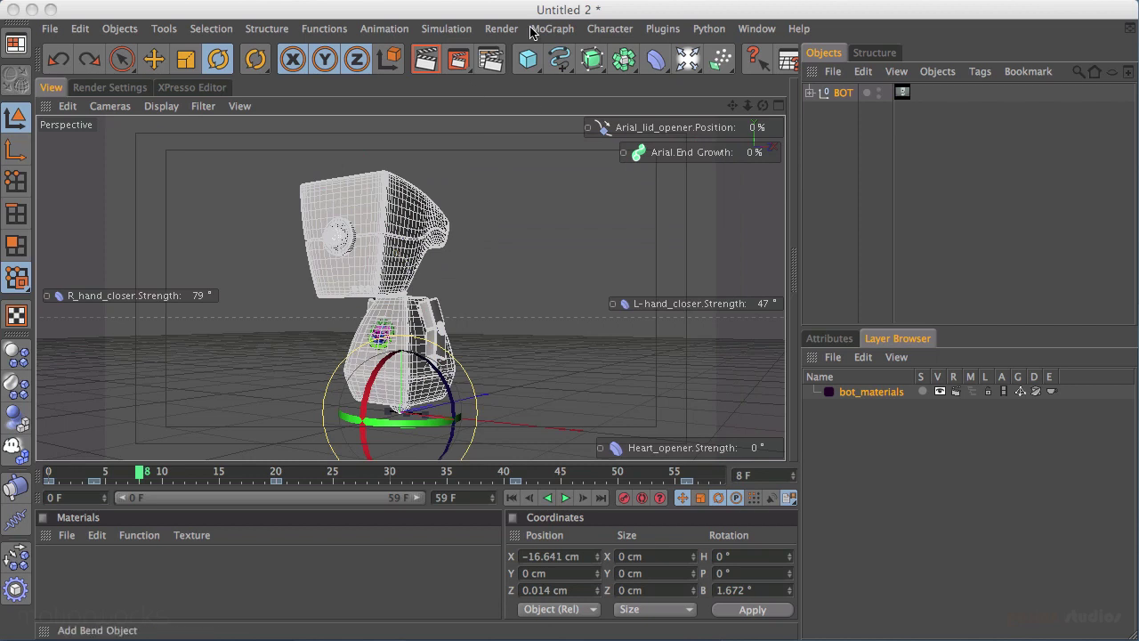
Add a motion clip for BOT, frames 0–59, source named Walk_simple, removing the included animation.
click(384, 28)
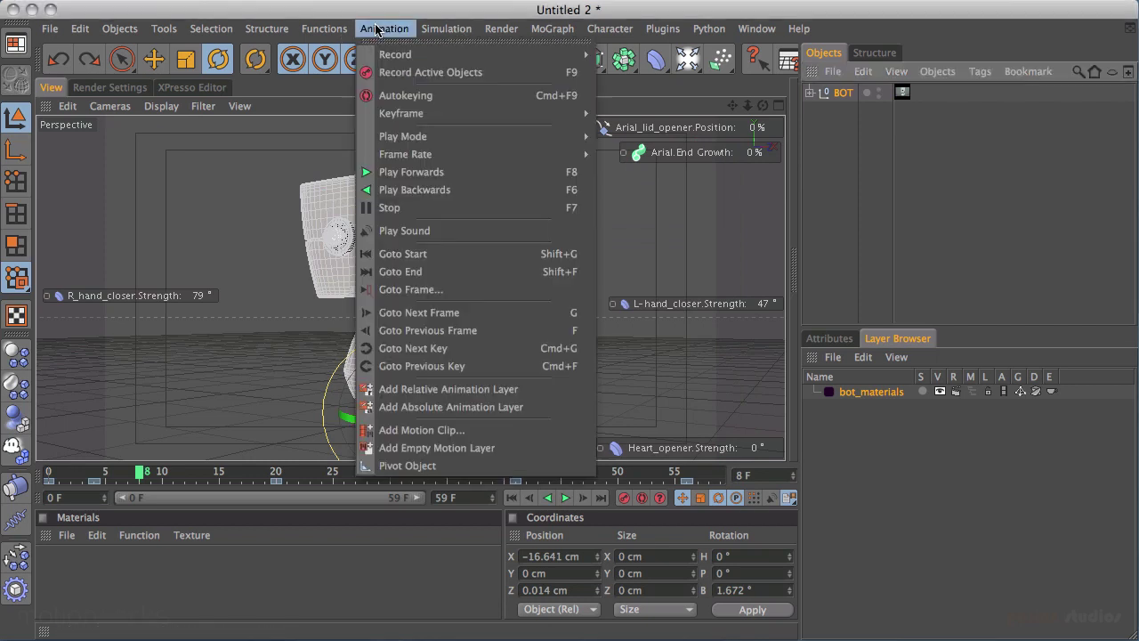
click(418, 430)
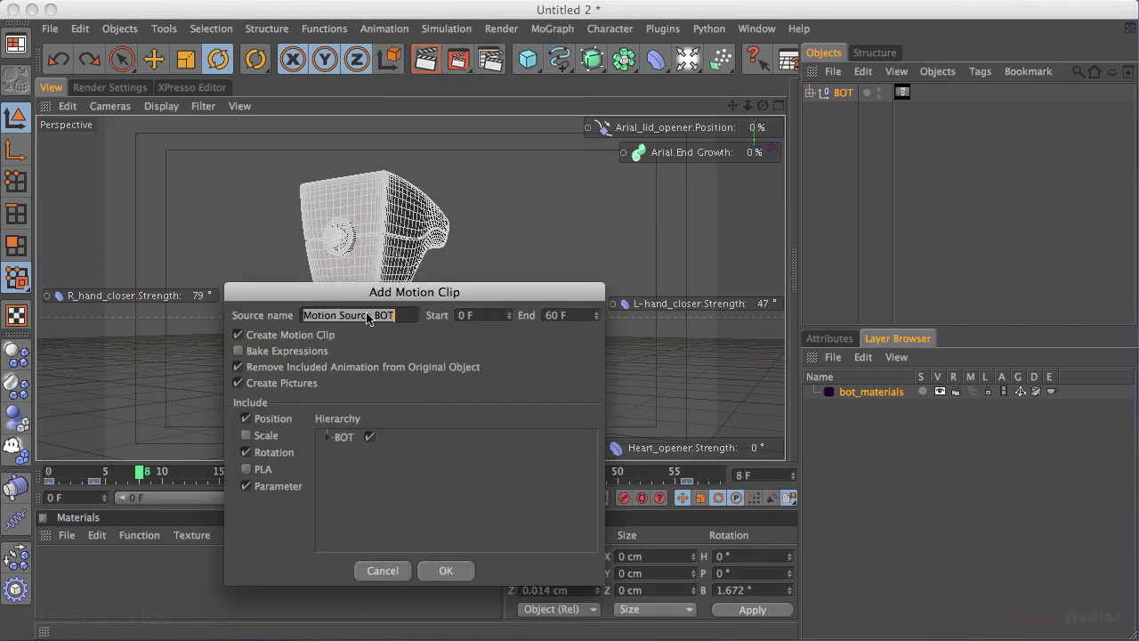
click(563, 317)
text(59)
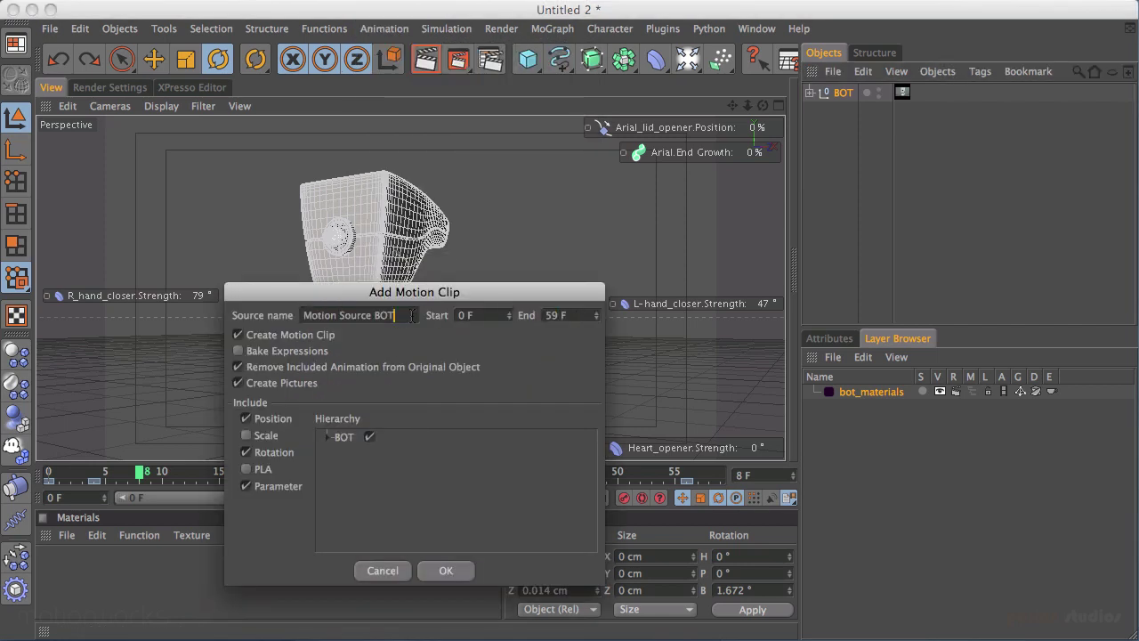
drag(408, 317, 239, 322)
text(Walk_simple)
click(326, 438)
click(326, 439)
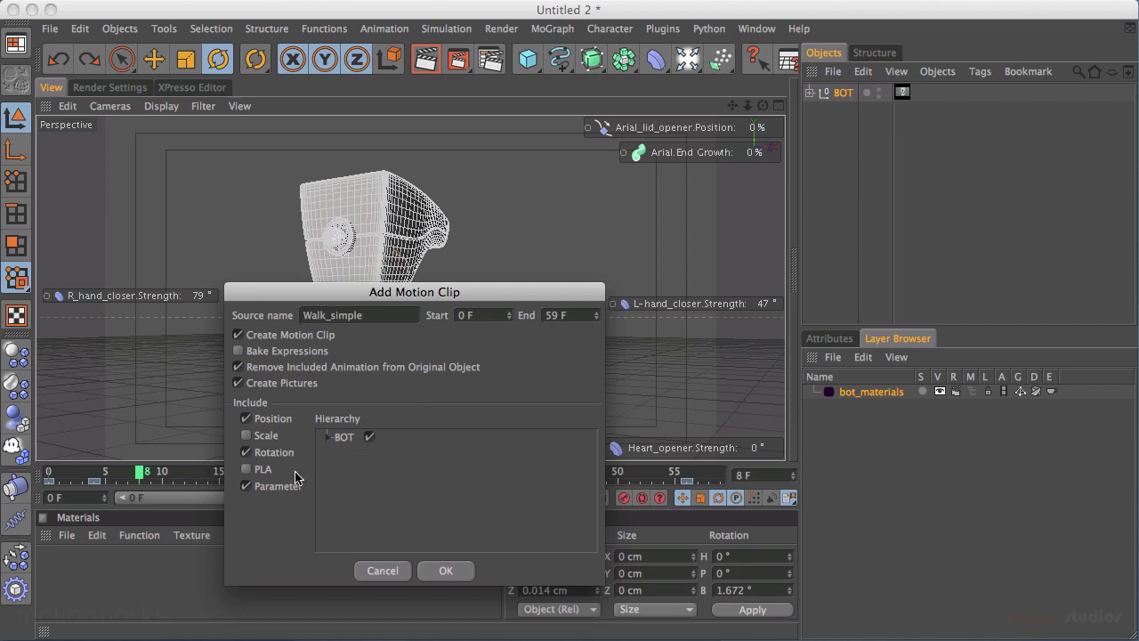
click(446, 571)
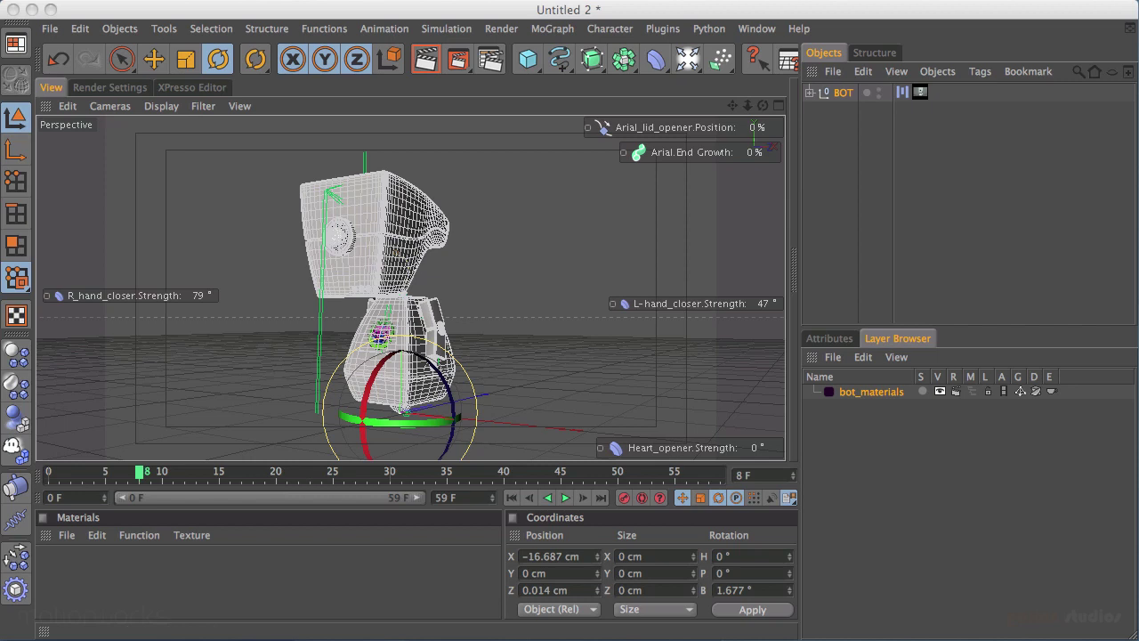
Open the Timeline with Shift+F3, enlarge it at the top and dismiss the update prompt.
key(shift+F3)
drag(592, 391, 546, 113)
drag(1117, 448, 1113, 568)
click(1030, 466)
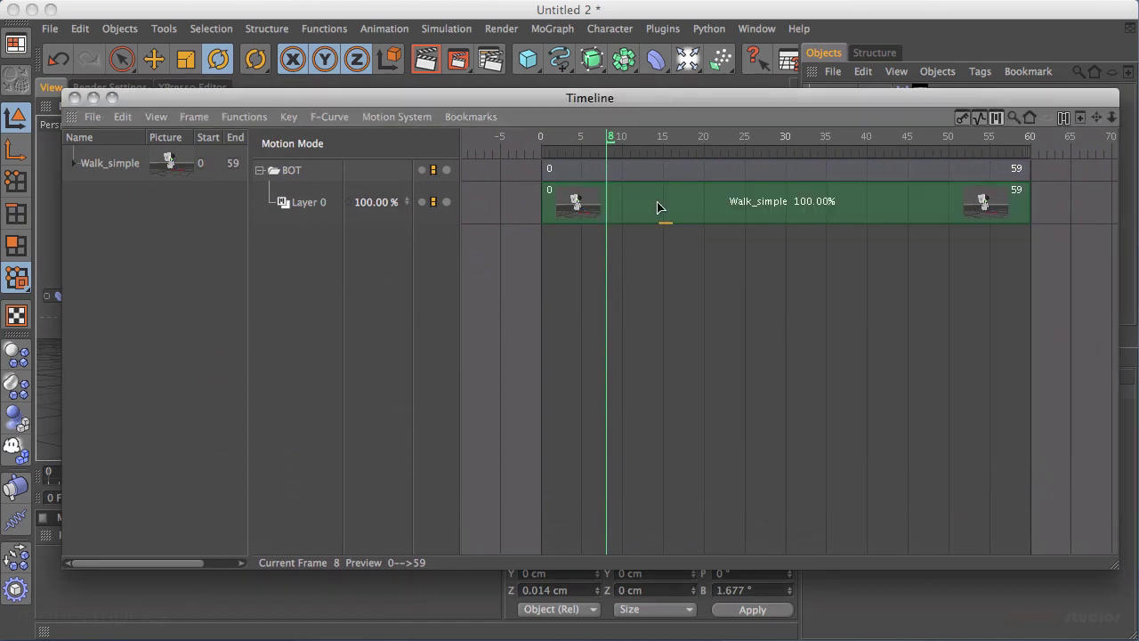
click(671, 170)
drag(692, 101, 675, 102)
click(638, 303)
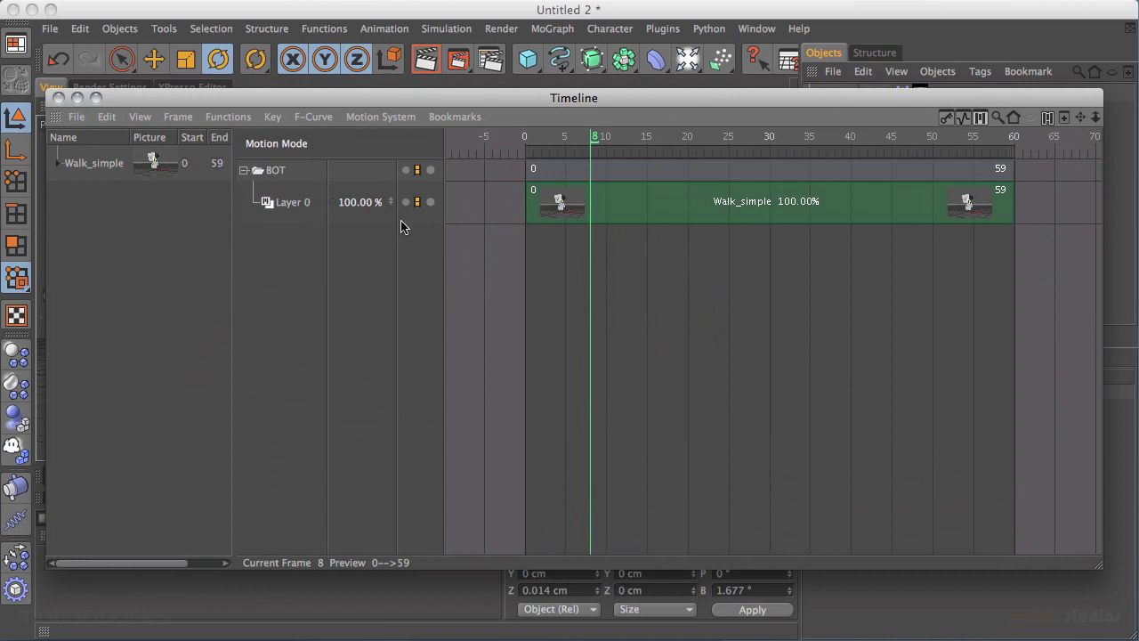
click(562, 211)
click(515, 218)
Show keyframes in the Timeline and inspect, then collapse, the Walk_simple tracks.
click(140, 116)
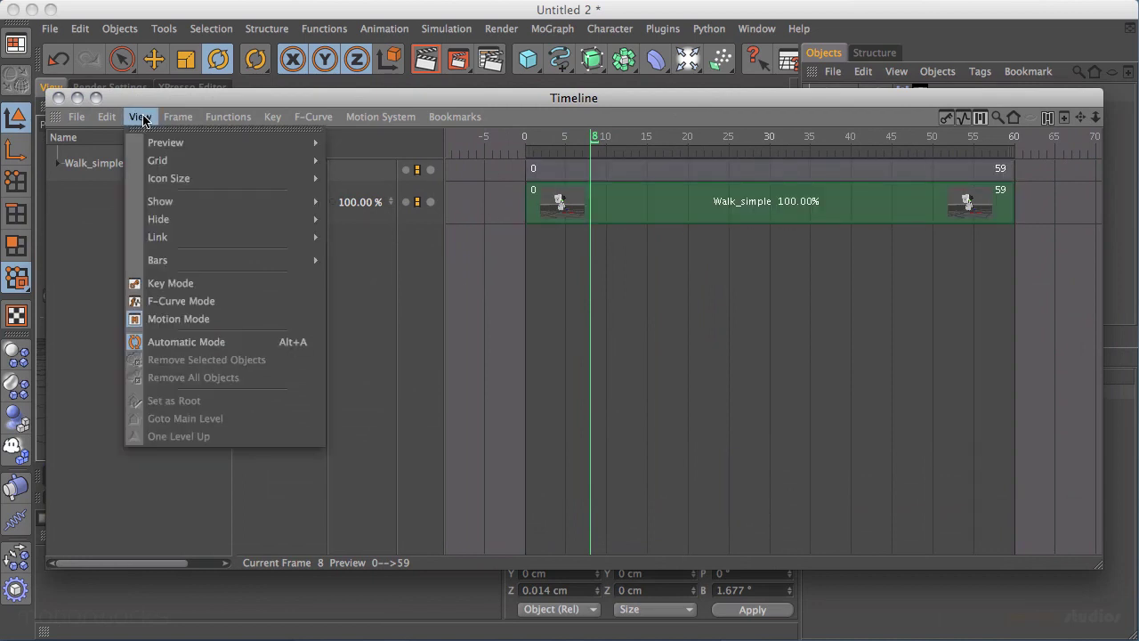
click(182, 280)
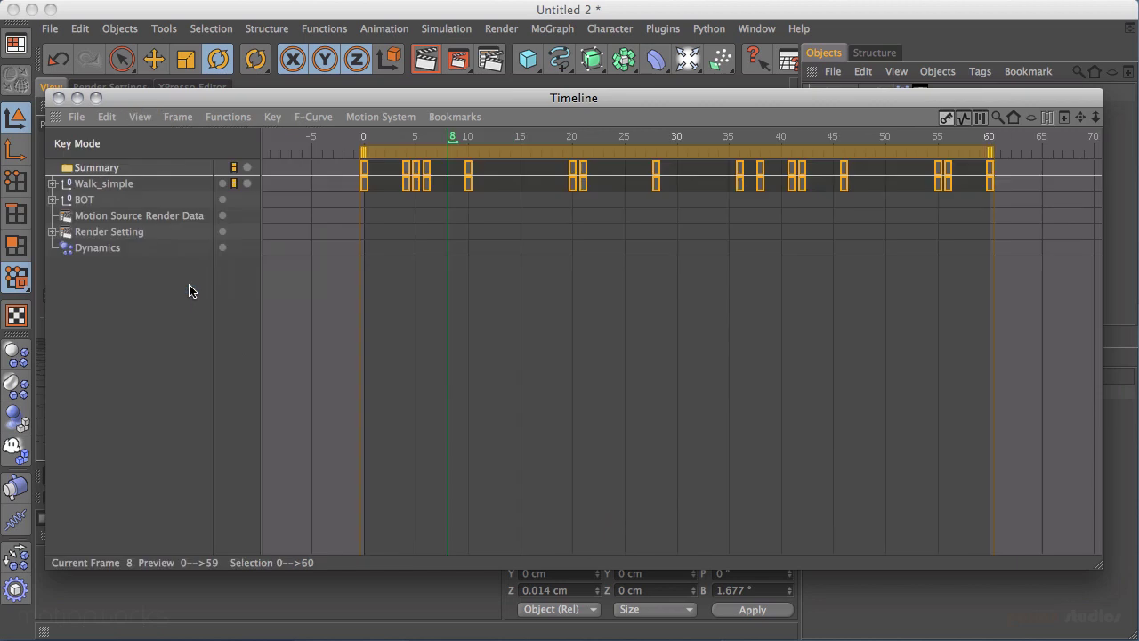
click(52, 183)
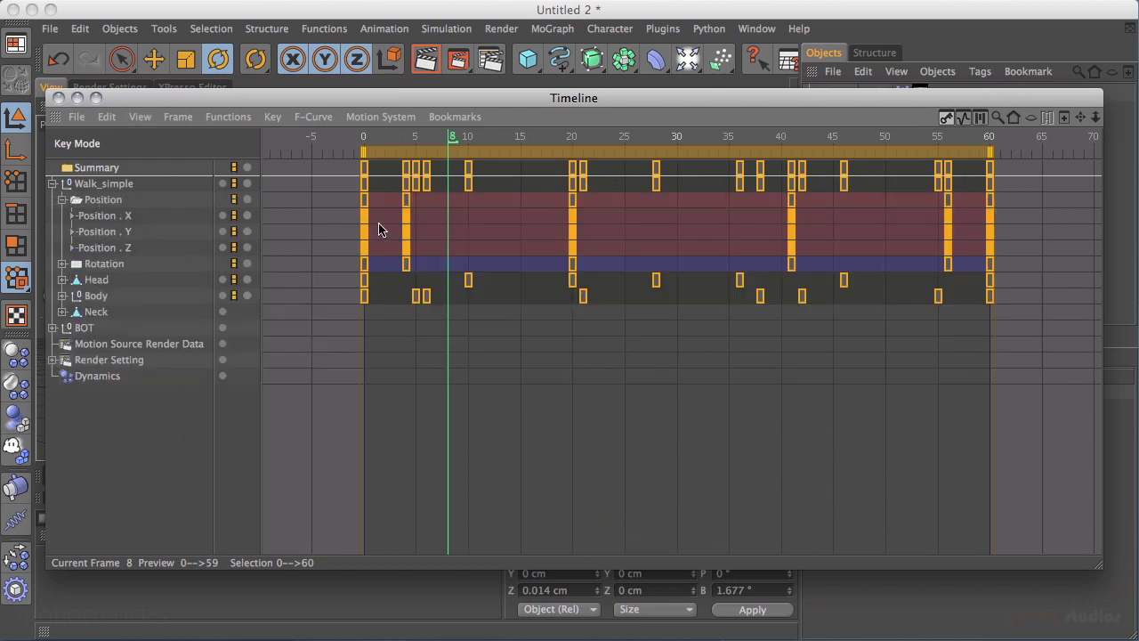
click(53, 183)
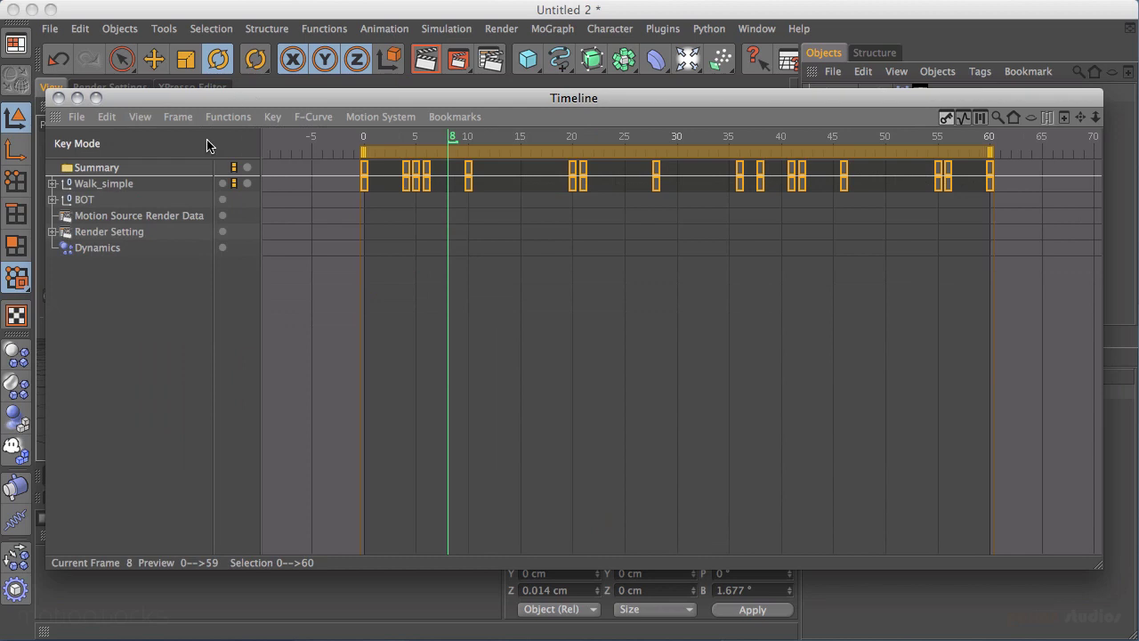
Switch the Timeline to Motion Mode and select the Walk_simple clip on Layer 0.
click(140, 118)
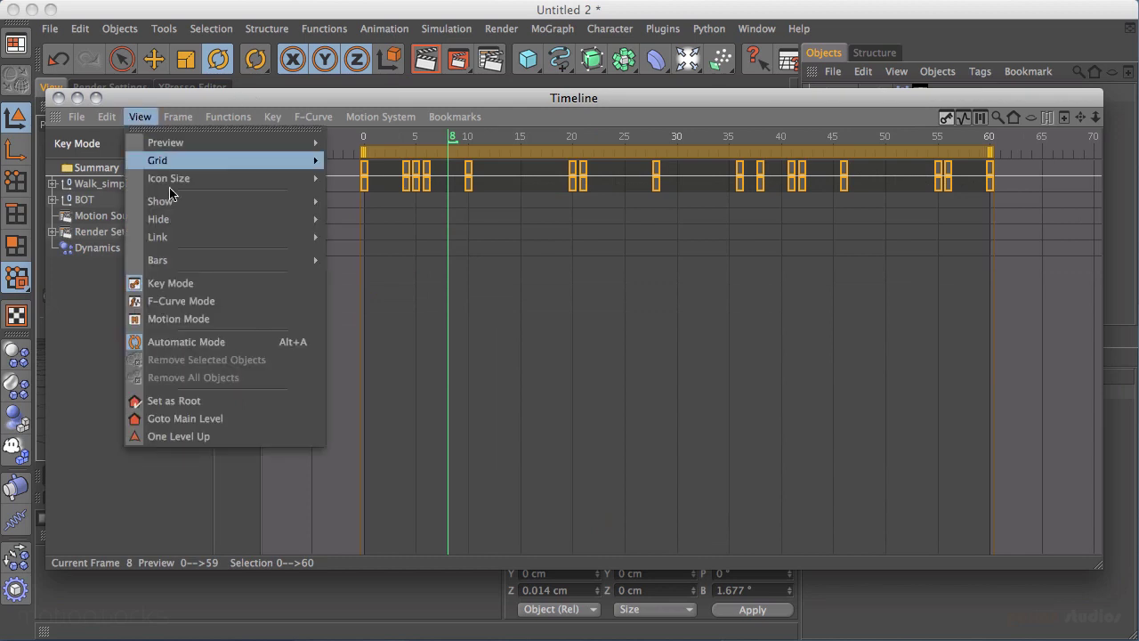
click(198, 326)
click(640, 212)
click(703, 208)
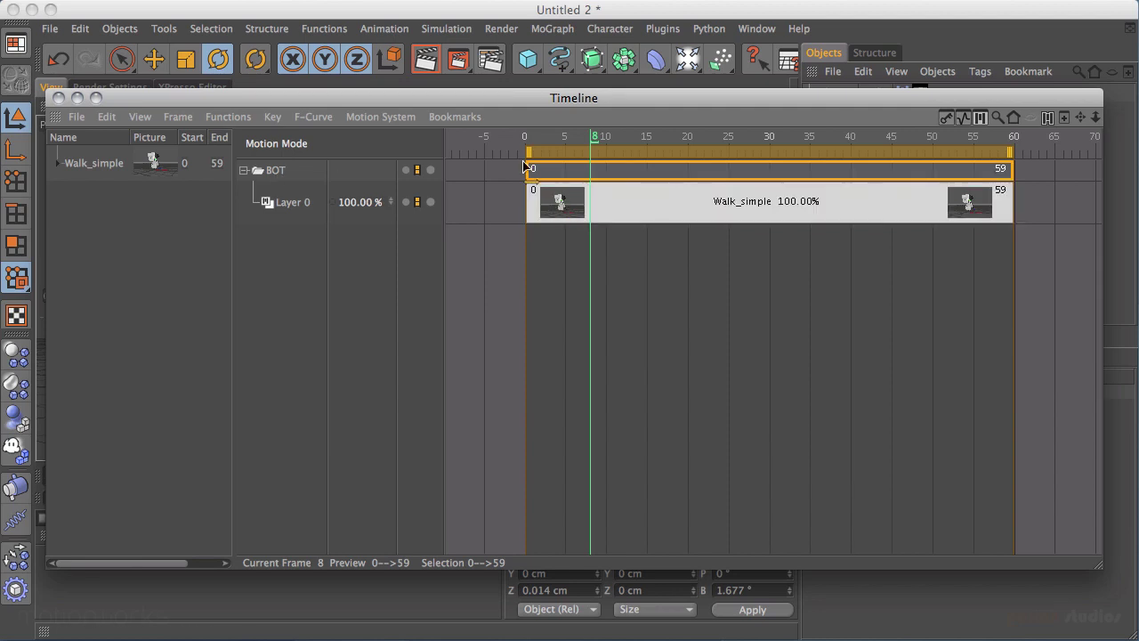
click(381, 32)
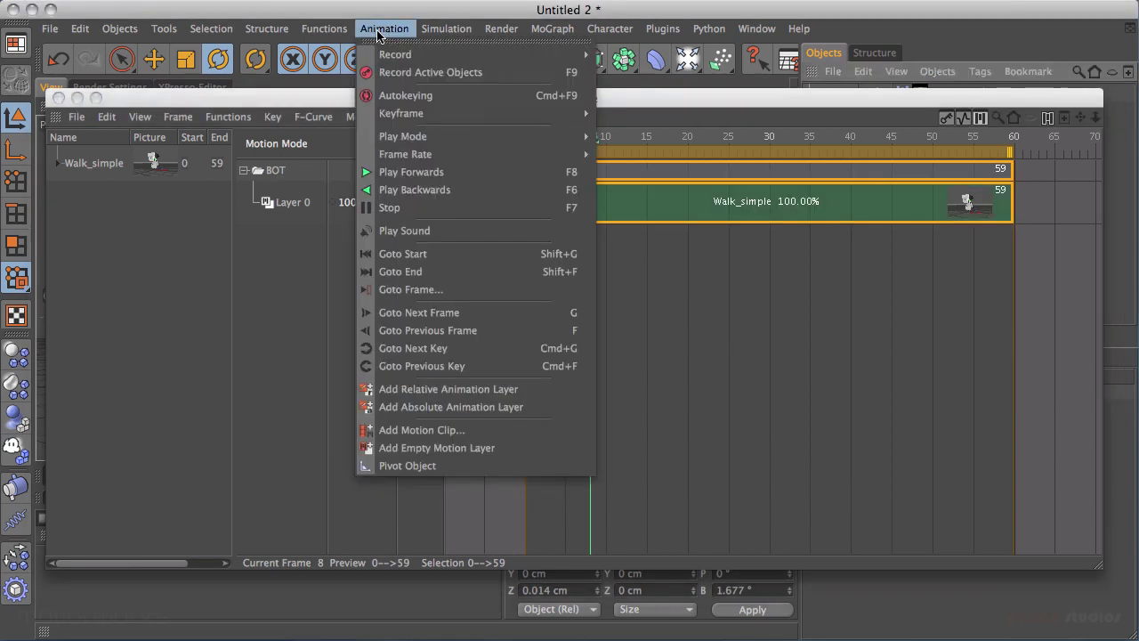
click(444, 431)
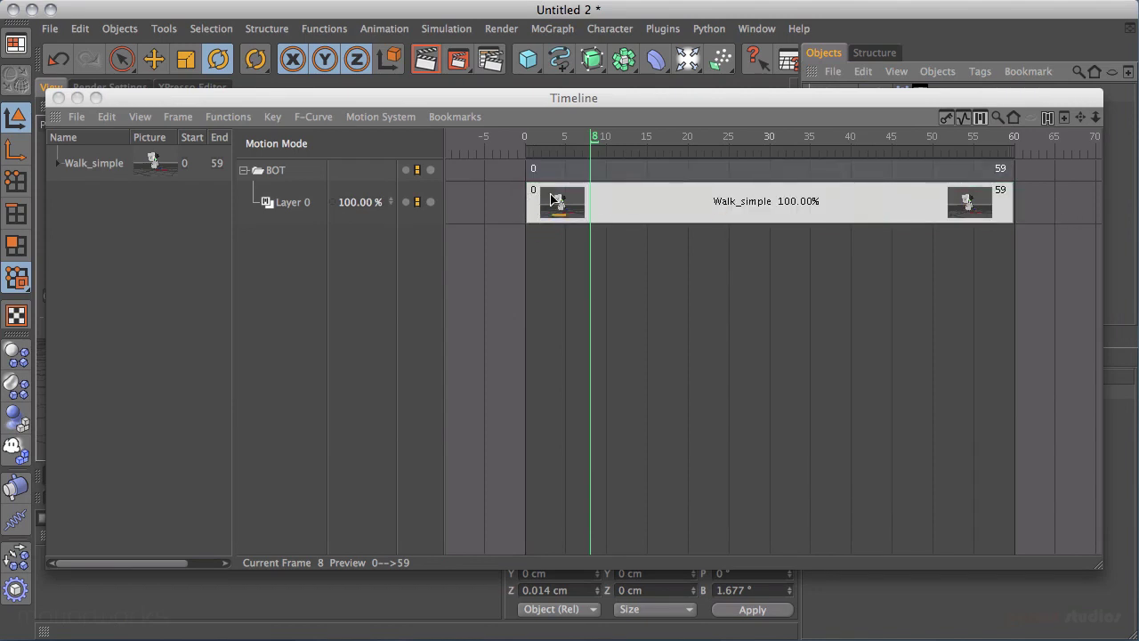
click(96, 166)
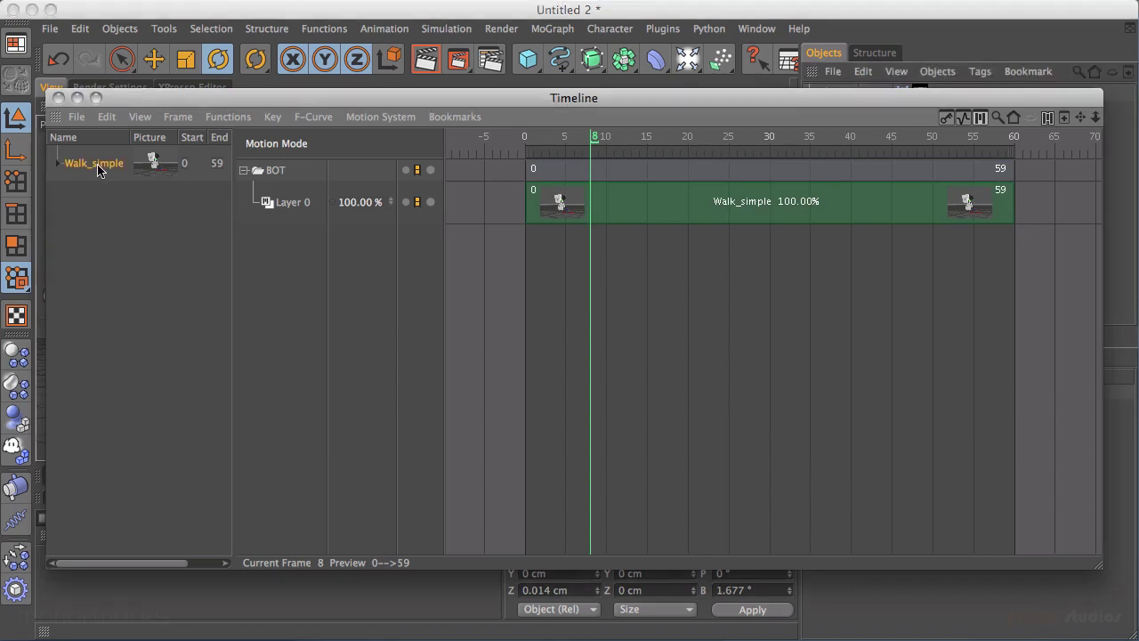
click(58, 165)
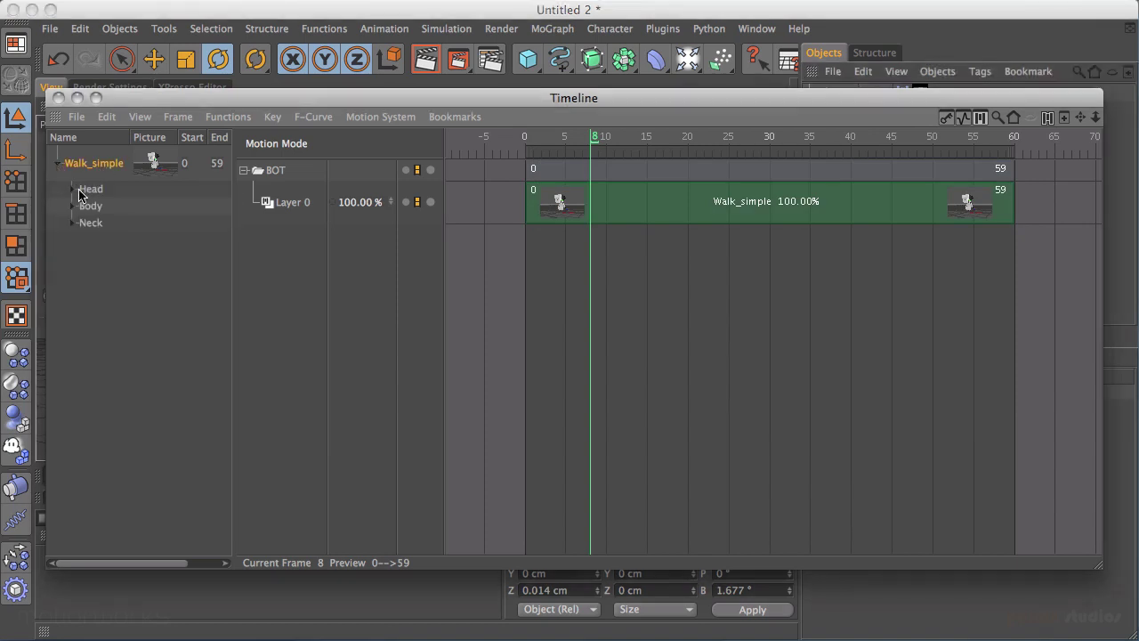
click(73, 188)
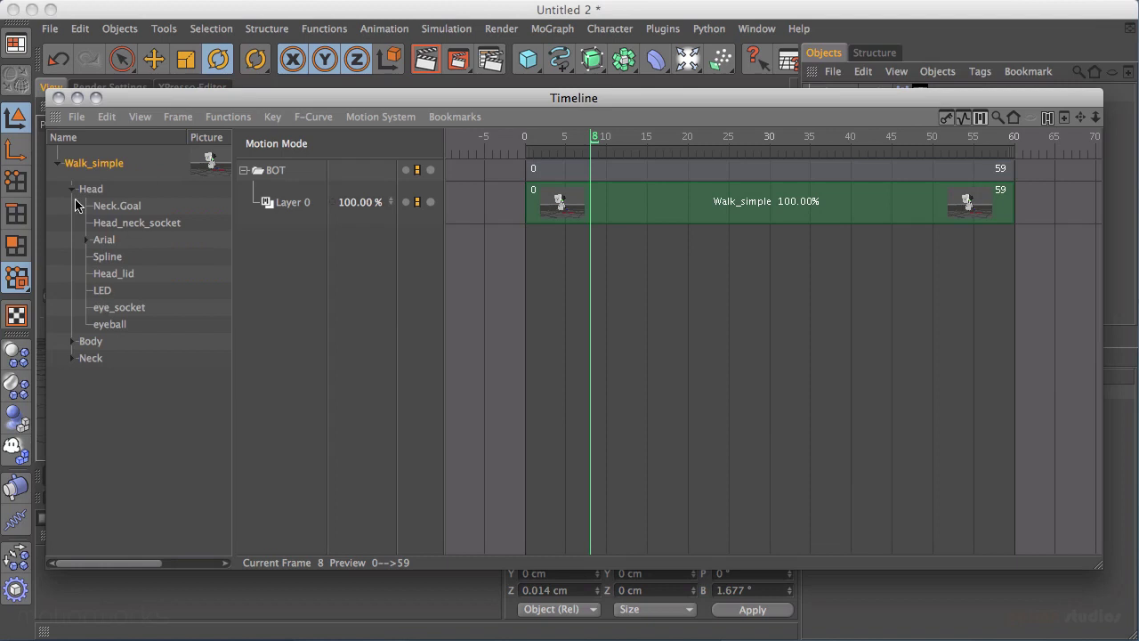
click(73, 190)
click(58, 164)
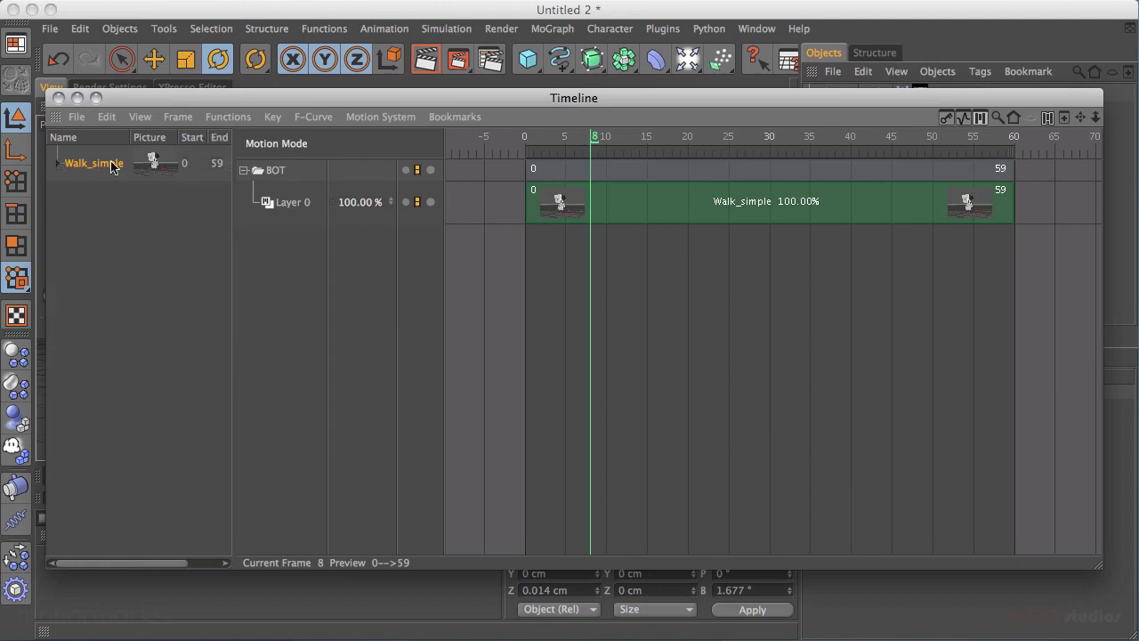
Choose Save Motion Source As for Walk_simple and browse to Desktop/MILG_9.
right_click(107, 168)
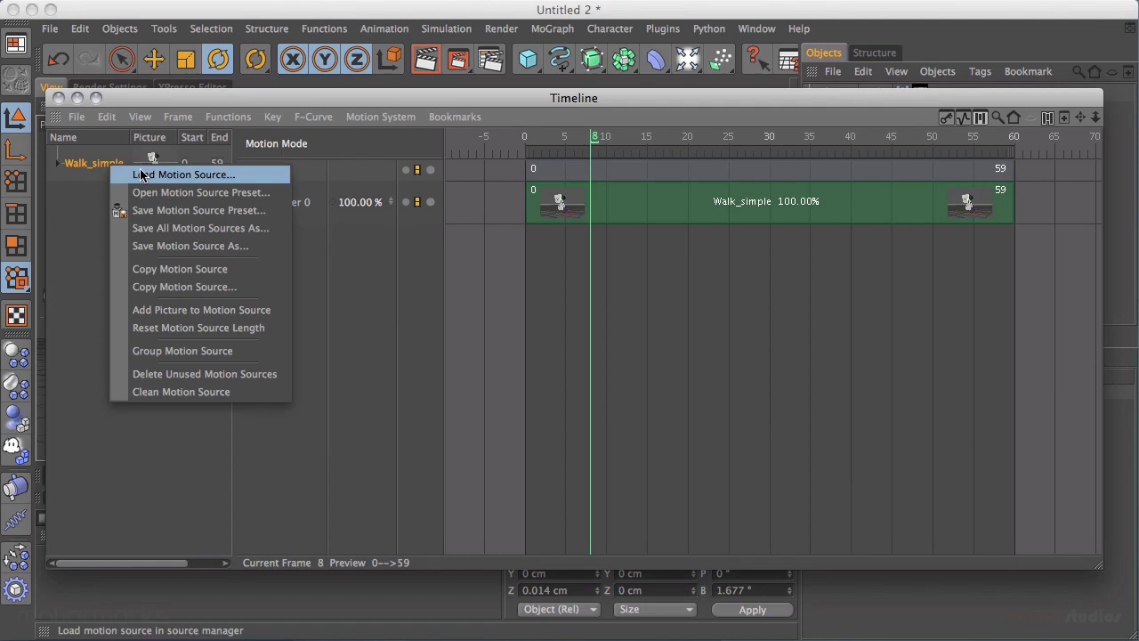
click(203, 249)
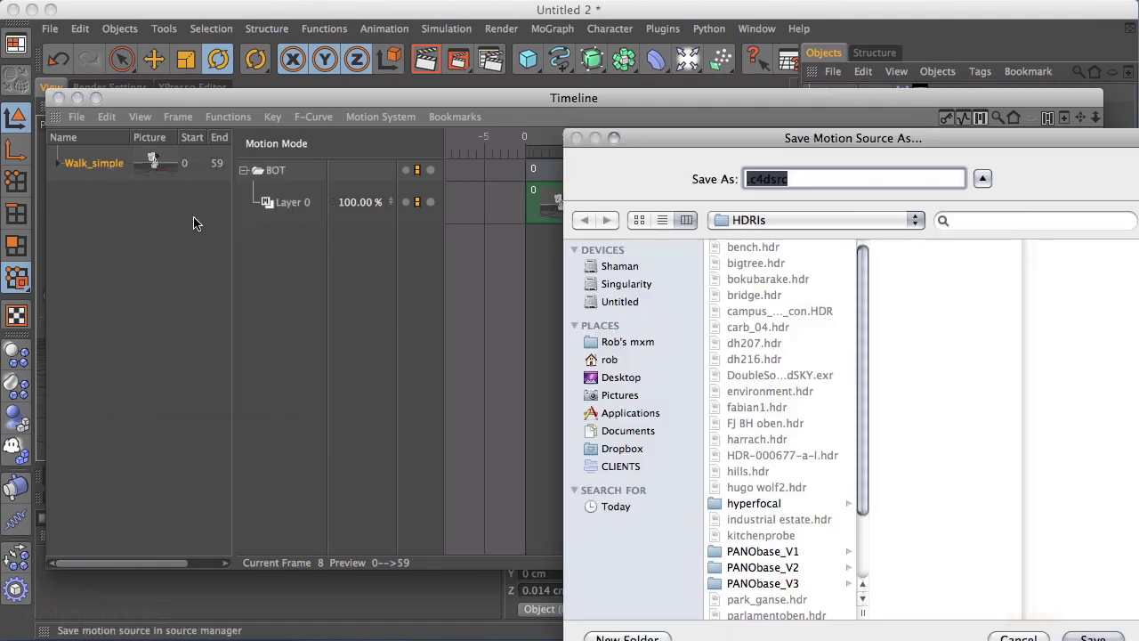
click(630, 343)
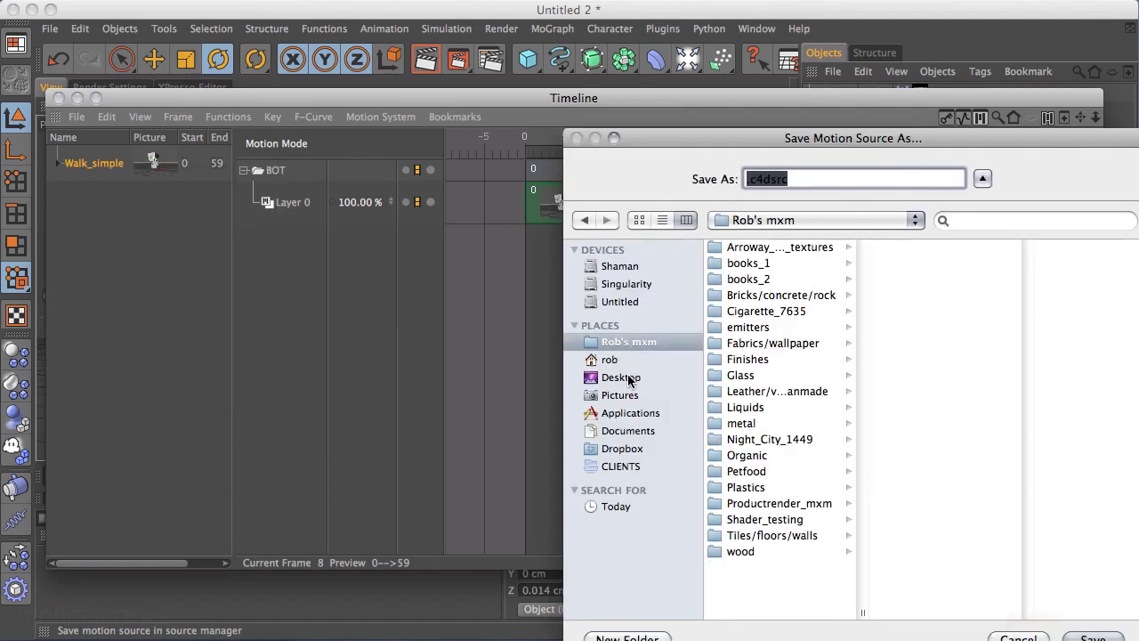
click(621, 378)
drag(862, 355, 867, 458)
click(801, 436)
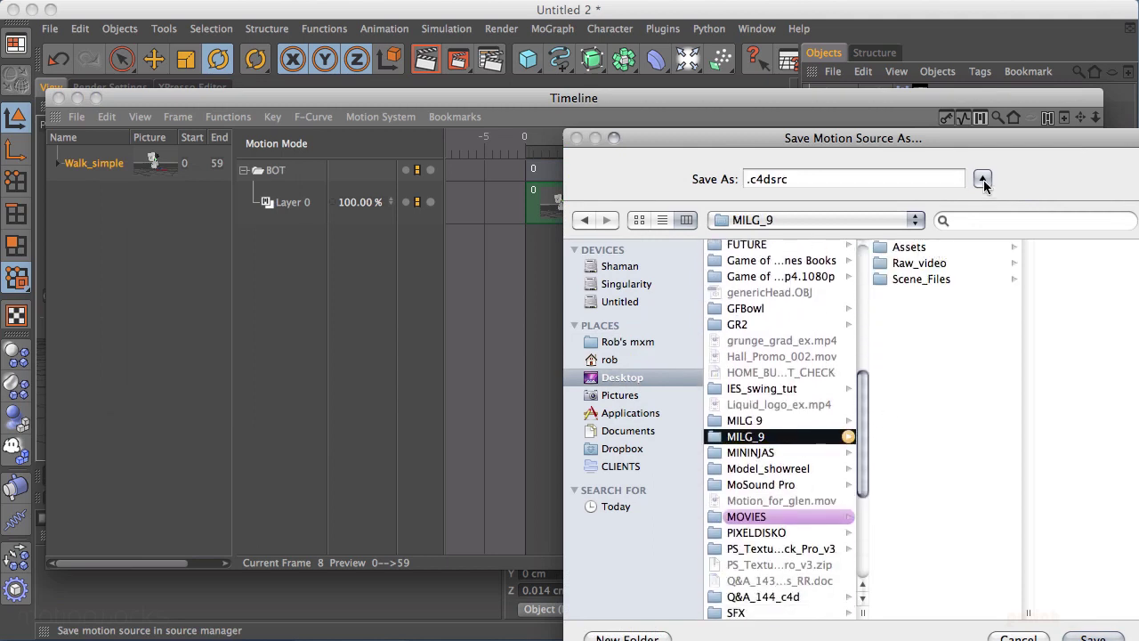
Create a new folder named Motion_clips inside MILG_9.
click(628, 638)
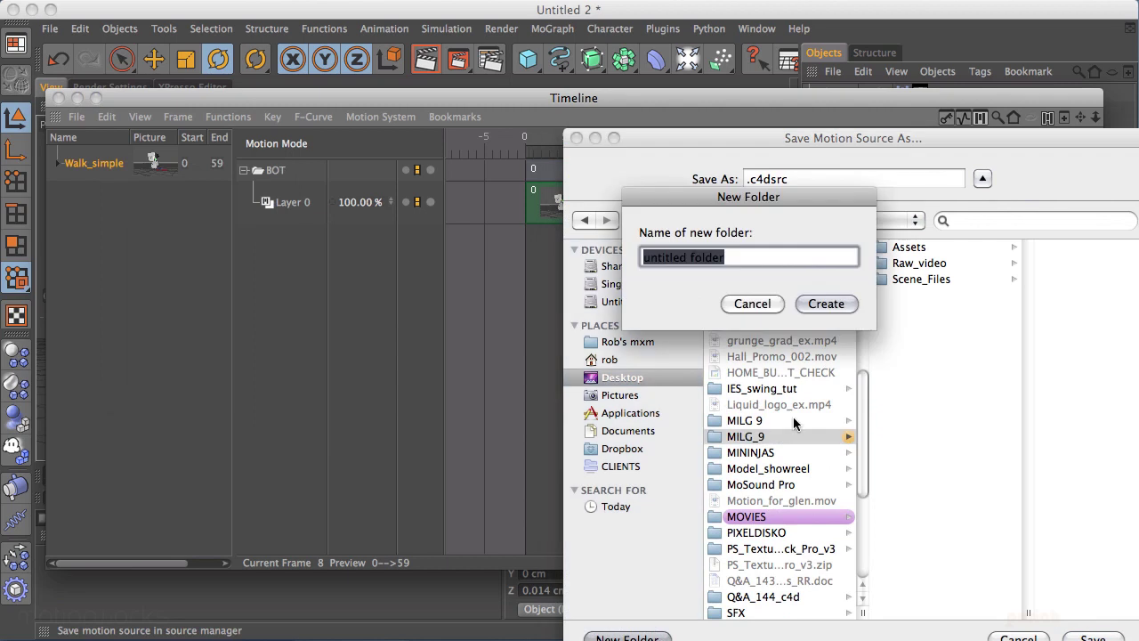
drag(802, 208, 843, 244)
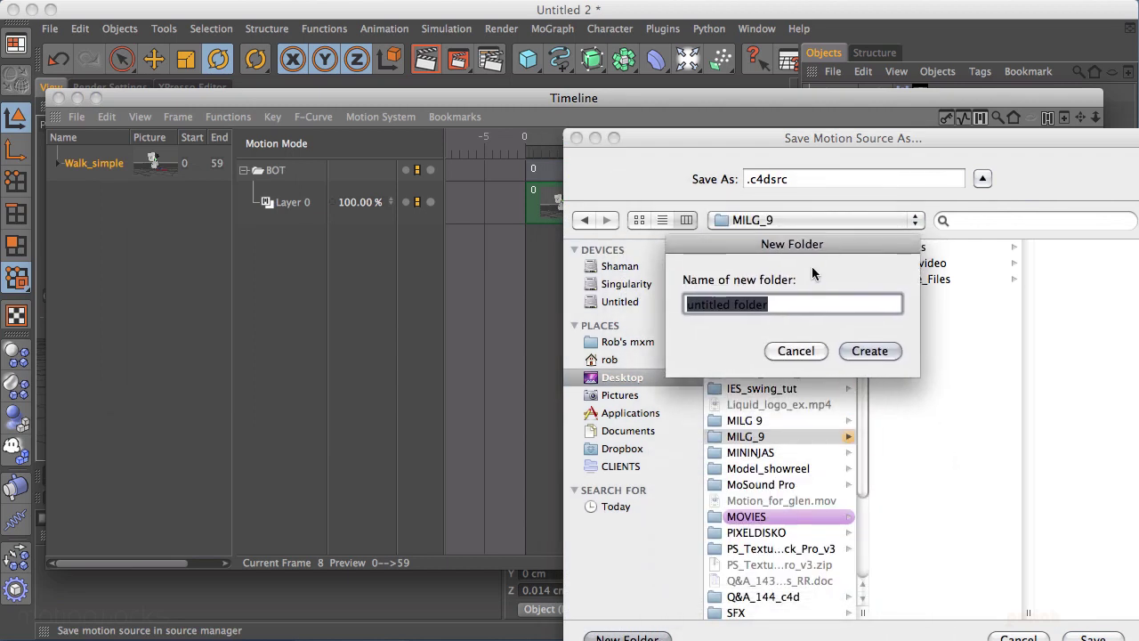
text(Motion)
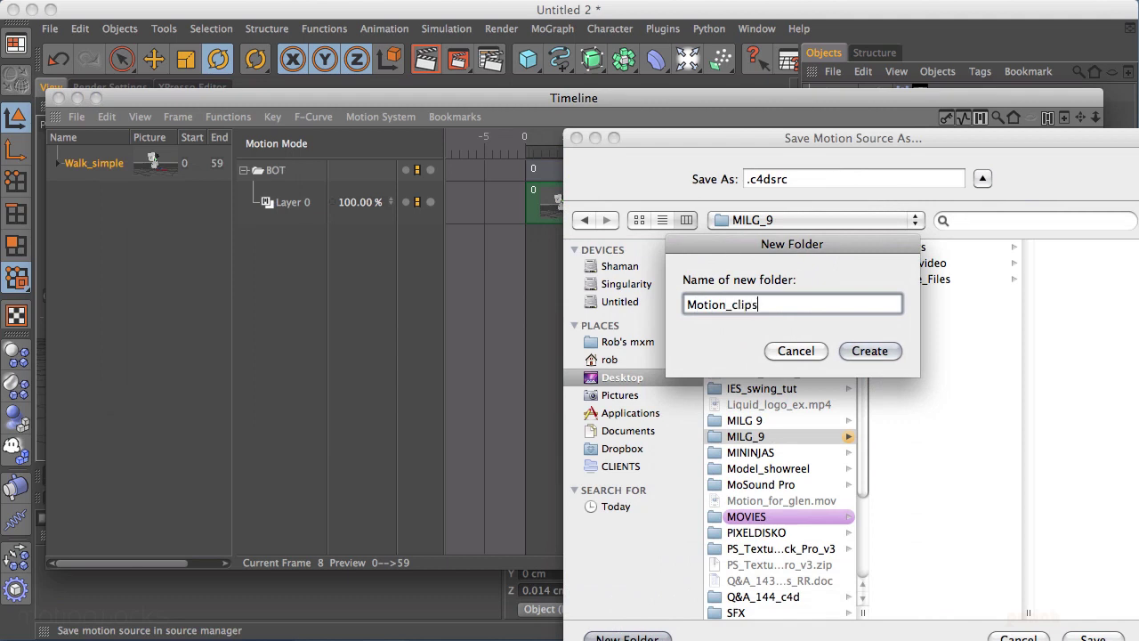
text(_clips)
click(871, 351)
Save the motion source as Walk_simple in the Motion_clips folder.
click(746, 178)
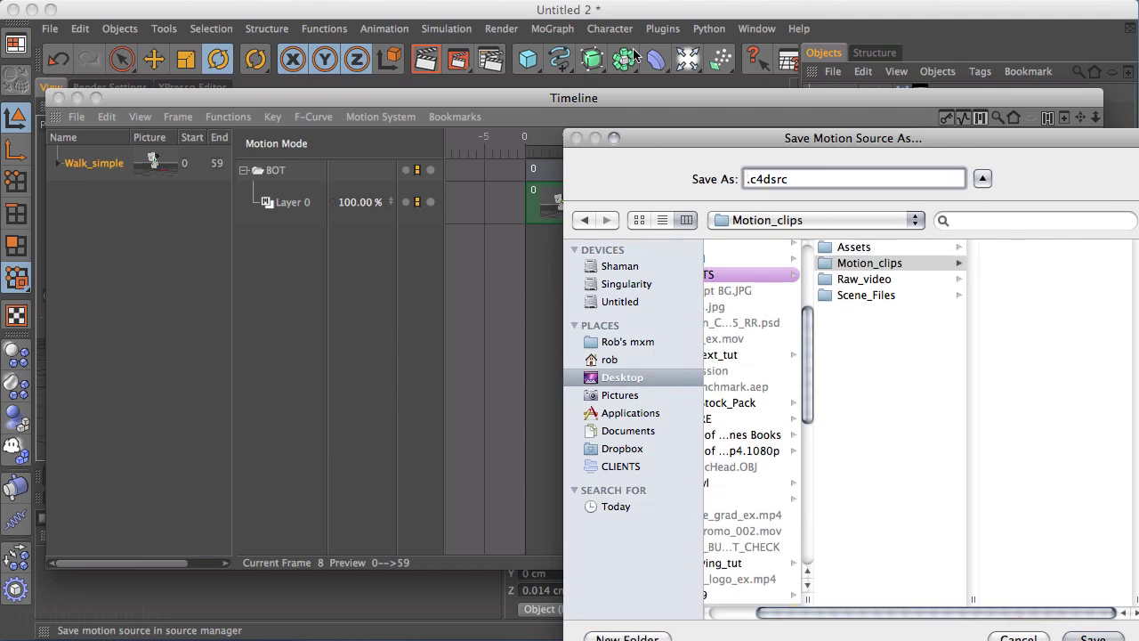
text(Walk_simple)
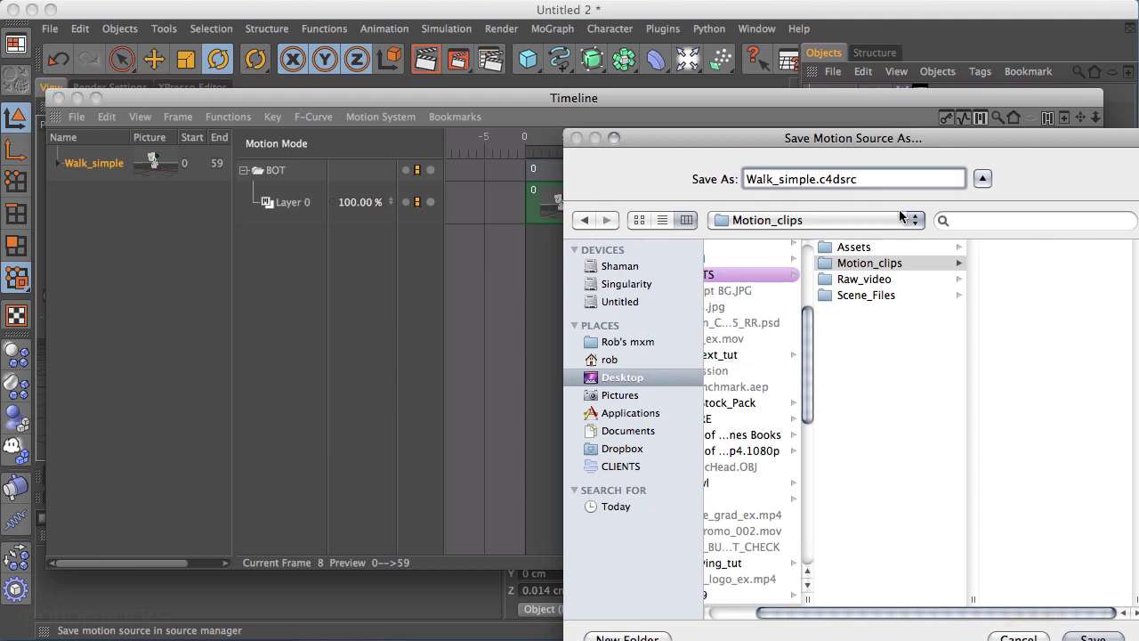
click(904, 262)
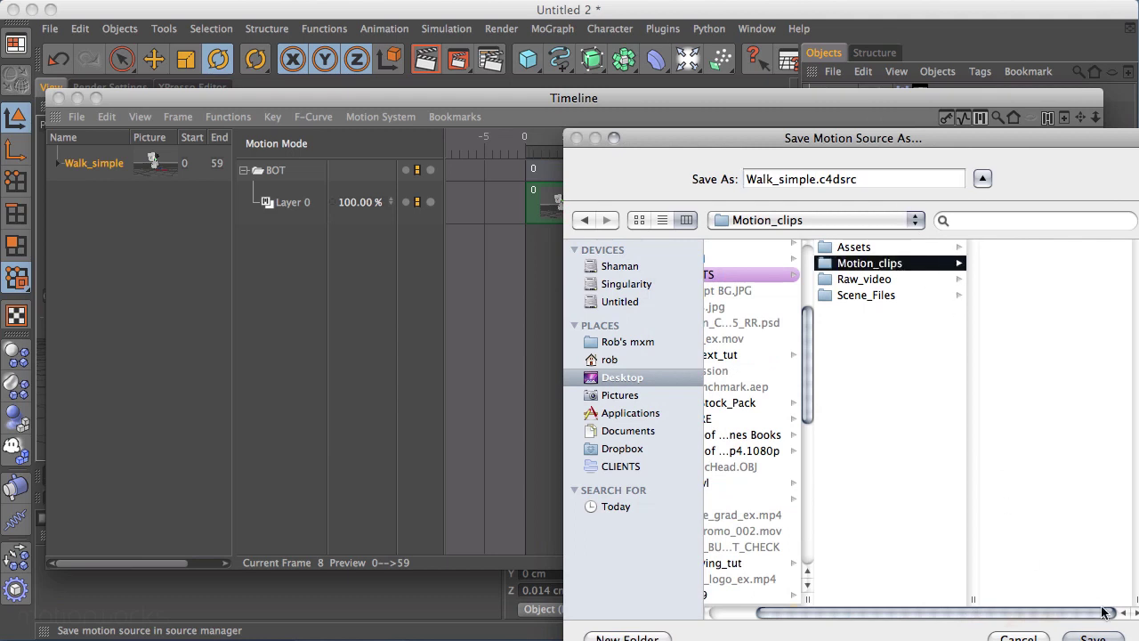
key(Return)
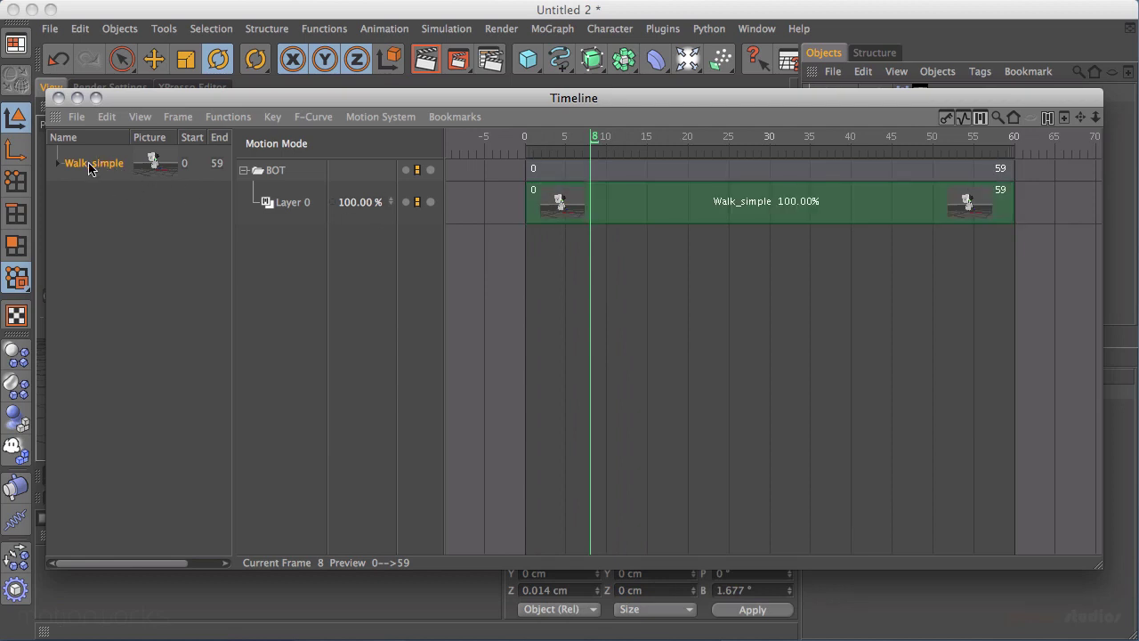
Select BOT's Layer 0, hide the Timeline and jump to frame 0.
drag(93, 164, 113, 229)
click(289, 204)
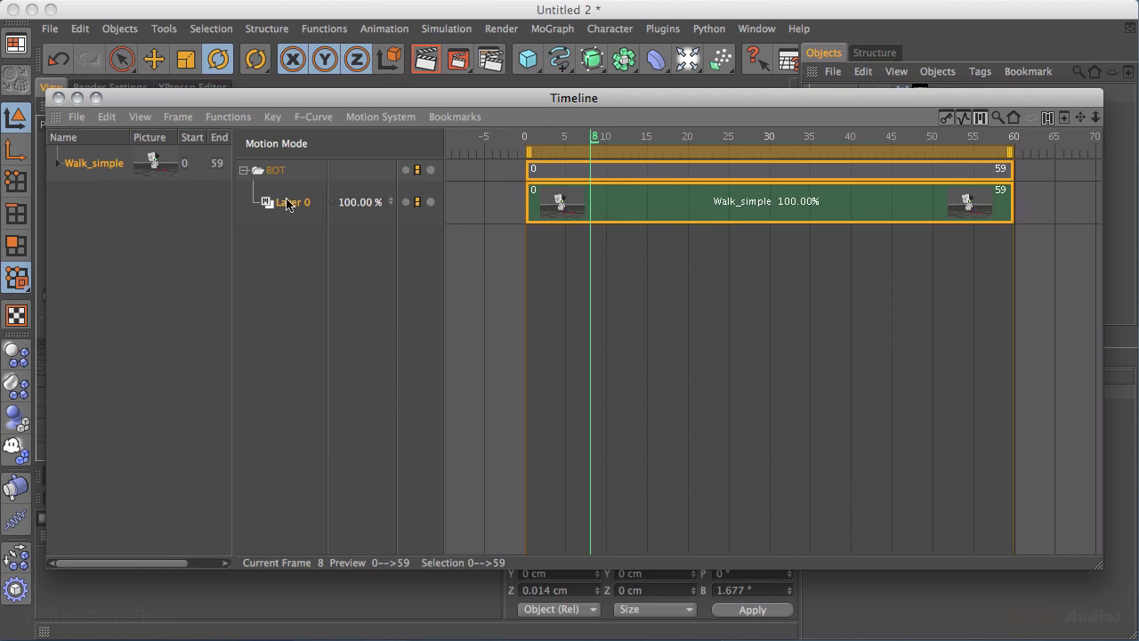
drag(368, 106, 377, 135)
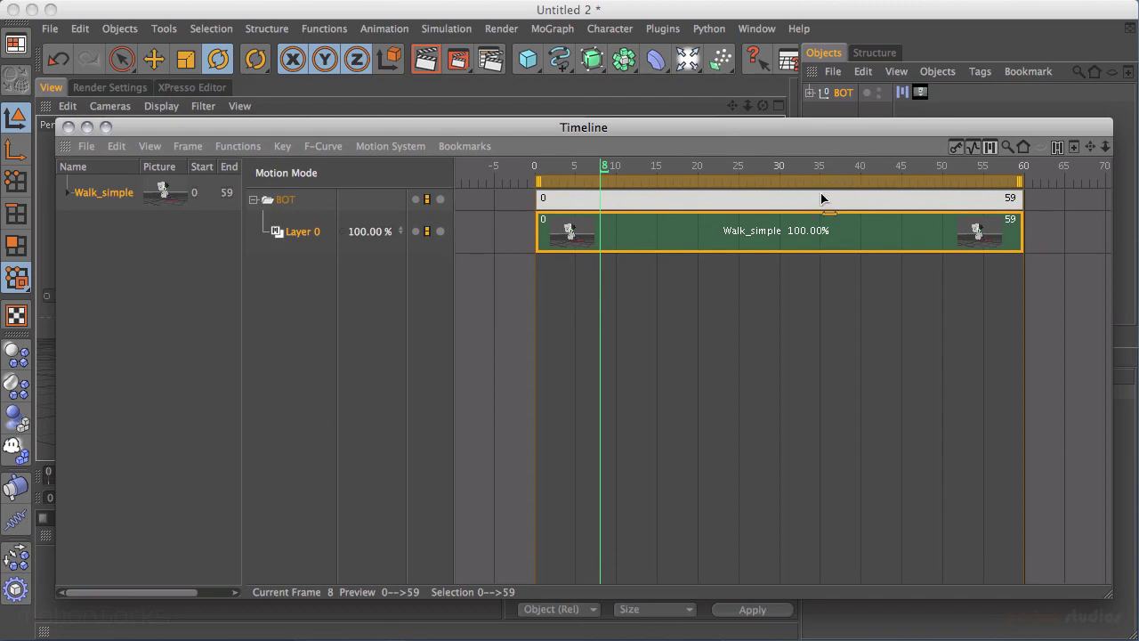
key(shift+F3)
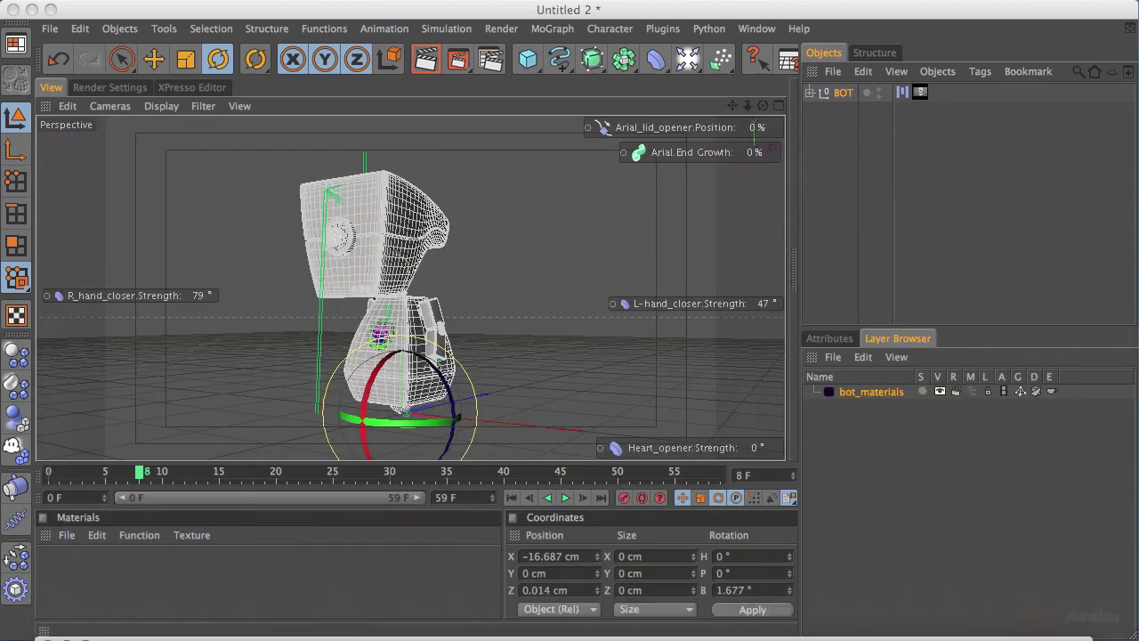
click(512, 497)
Delete the Walk_simple clip, its motion source and BOT's Layer 0 in the Timeline.
key(shift+F3)
drag(645, 302, 631, 226)
click(753, 276)
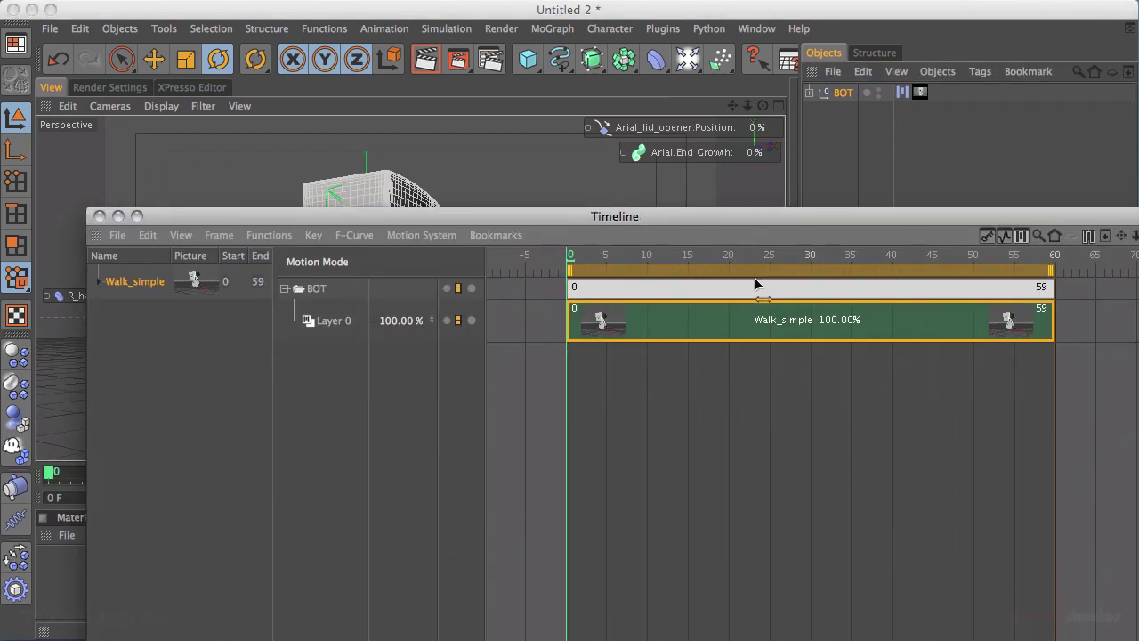
click(761, 323)
key(Delete)
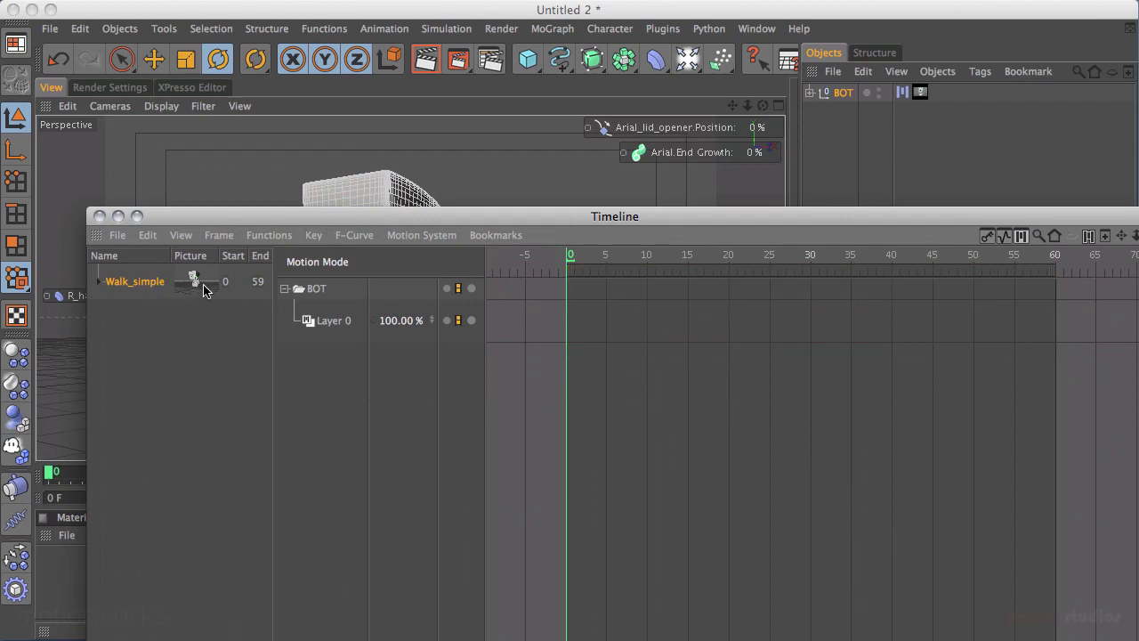
key(Delete)
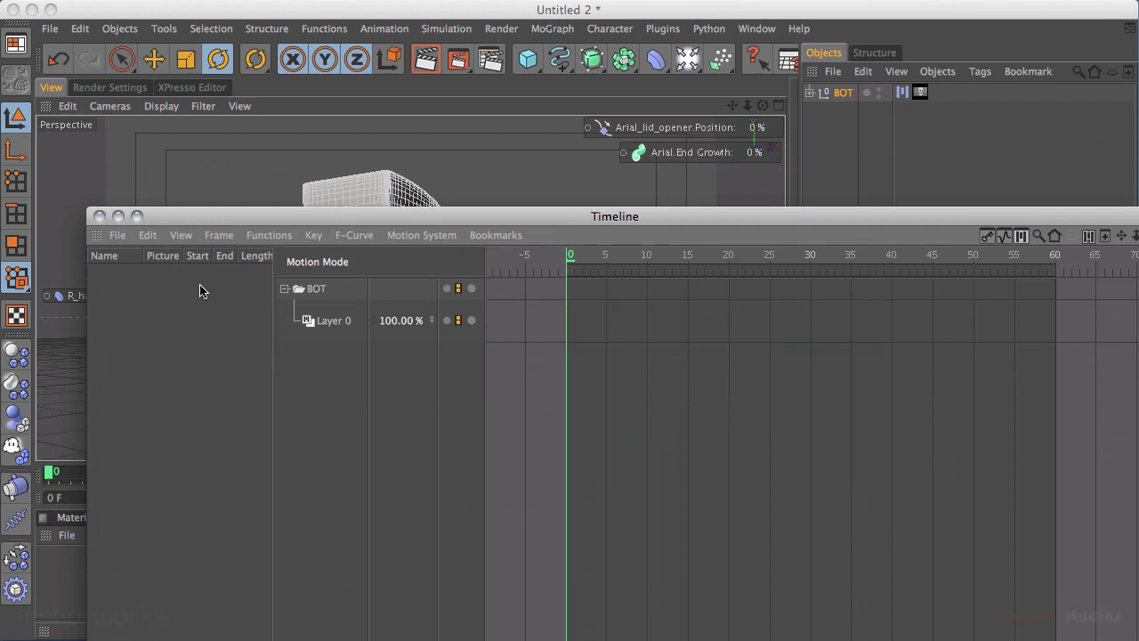
click(322, 323)
key(Delete)
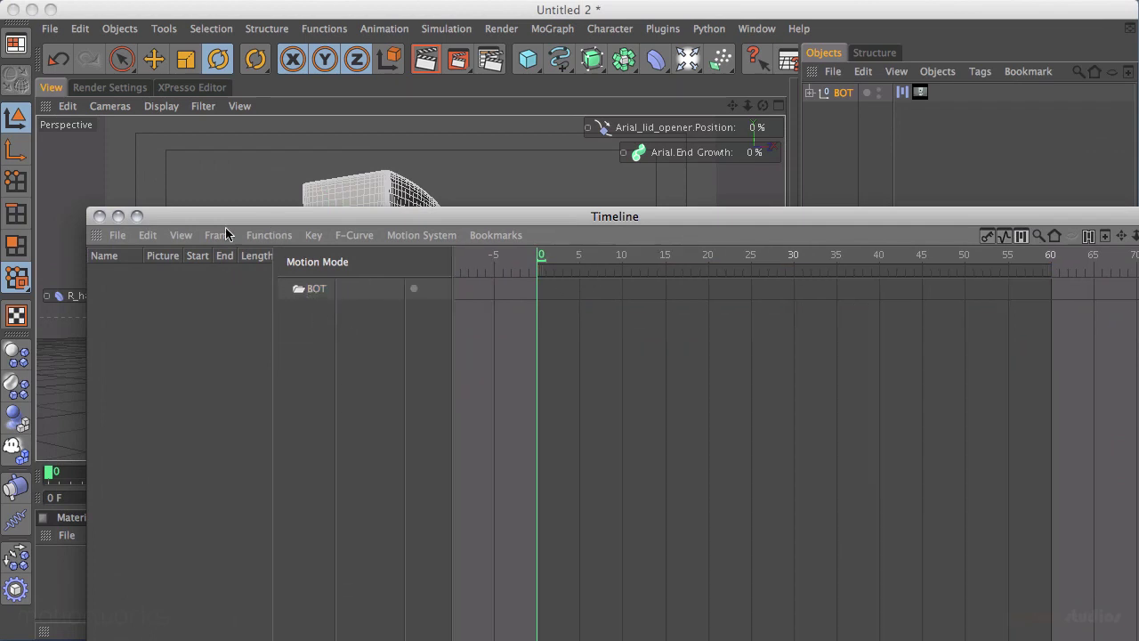
Switch the Timeline back to Key Mode and move it out of view.
click(181, 235)
click(213, 401)
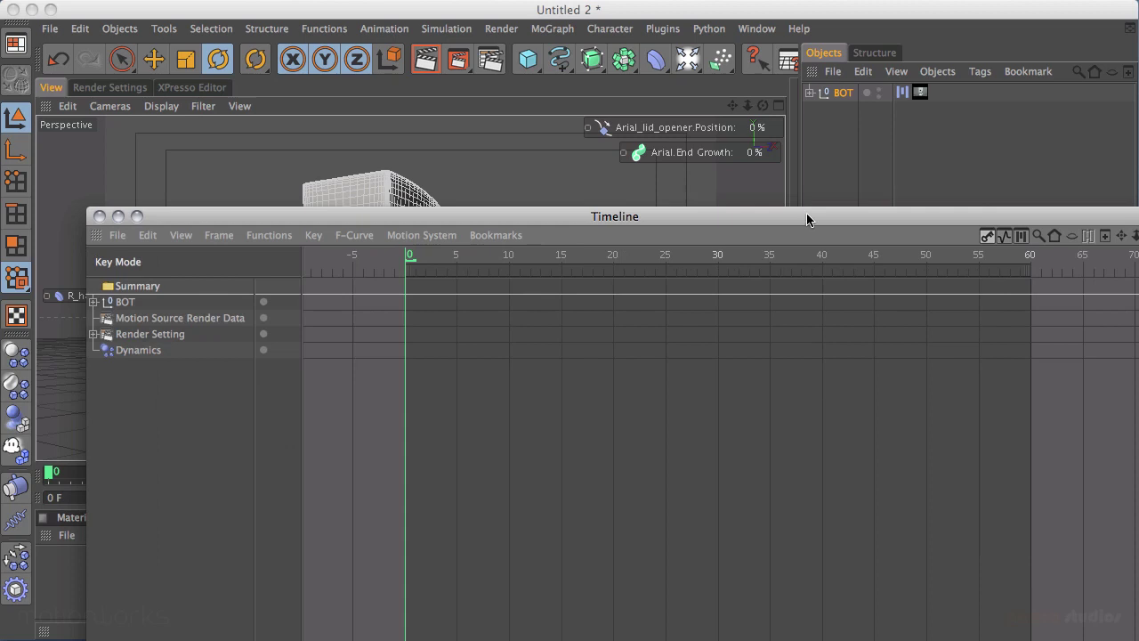
drag(809, 222, 712, 636)
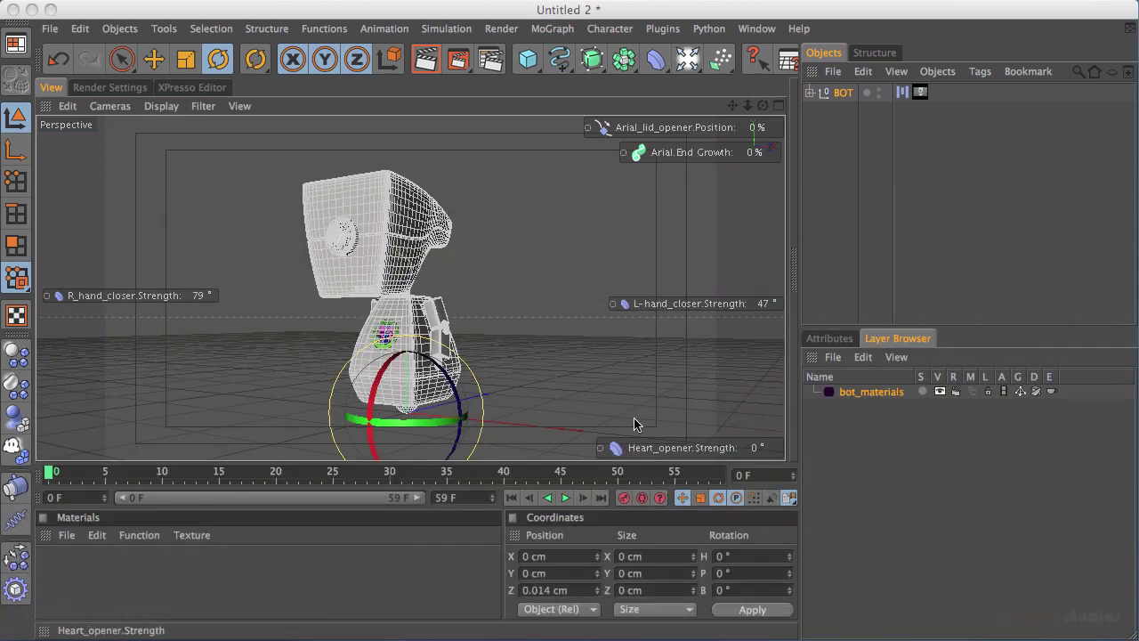
Show the Attributes manager, deselect the robot, play the walk, then stop and rewind to frame 0.
click(837, 344)
click(642, 370)
click(565, 497)
click(565, 497)
click(512, 498)
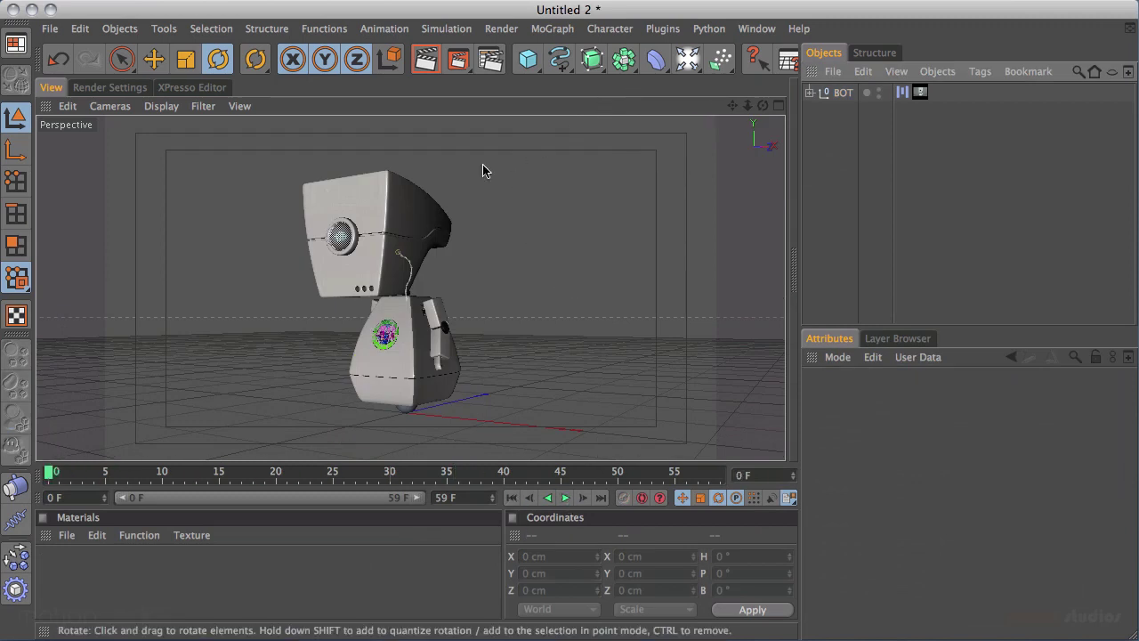